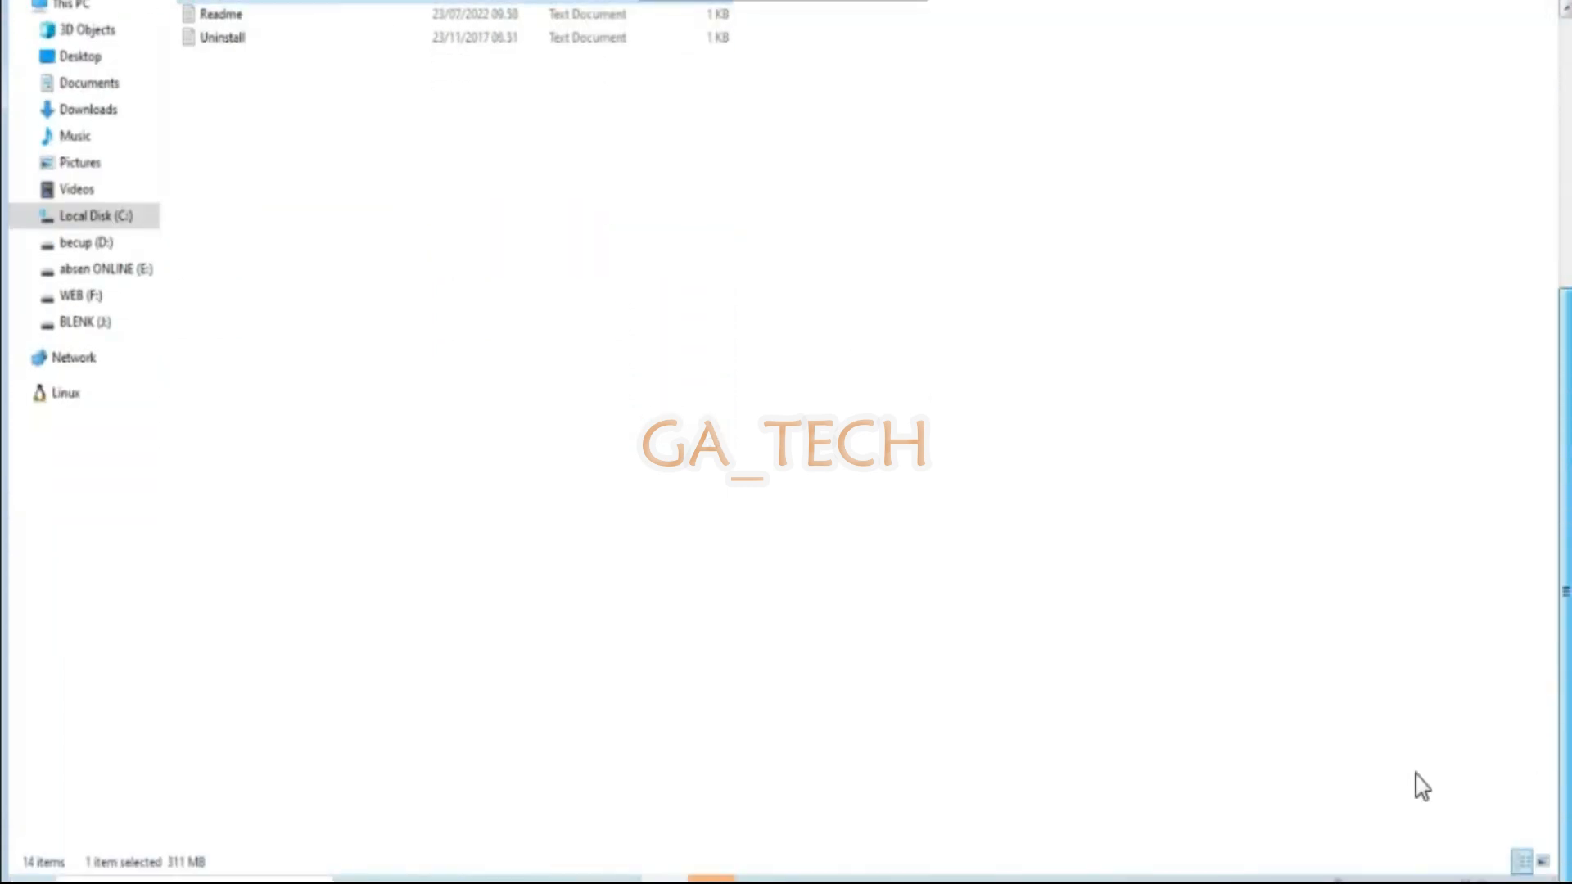
- Try to start the eRaporSMKDB service from its properties in the Services window
left_click(762, 882)
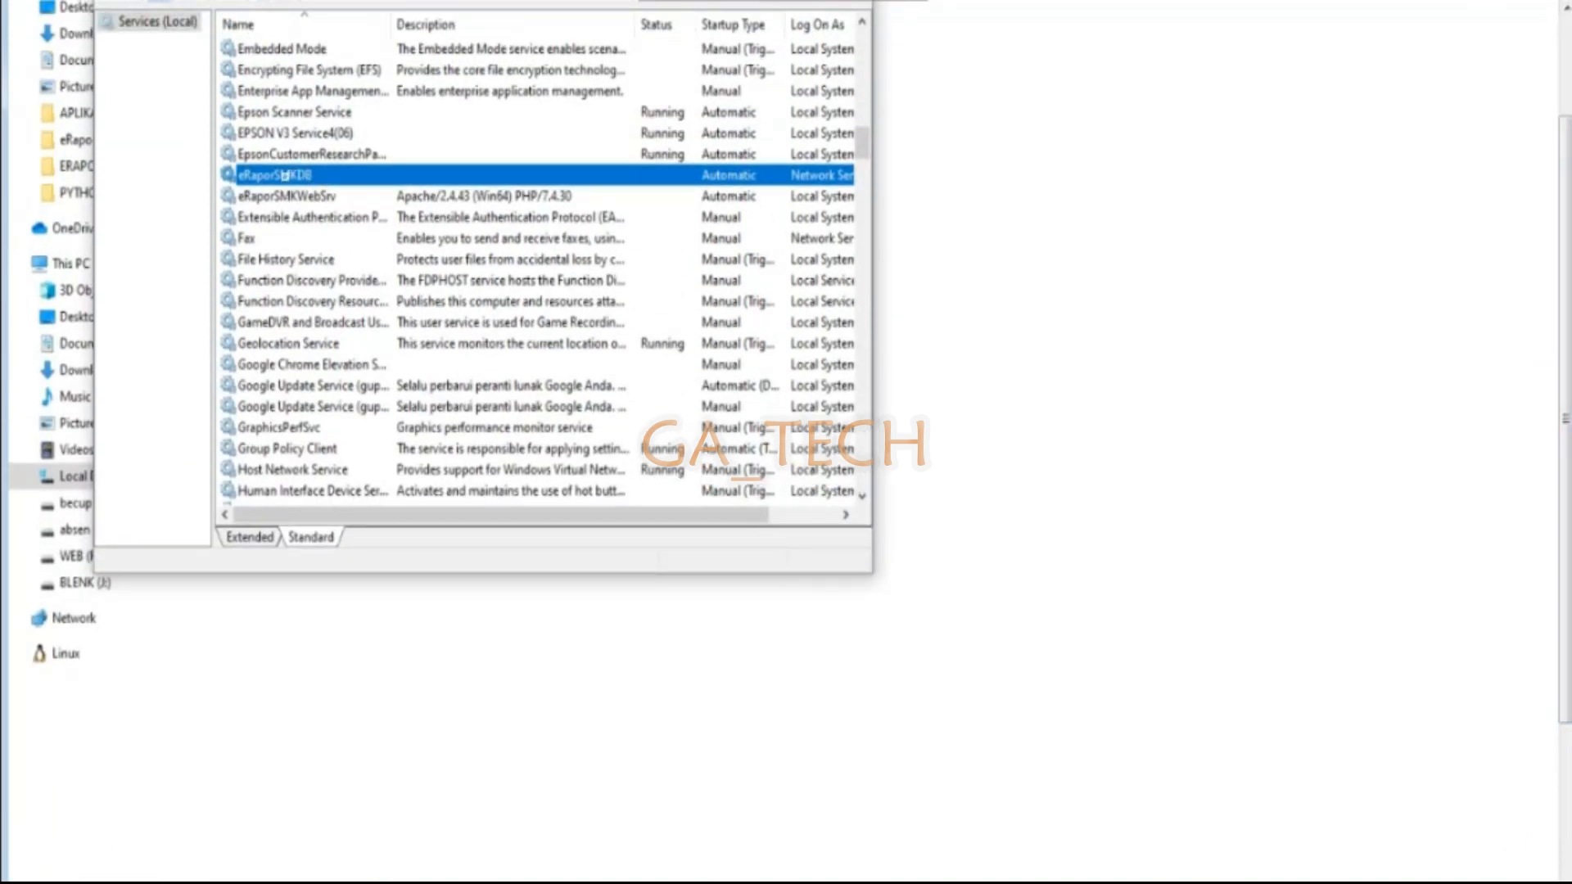
double_click(284, 177)
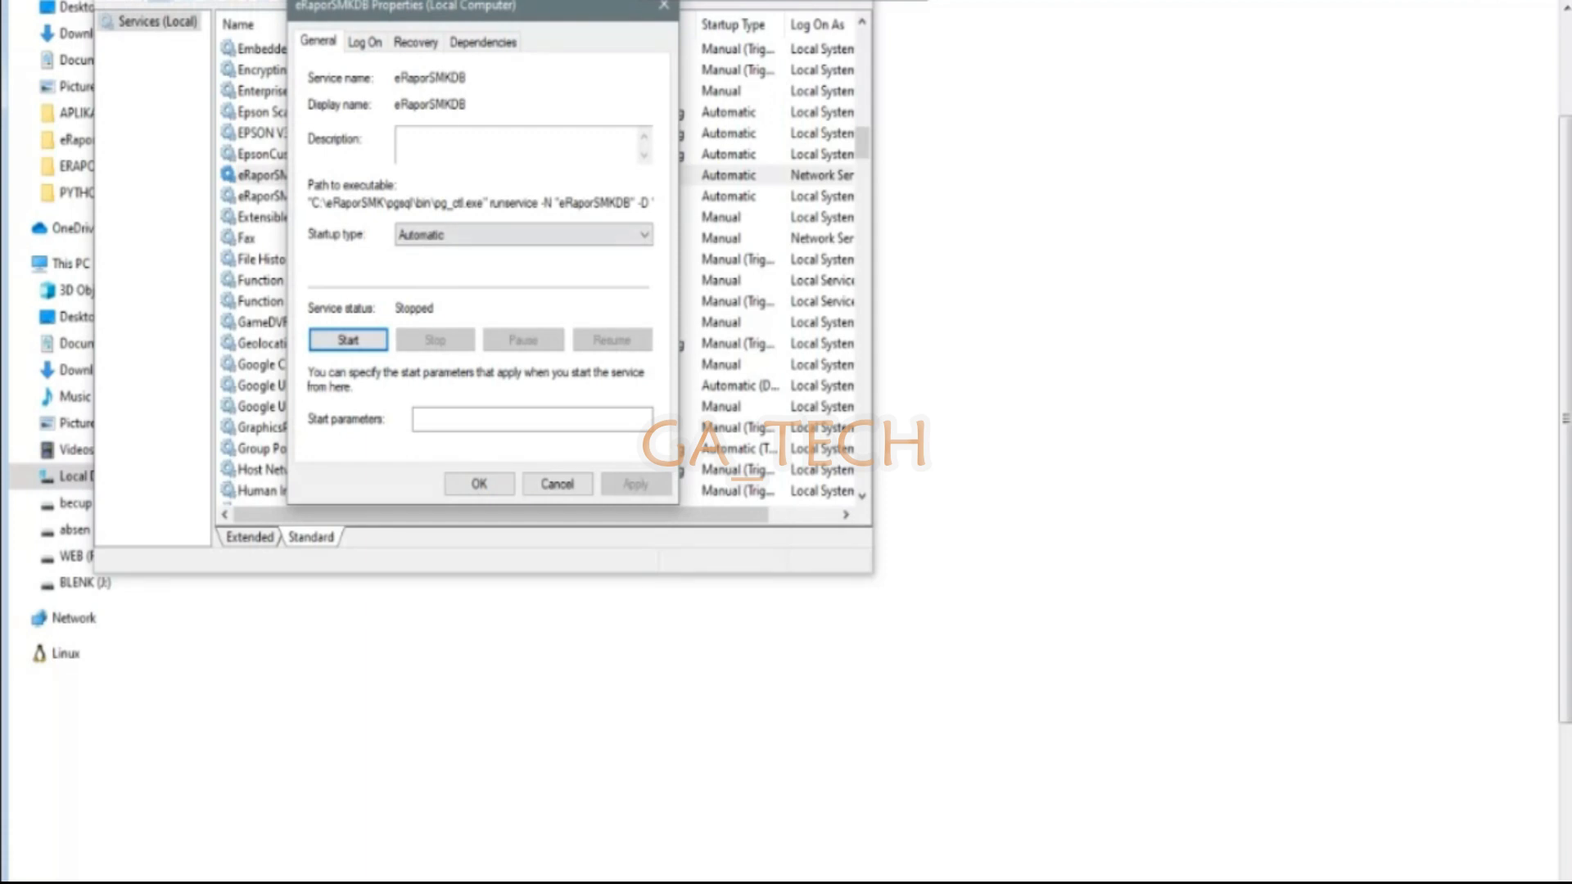
left_click(349, 340)
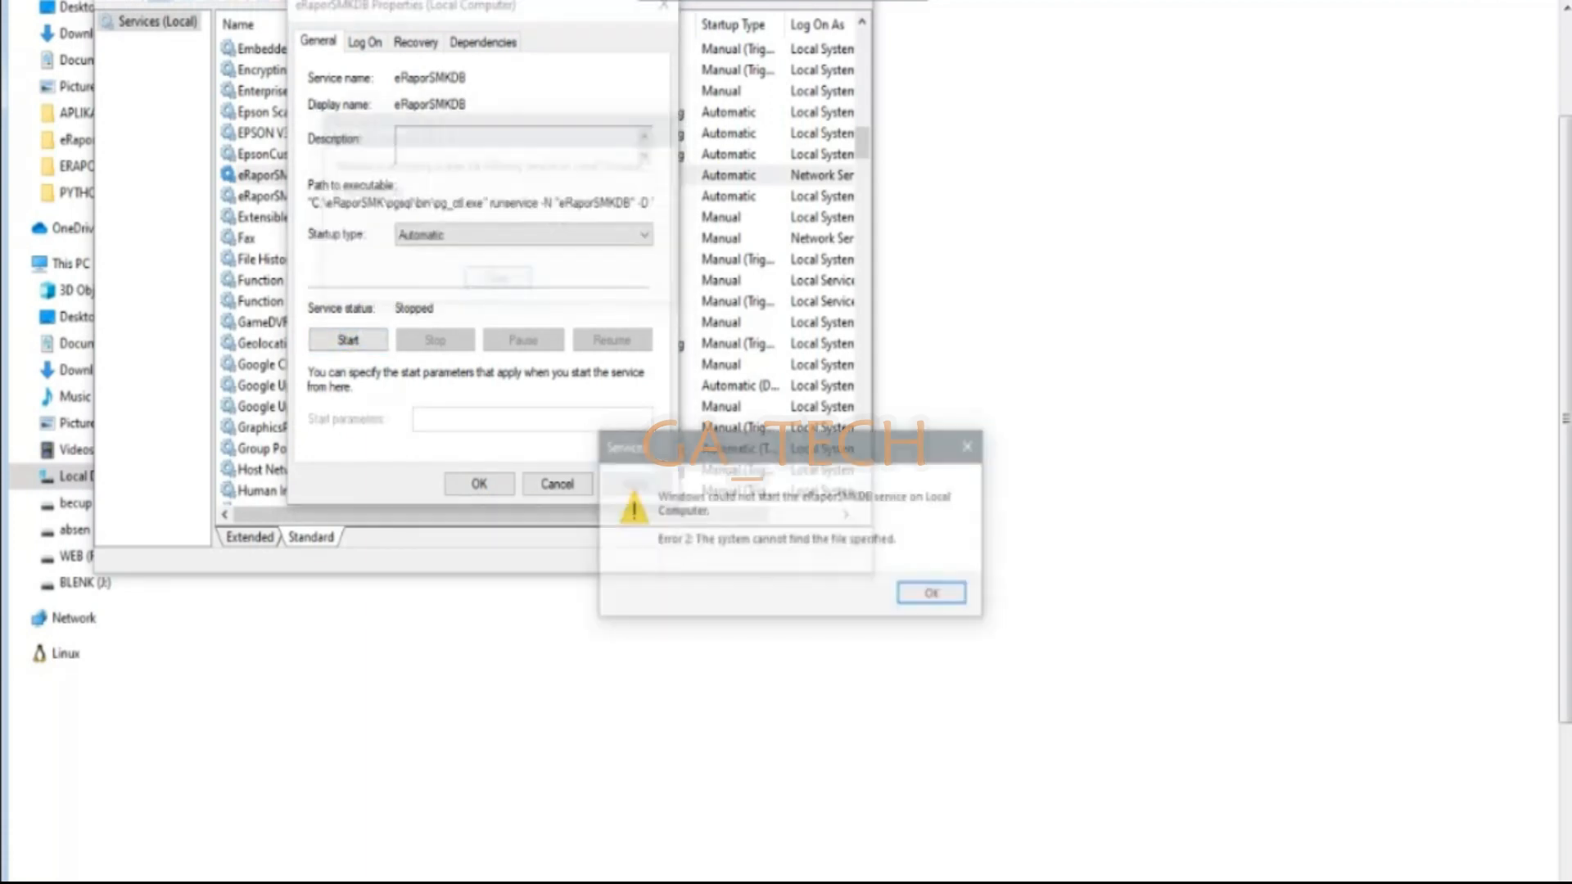
key("Return")
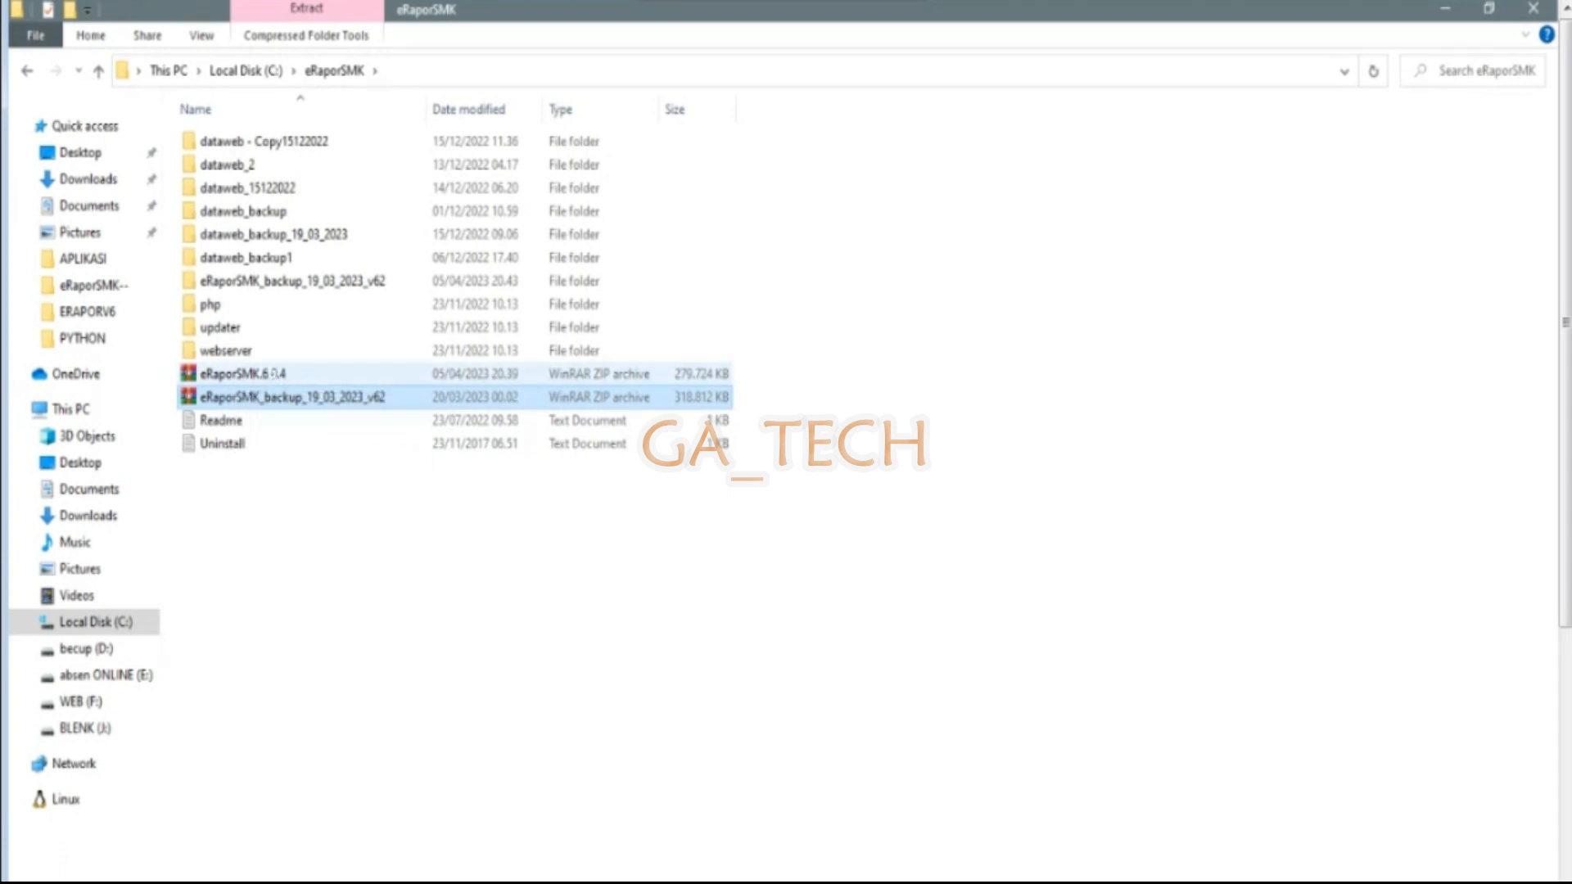
- Examine the pgsql, dataweb and database folders inside the eRaporSMK.6.0.4 archive, and close the archive
double_click(274, 374)
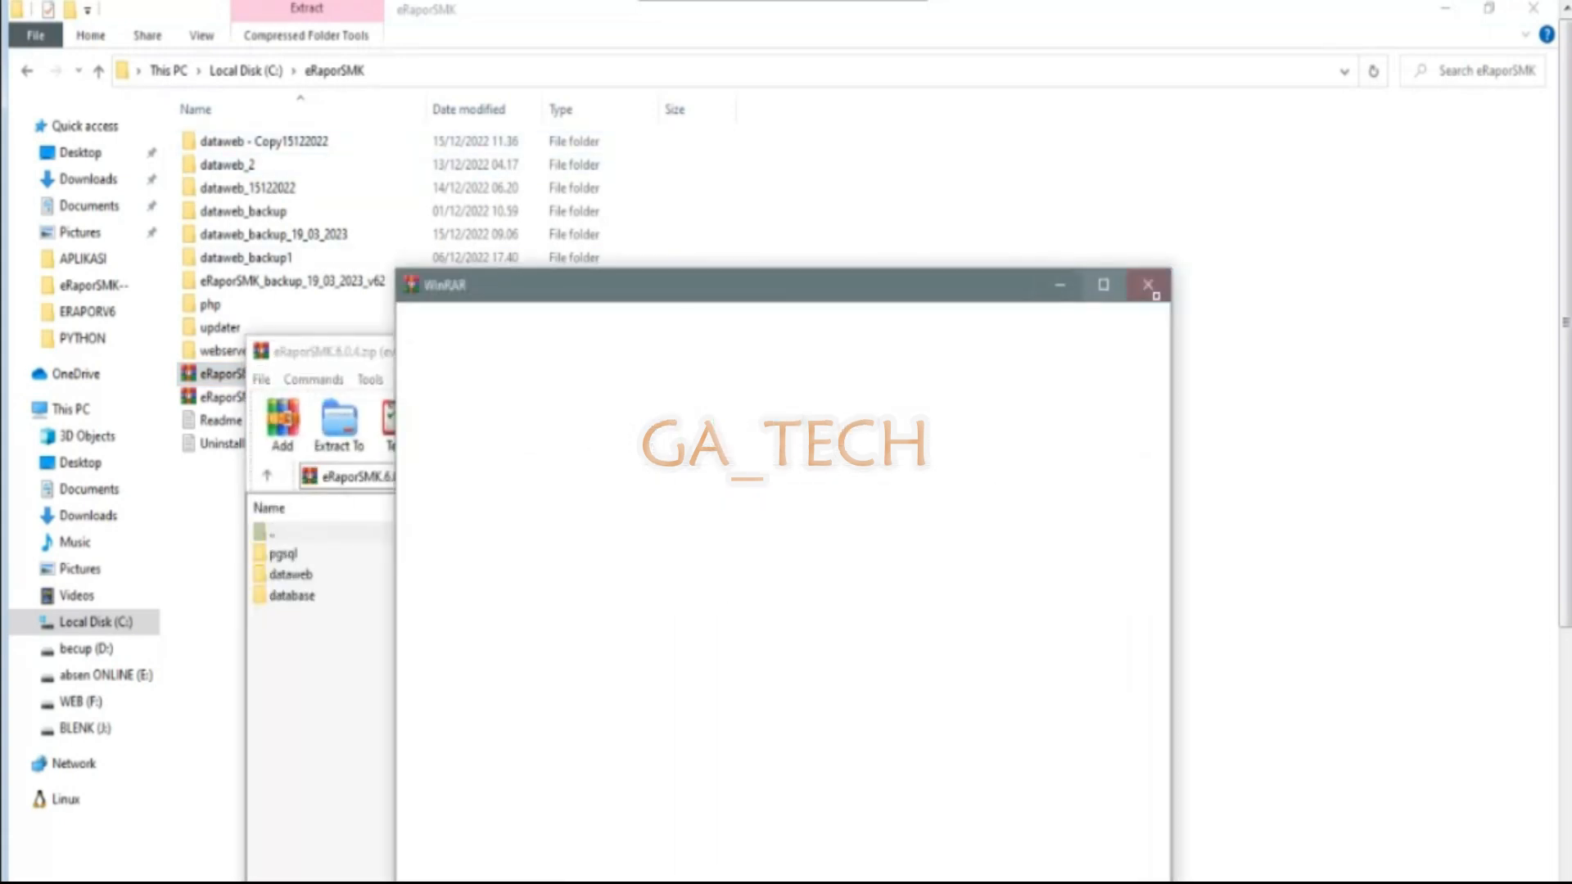
left_click(1148, 285)
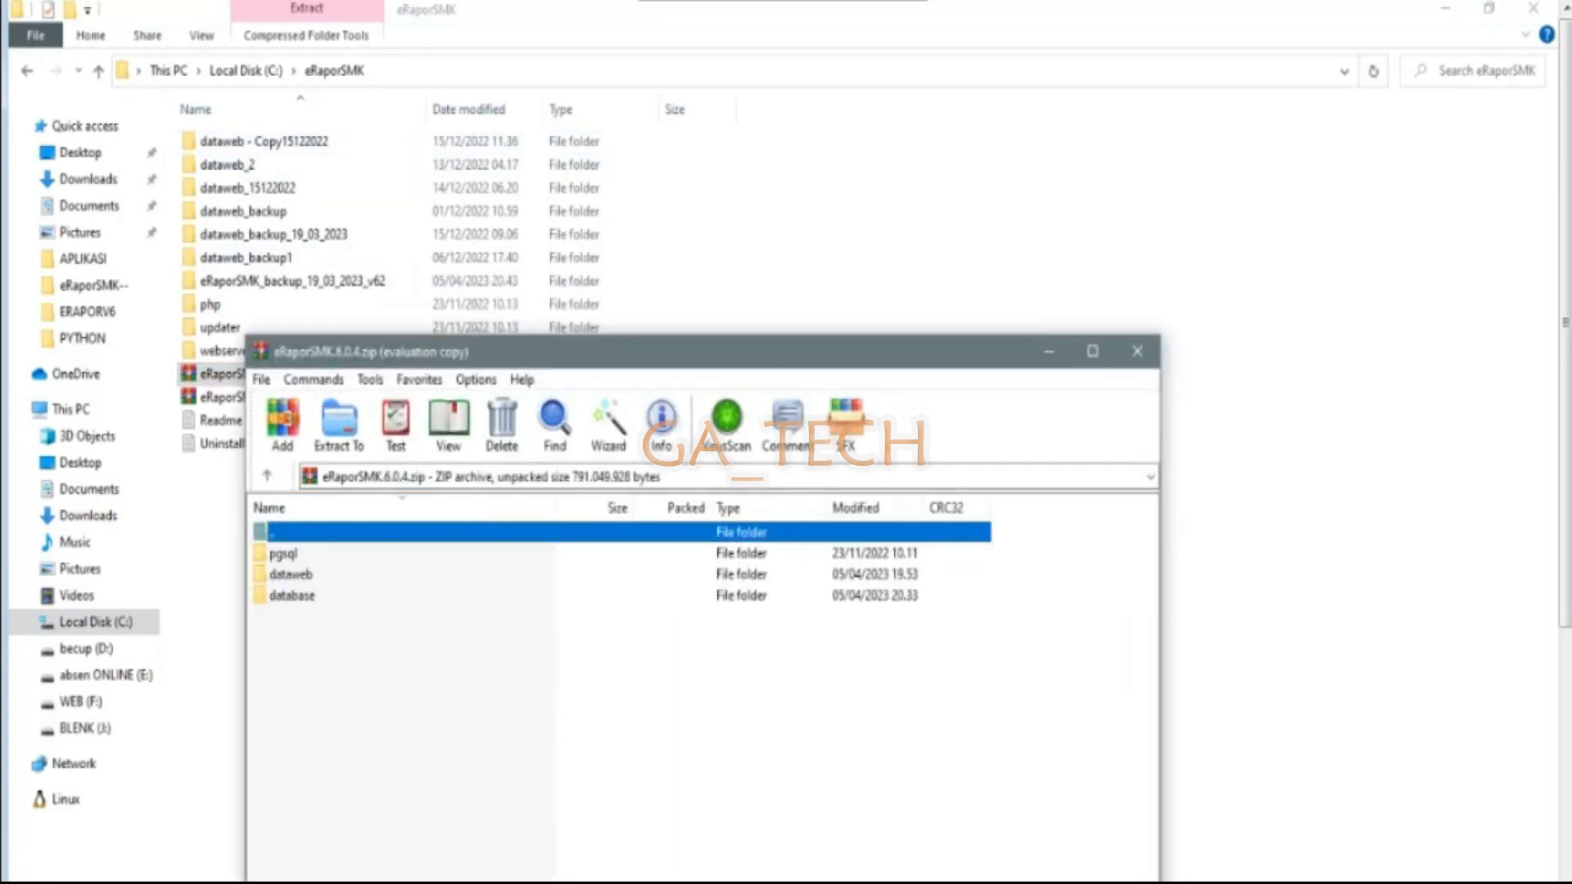
left_click(309, 553)
left_click(327, 578)
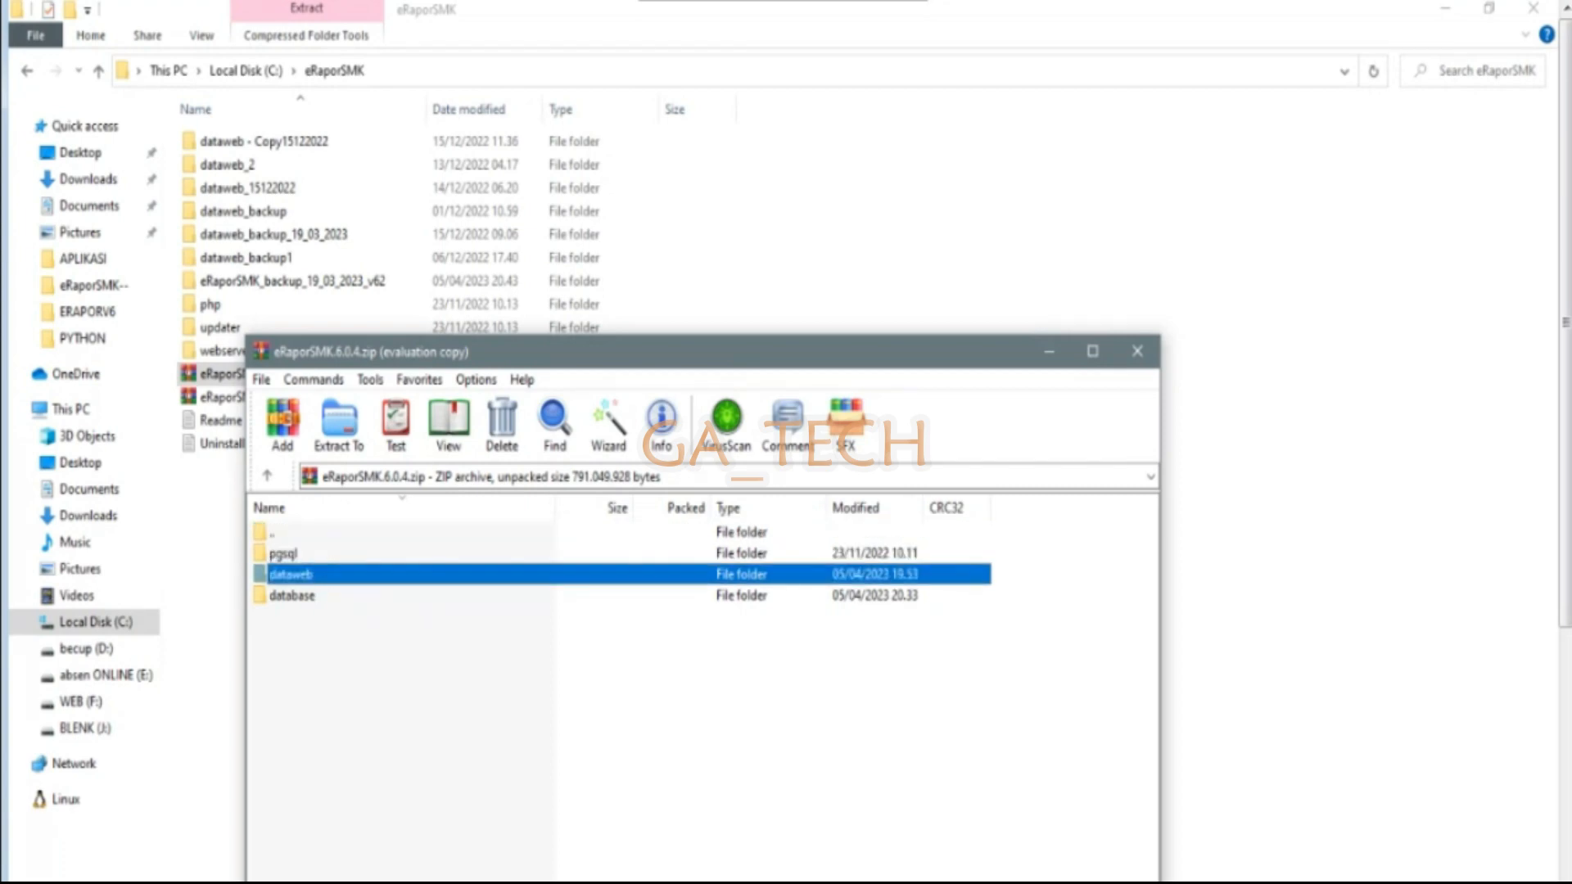
left_click(311, 595)
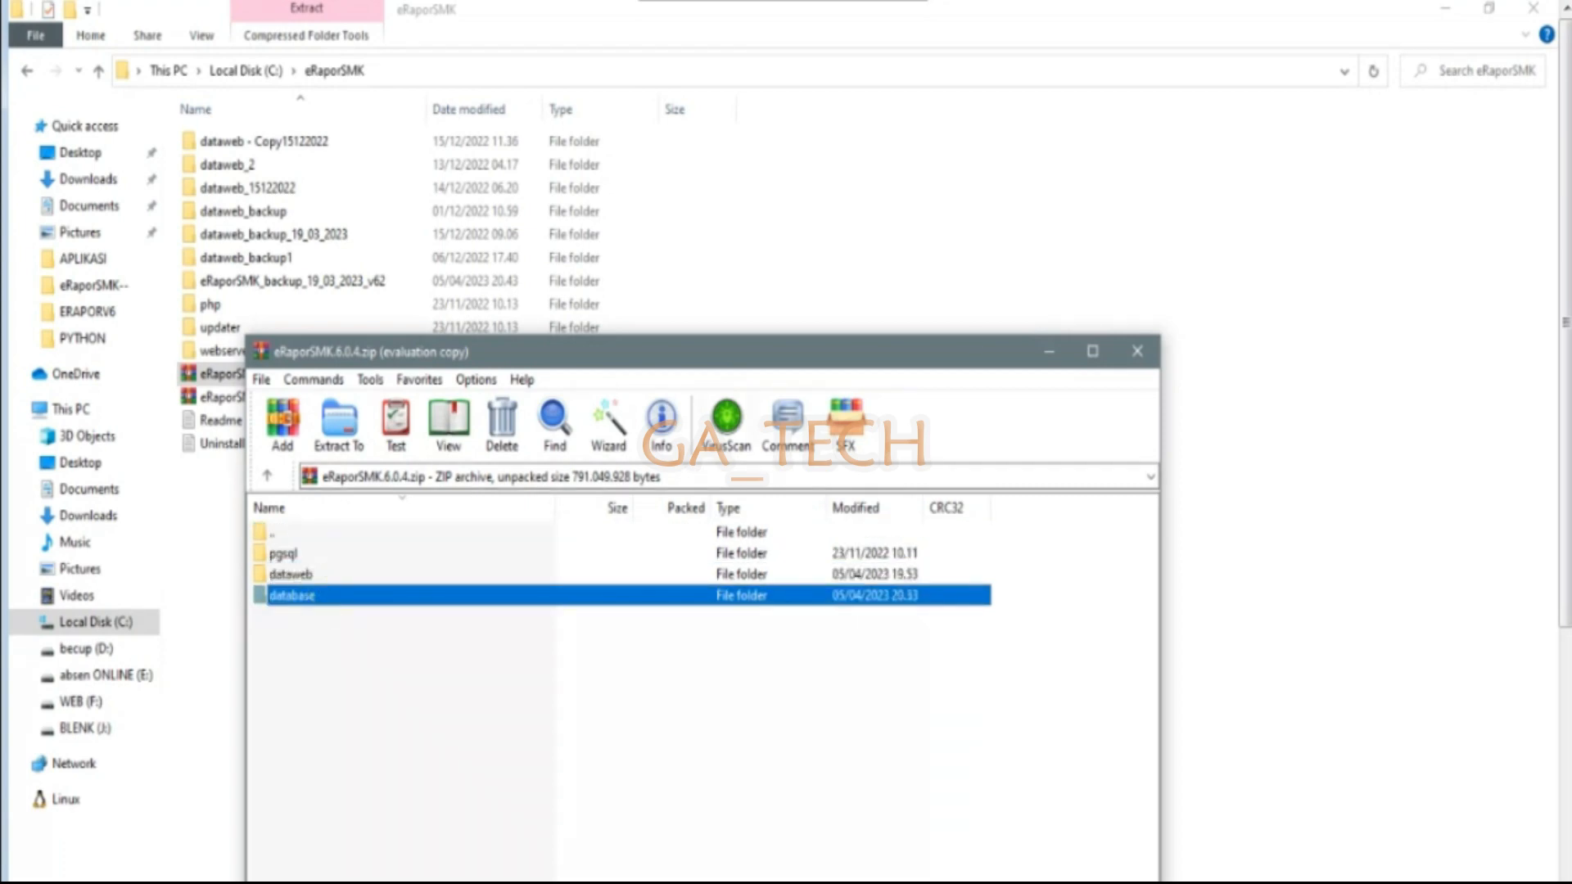
left_click(1137, 351)
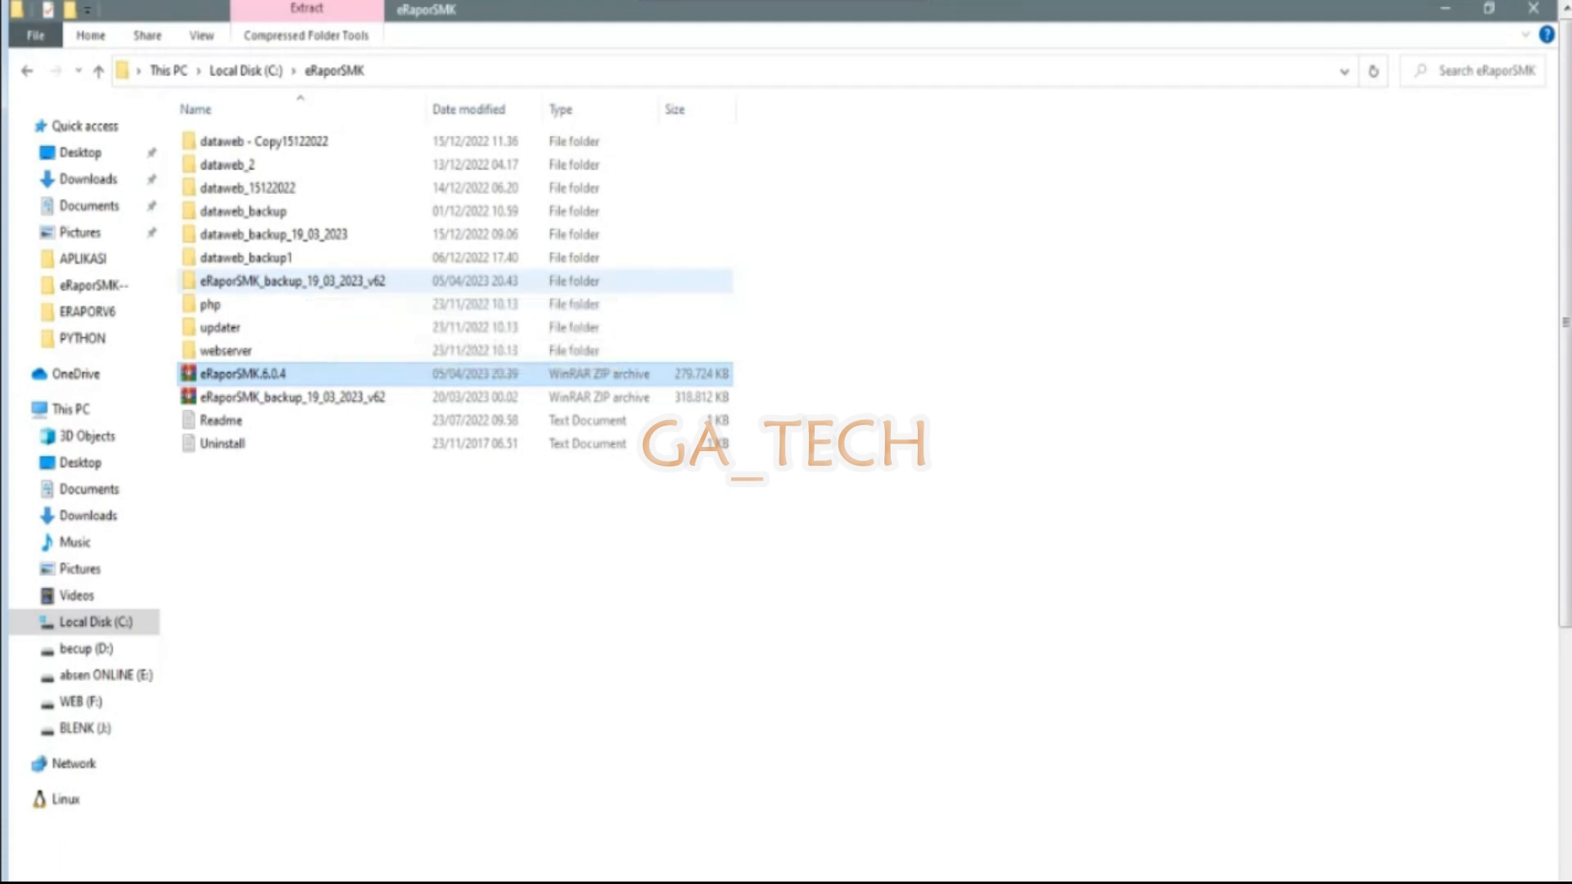
double_click(337, 281)
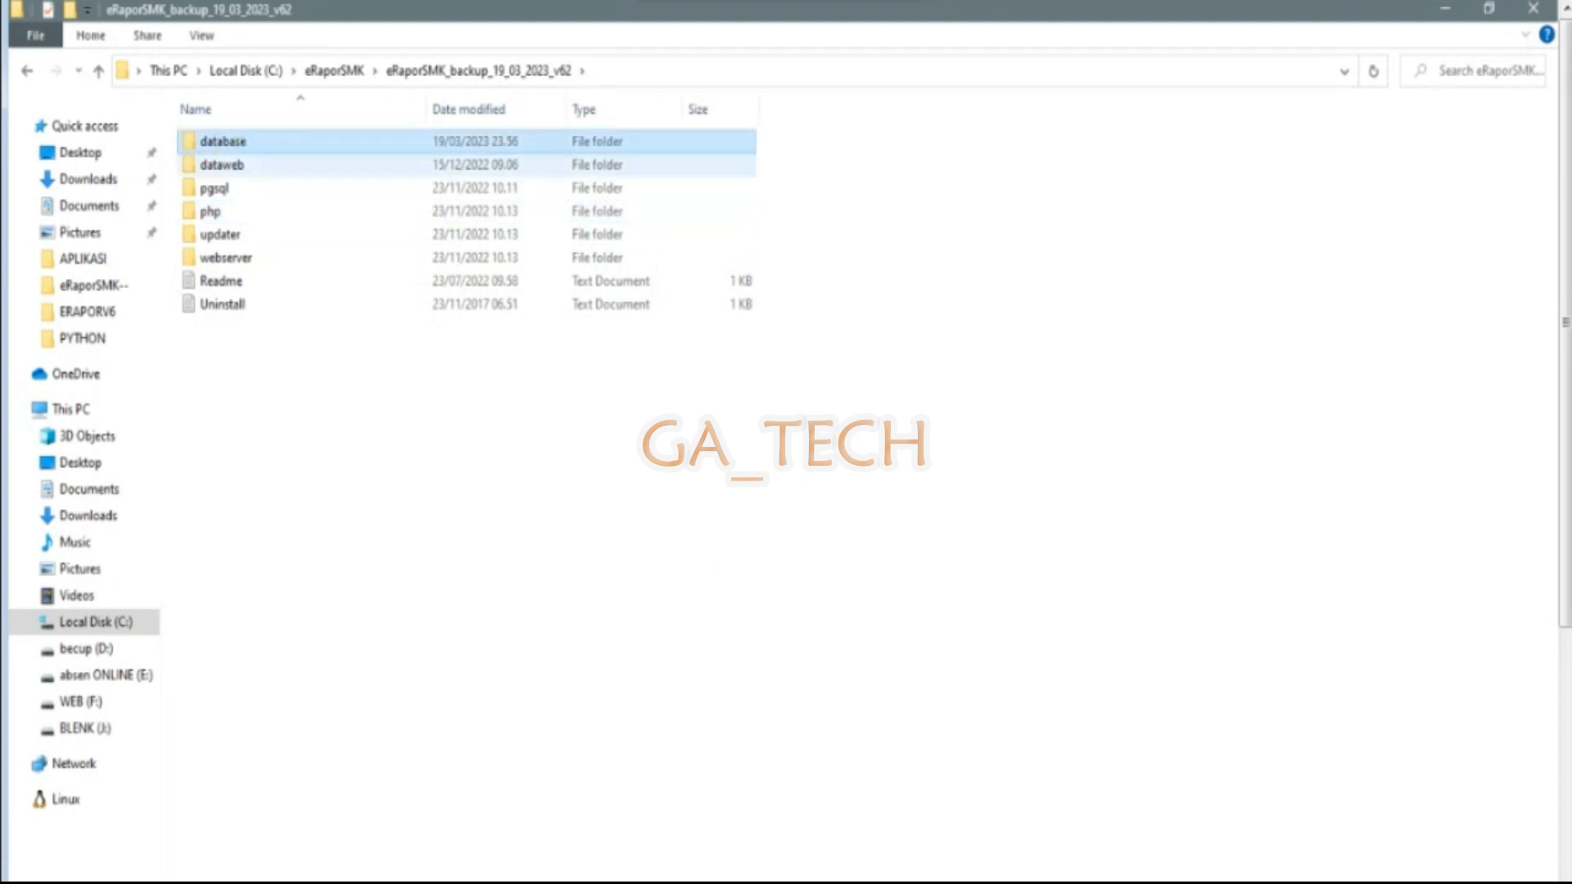
left_click(246, 165, "ctrl")
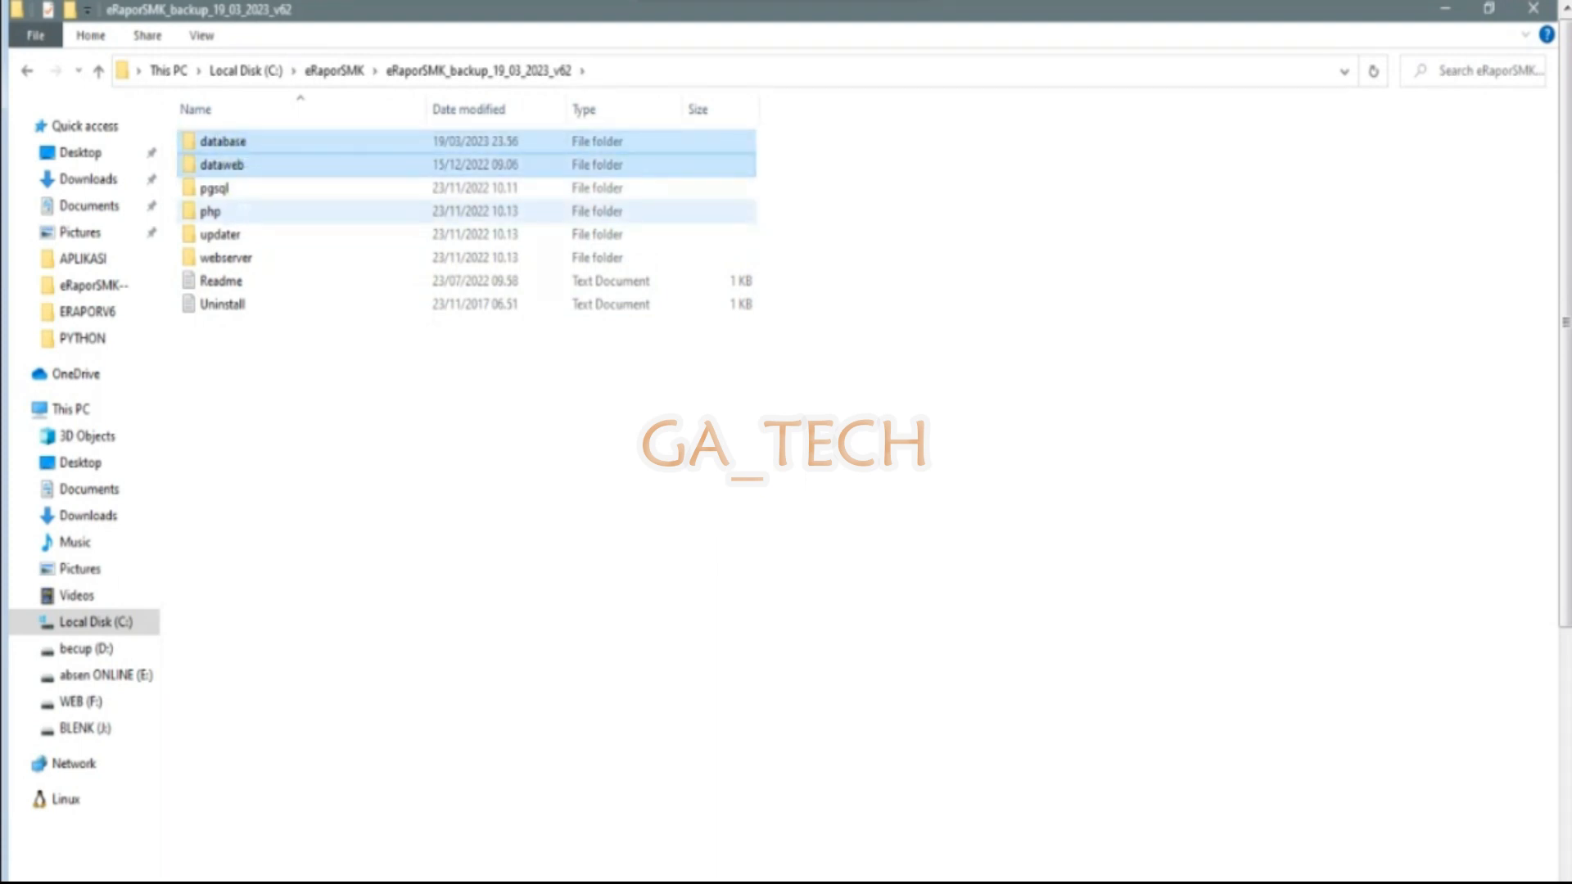
left_click(229, 189, "ctrl")
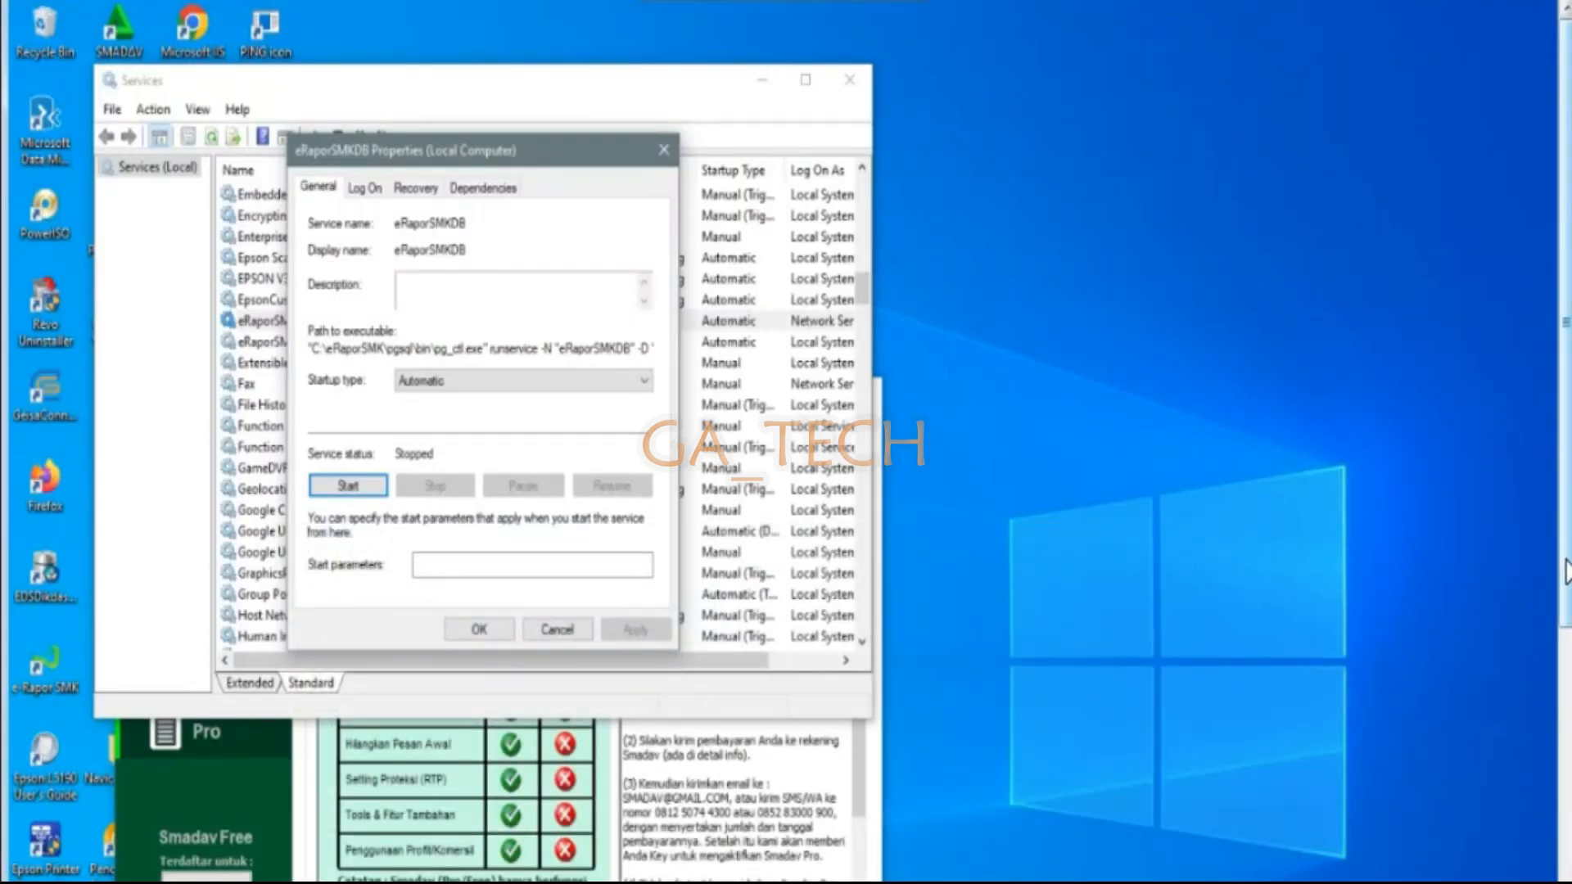
left_click_drag(1567, 571, 1568, 843)
left_click(620, 880)
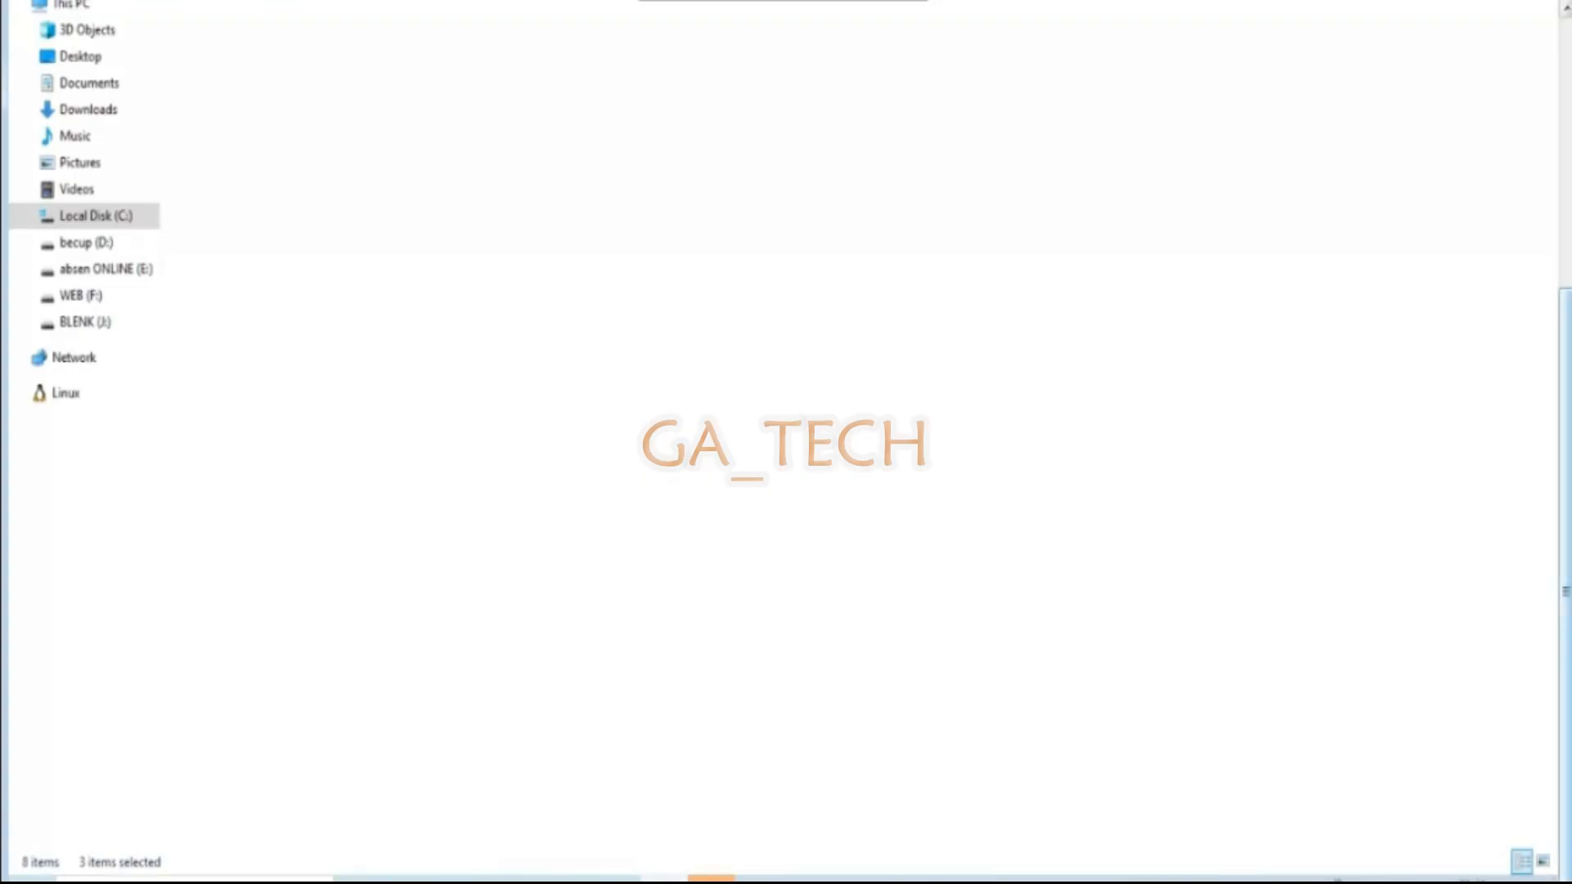
left_click_drag(1568, 455, 1567, 185)
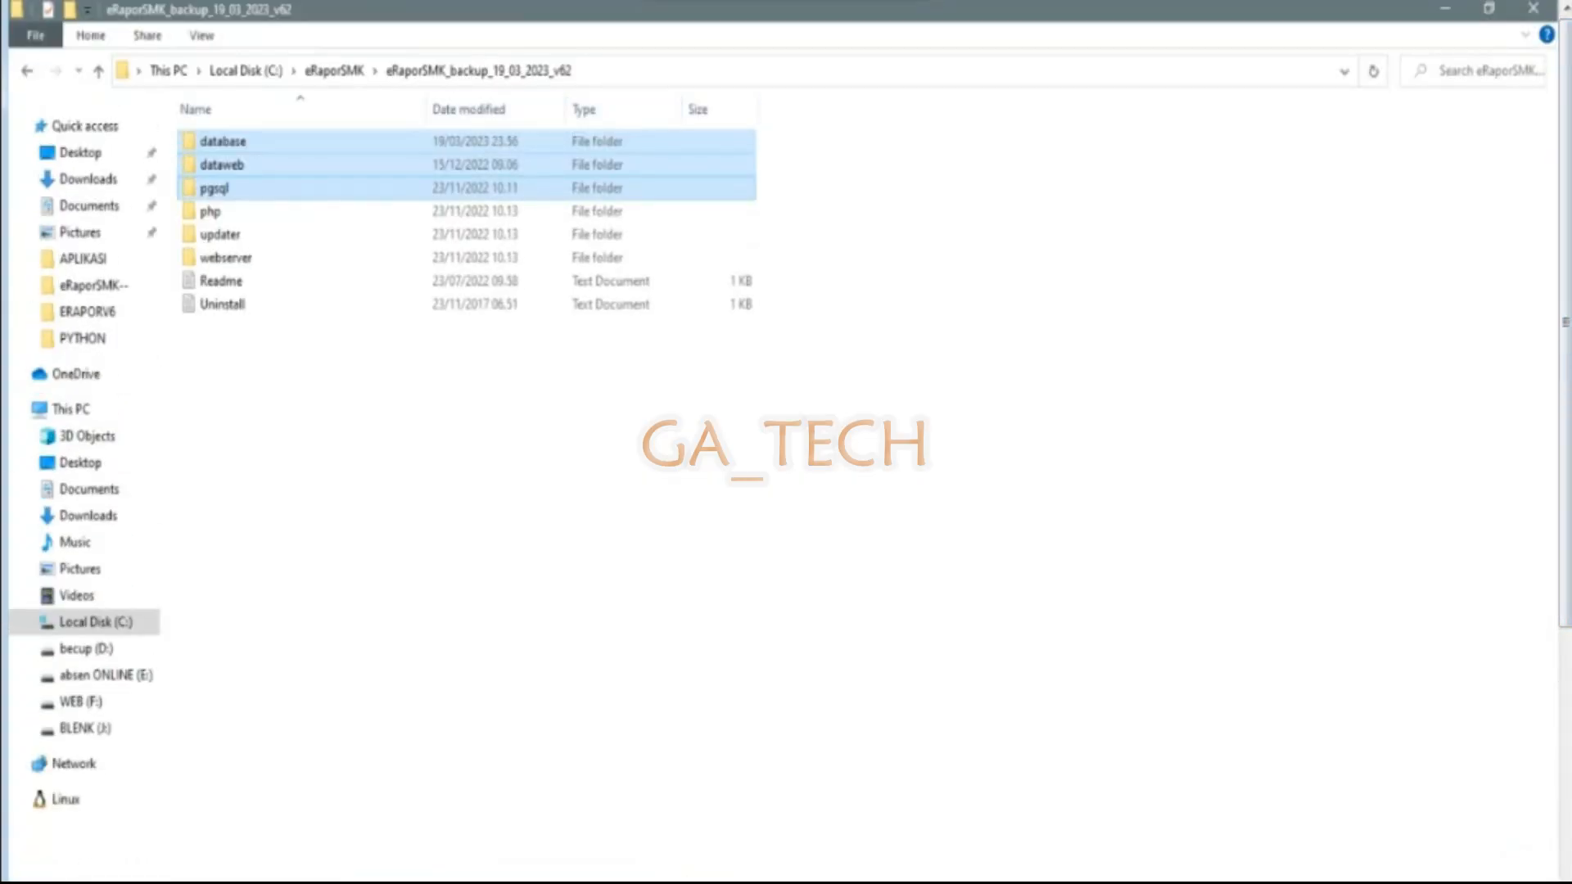
left_click(334, 71)
right_click(411, 608)
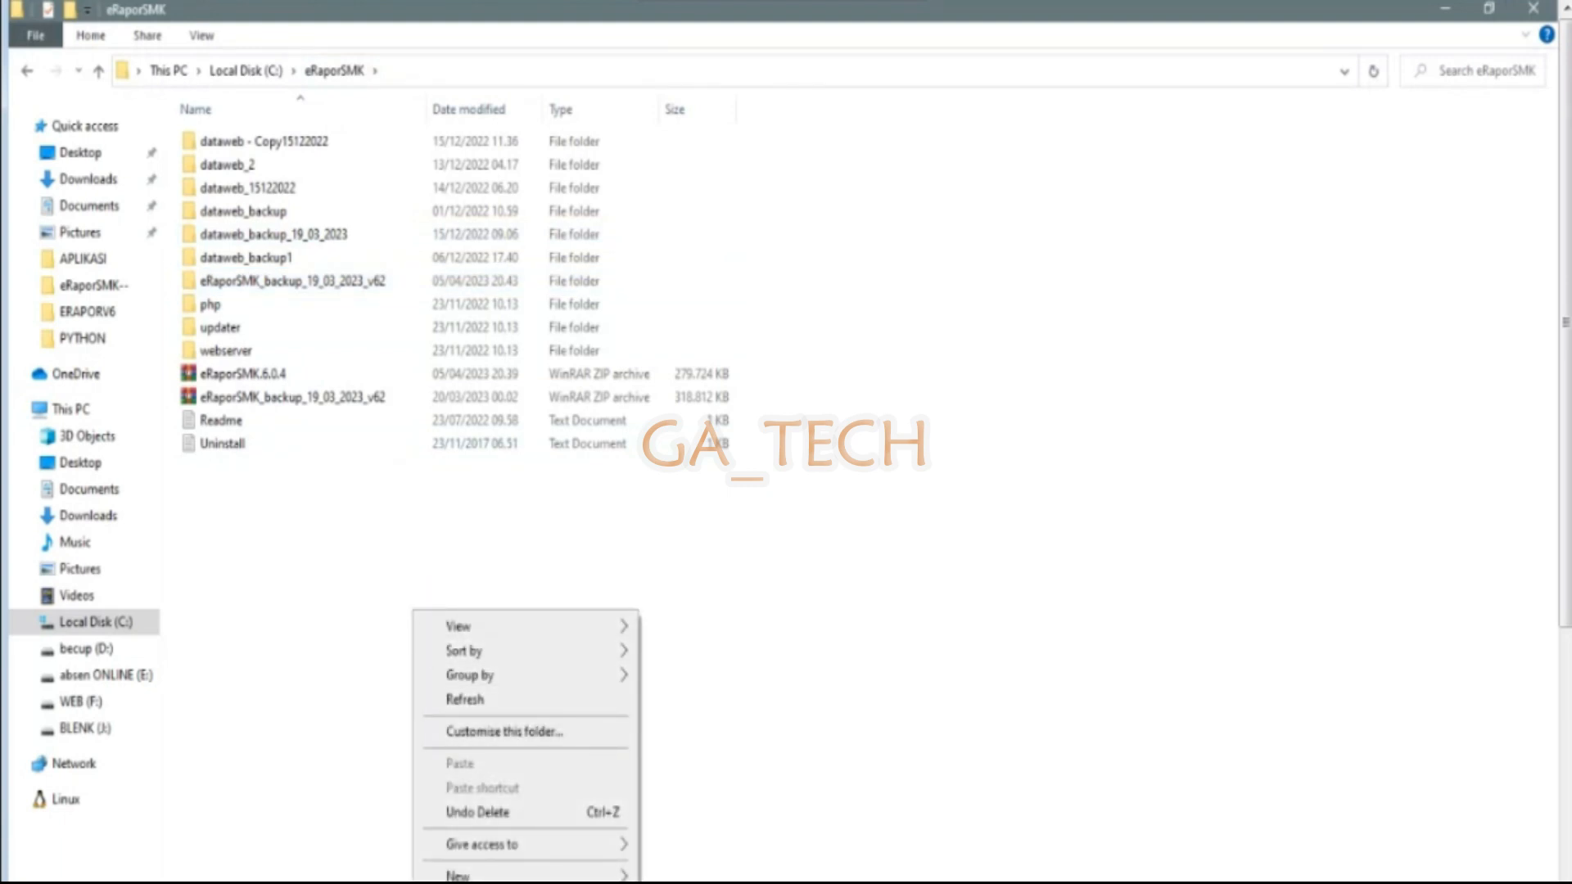
- Copy the database, dataweb and pgsql folders from eRaporSMK_backup_19_03_2023_v62 into the C:\eRaporSMK folder
double_click(340, 280)
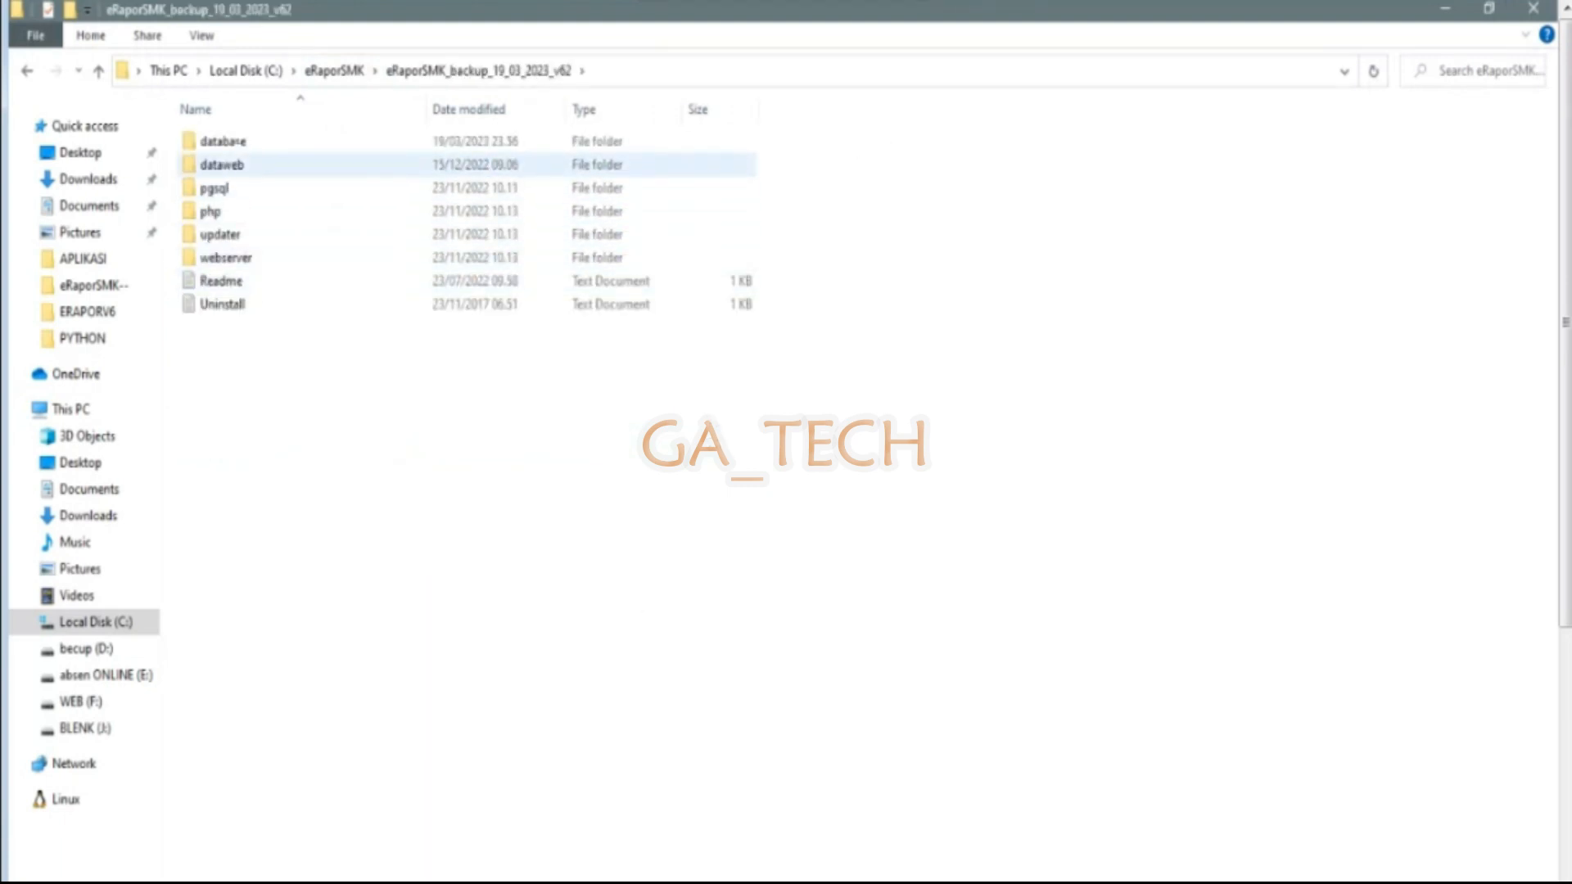
left_click(236, 143)
left_click(223, 166, "ctrl")
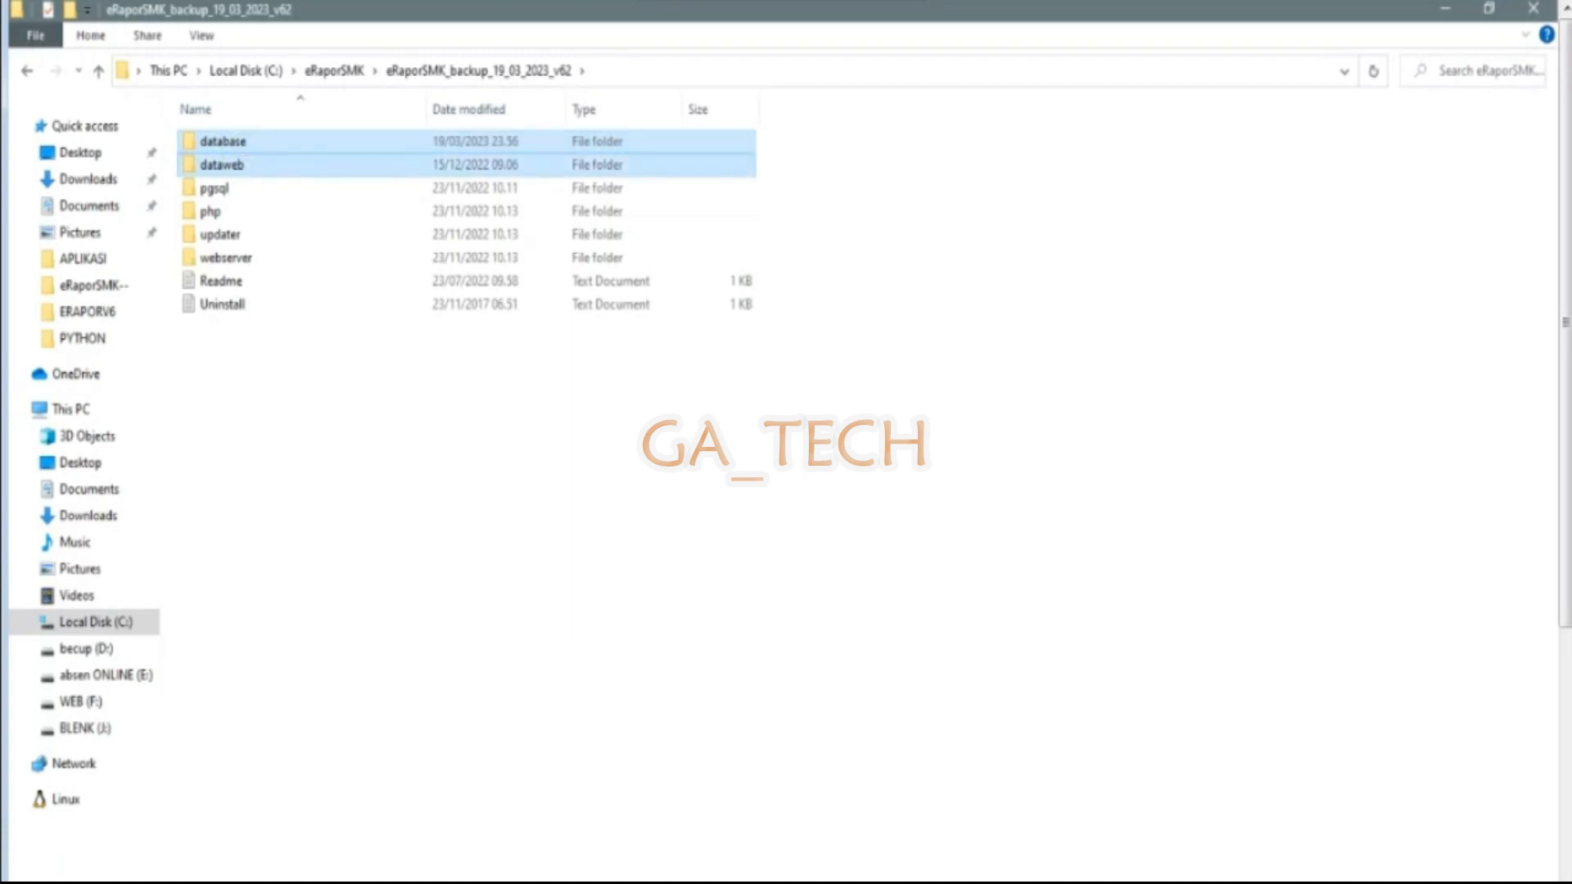
left_click(226, 190, "ctrl")
right_click(226, 190)
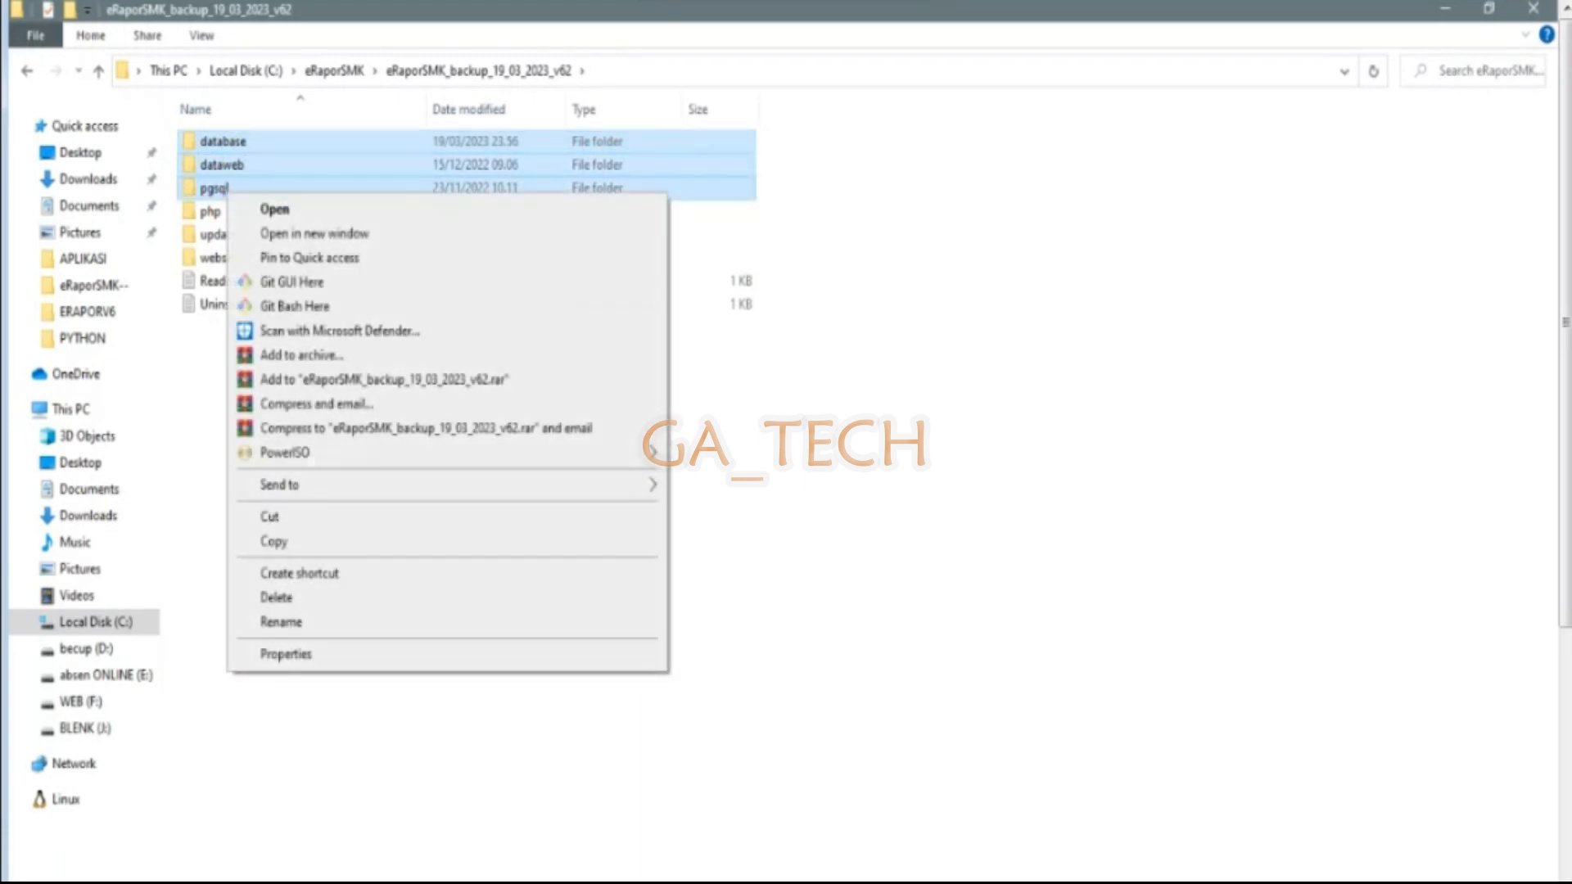
left_click(282, 542)
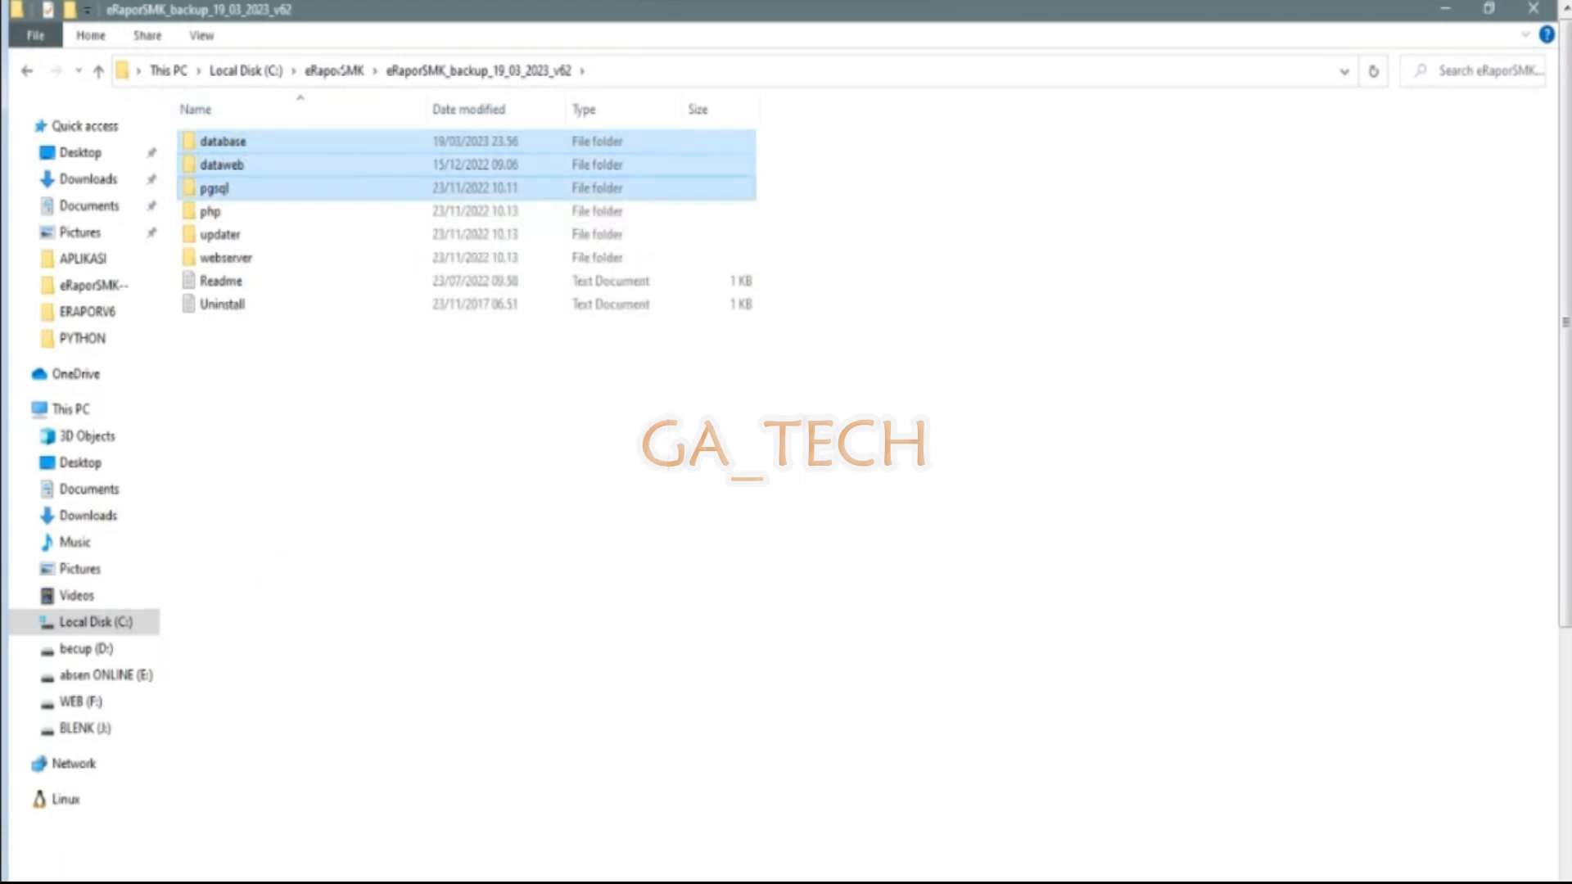
left_click(338, 70)
right_click(393, 592)
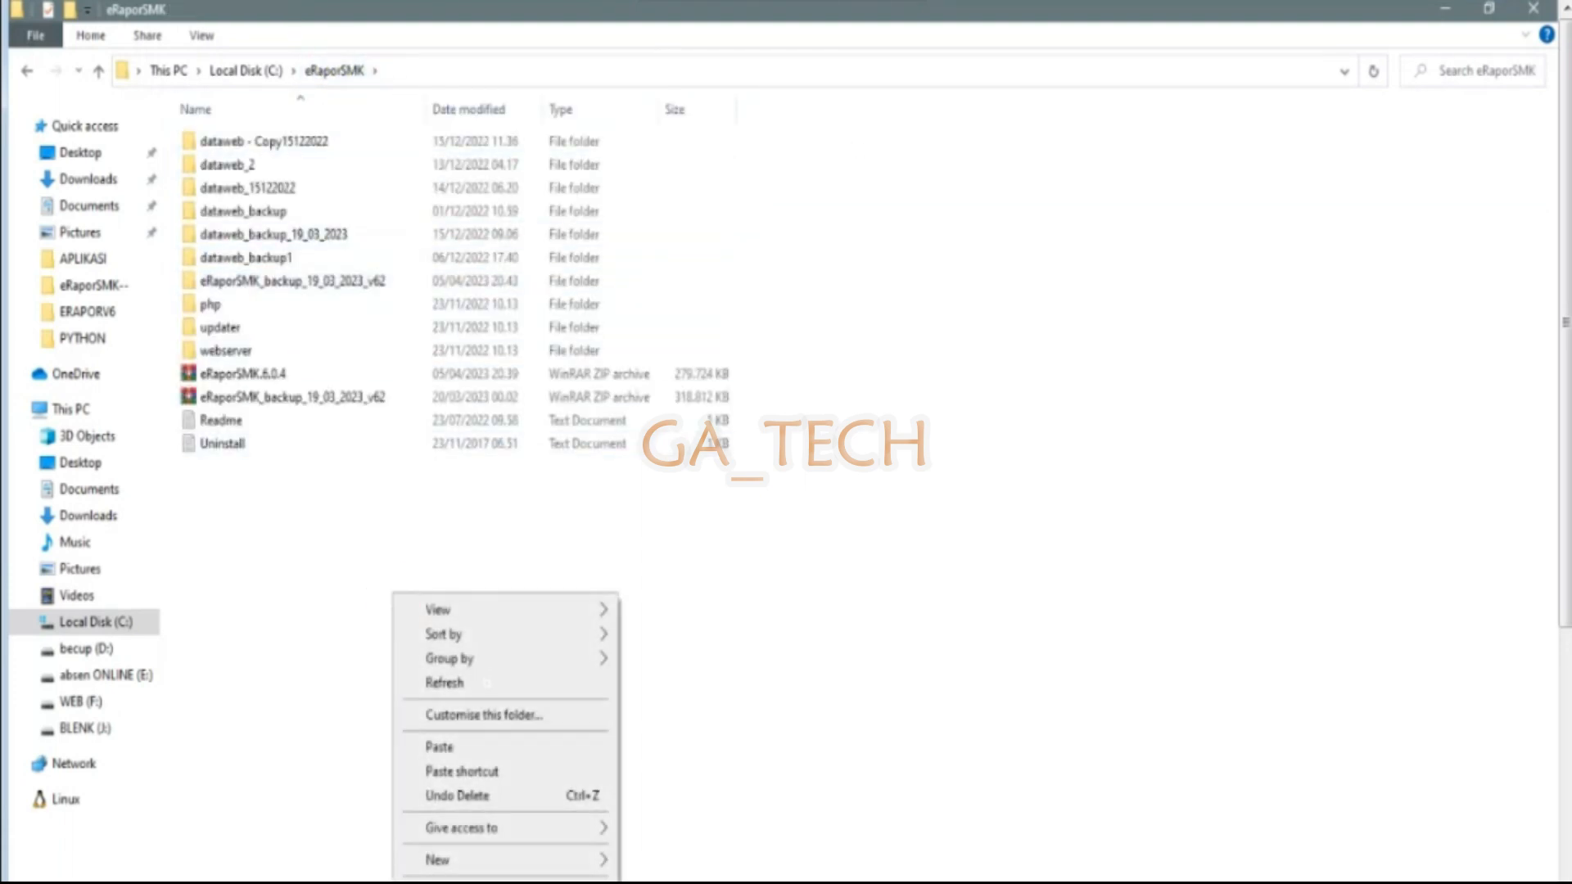
left_click(450, 745)
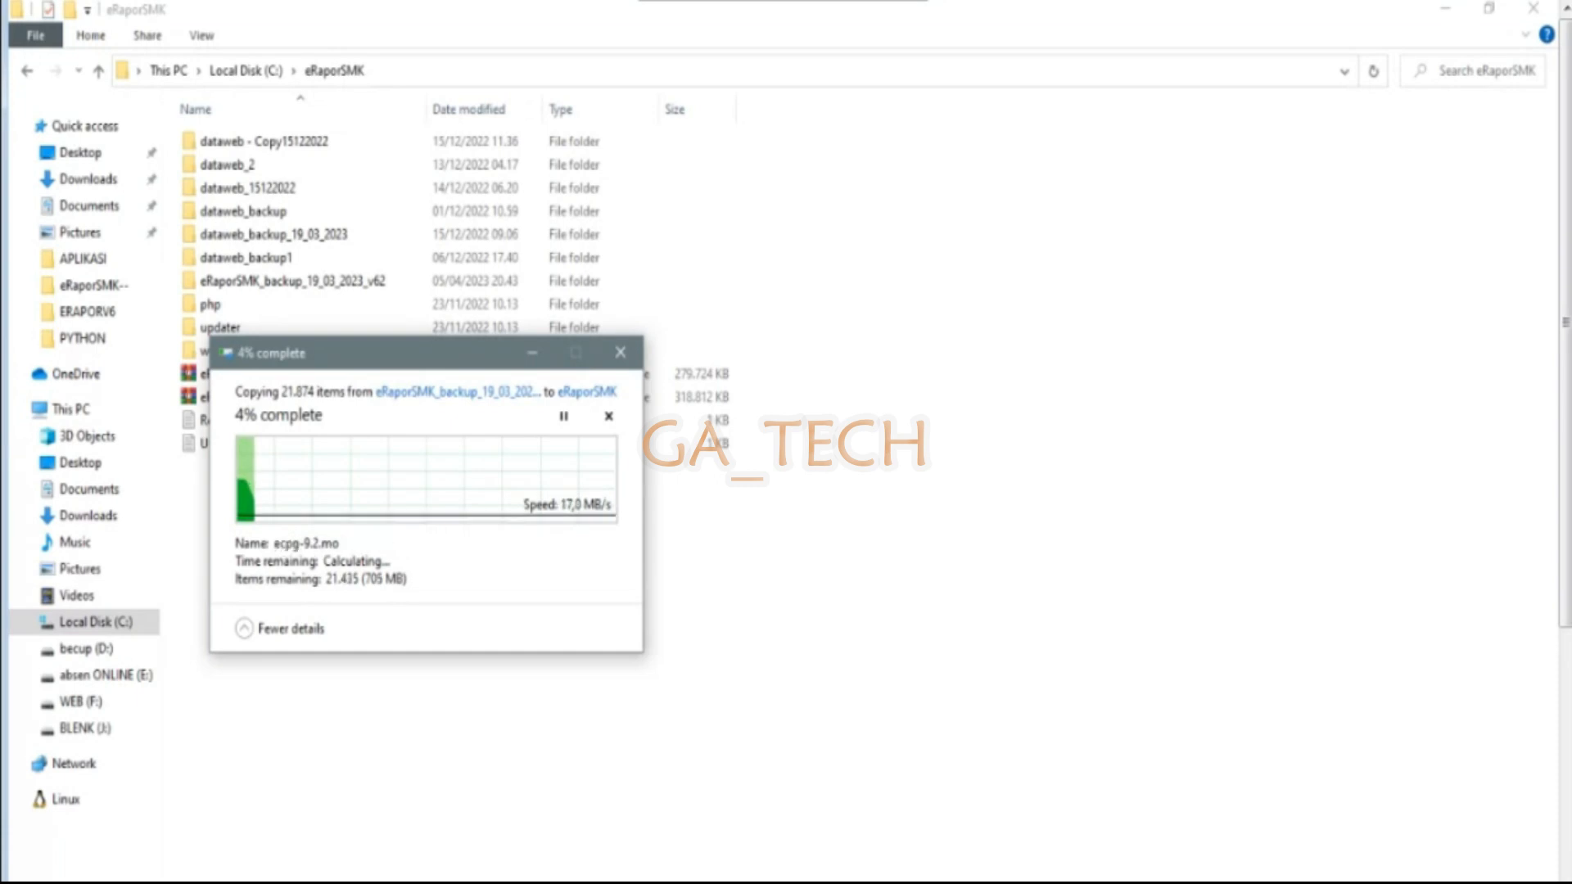
- Check the eRaporSMKDB entry in the Services window, then minimize it and move the copy progress dialog aside
left_click_drag(1567, 421, 1568, 778)
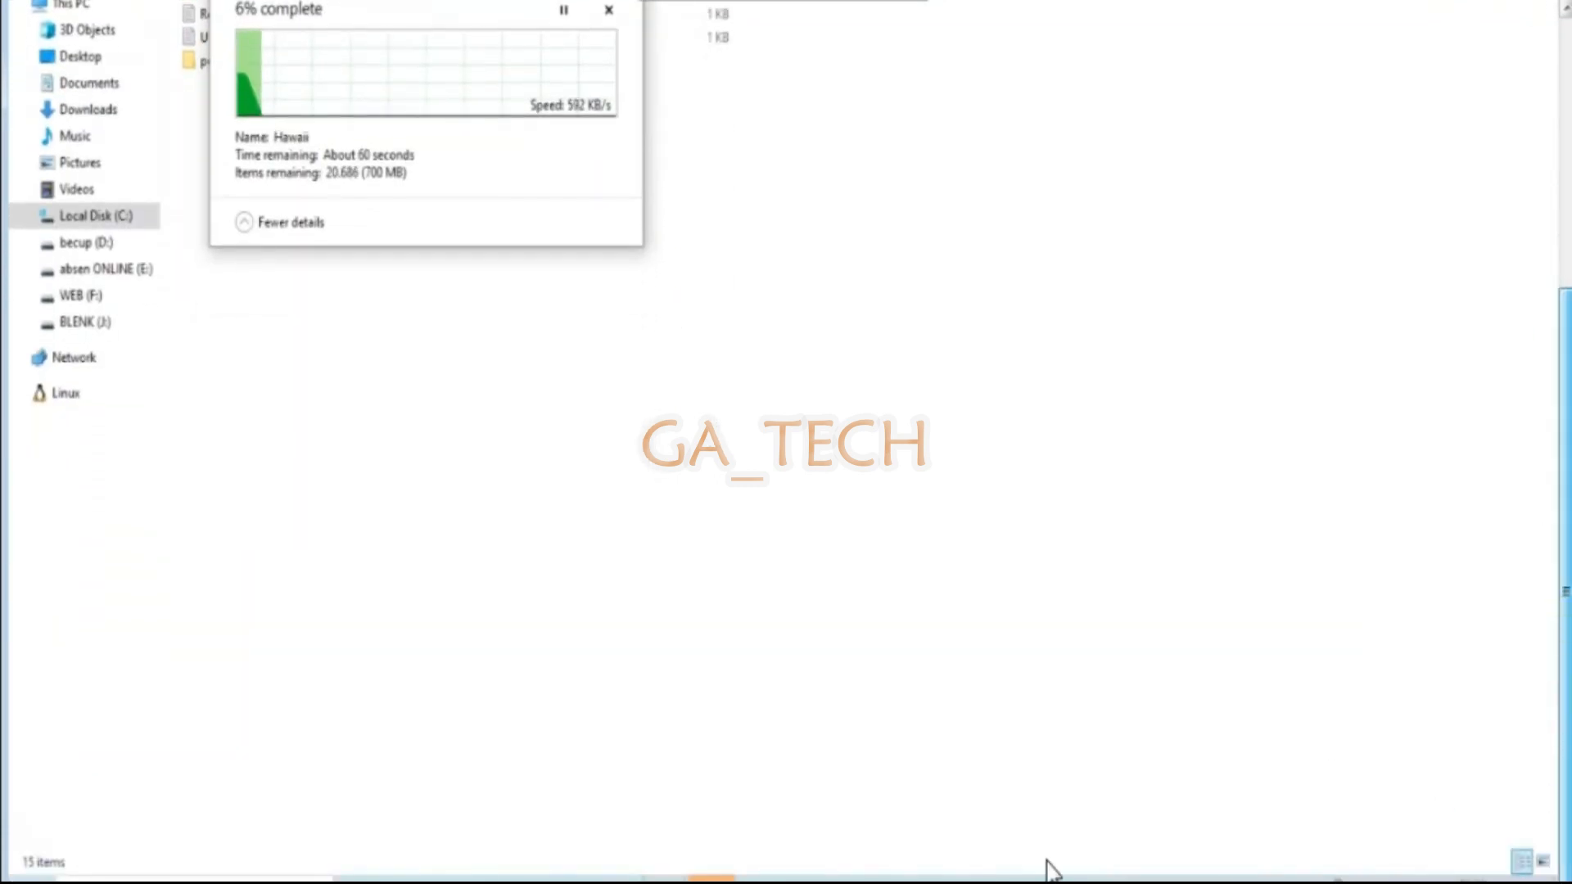
left_click(664, 879)
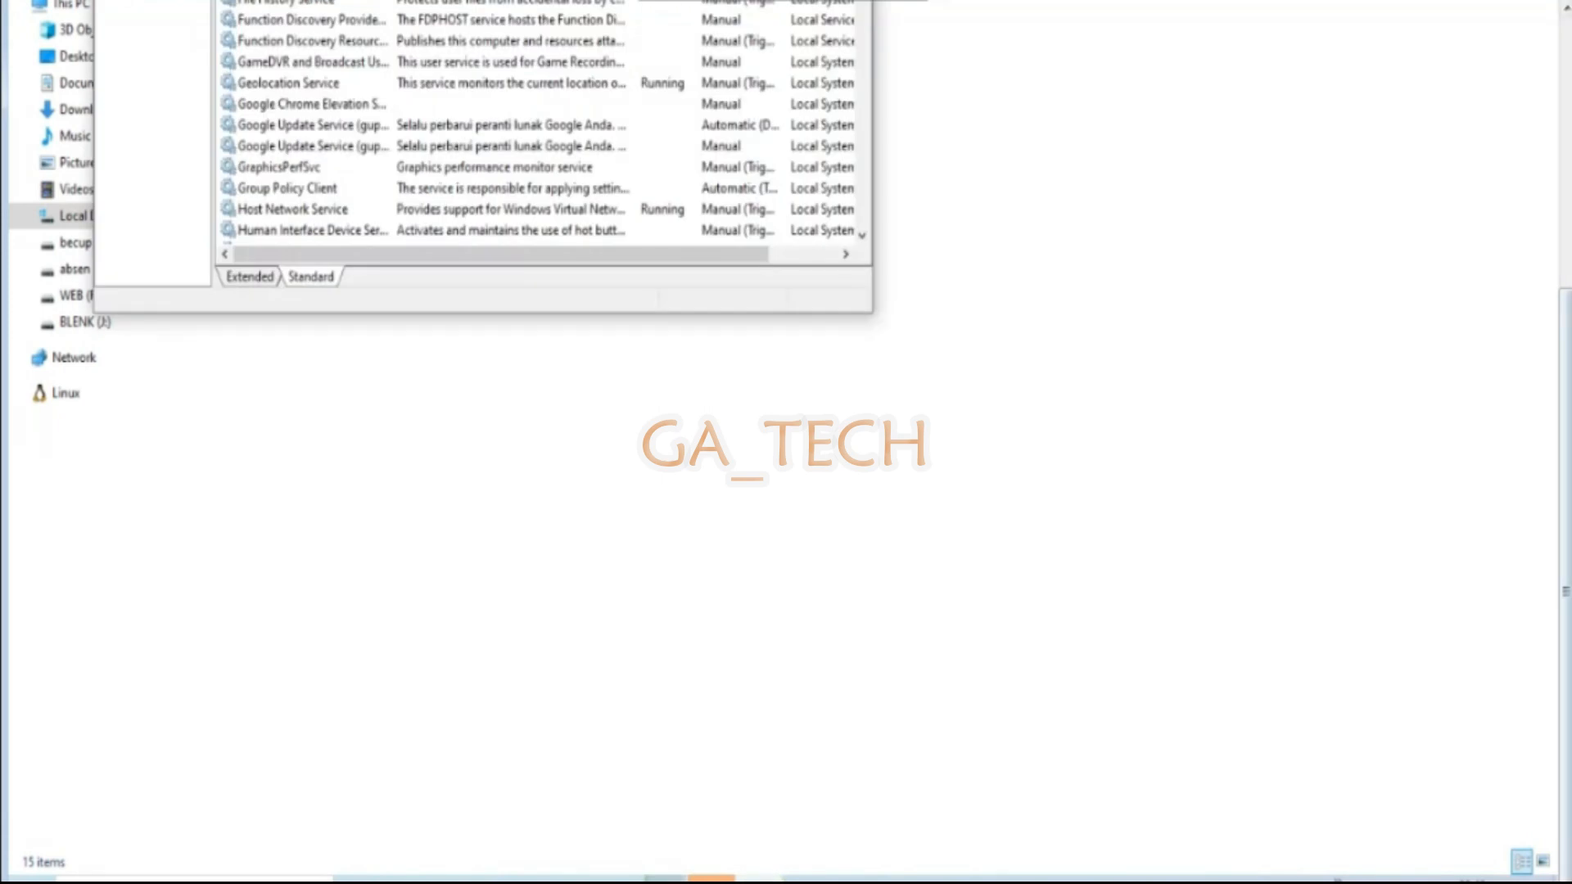
left_click_drag(1562, 484, 1548, 235)
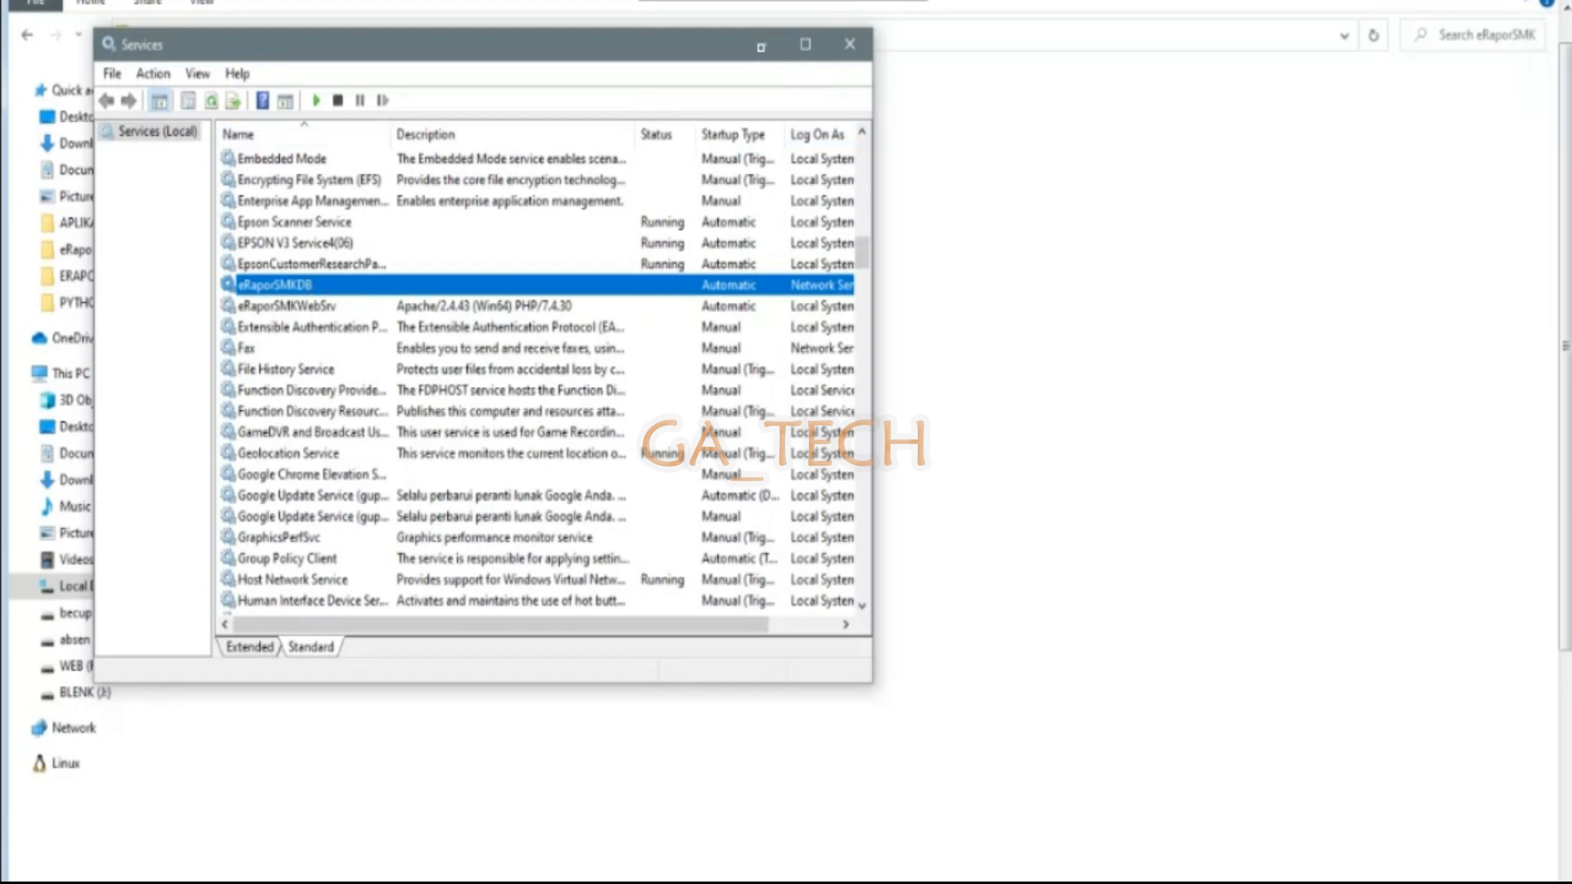
left_click(761, 46)
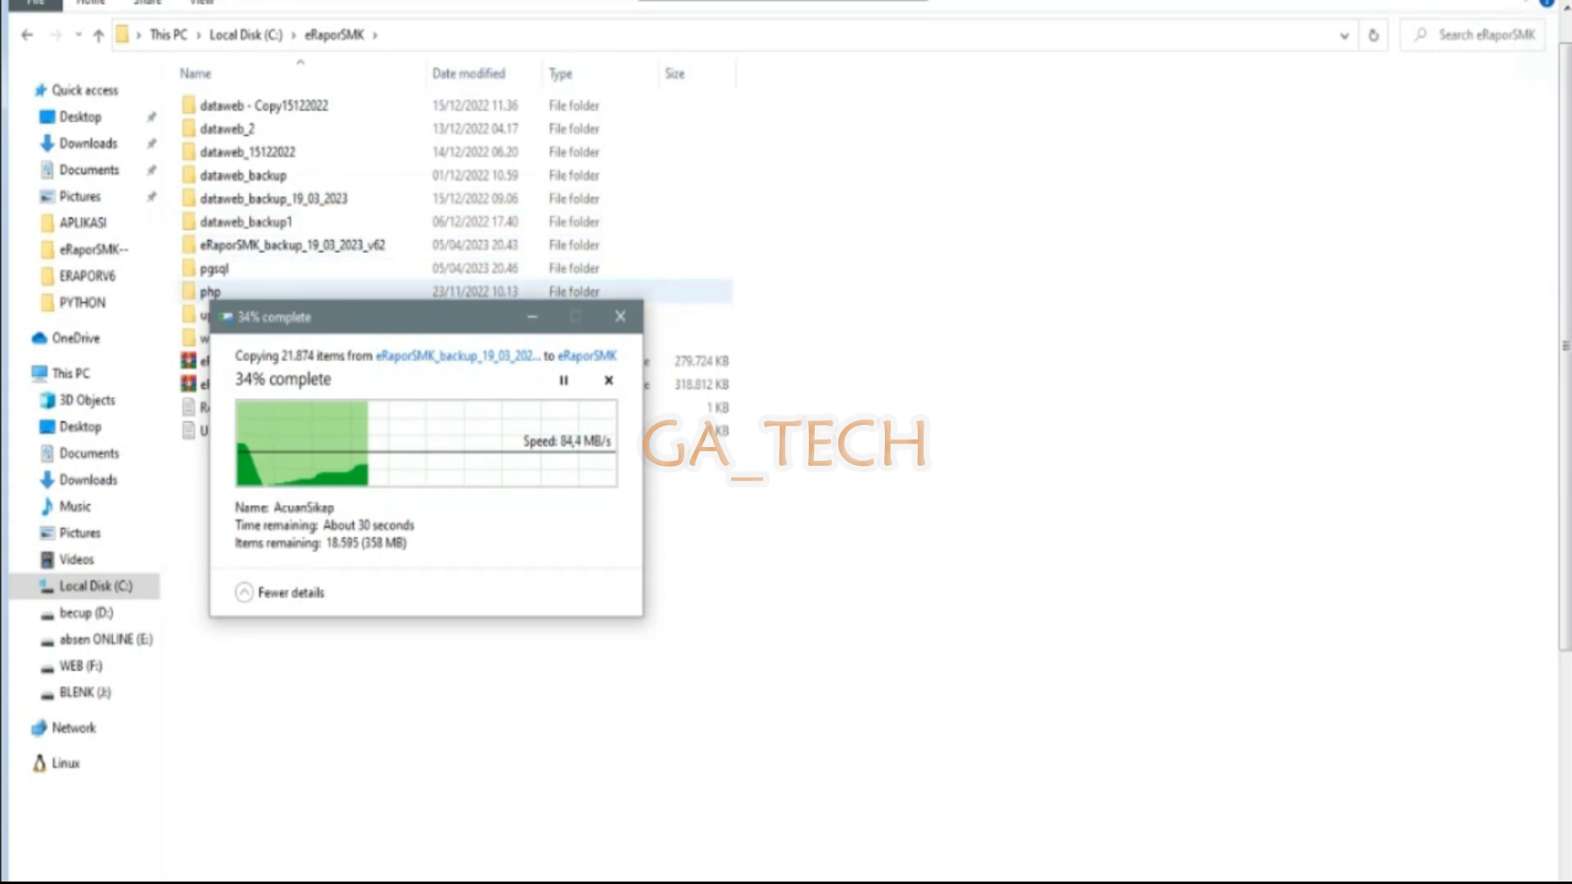
left_click_drag(322, 318, 814, 279)
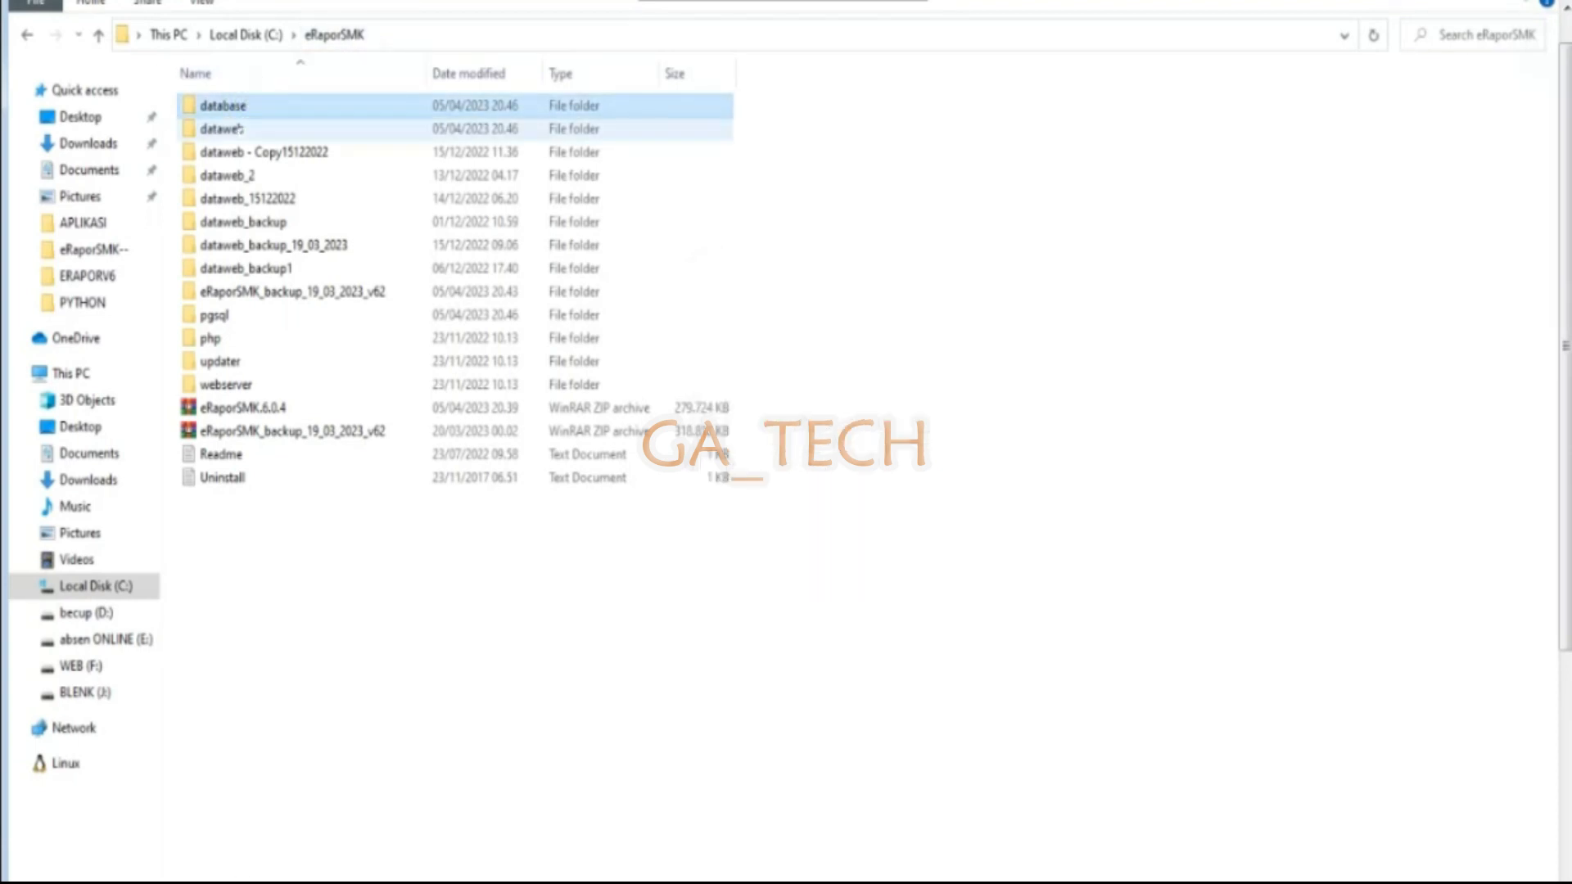
- Check the restored database, dataweb and pgsql folders and the php, updater and webserver folders in C:\eRaporSMK
left_click(245, 129)
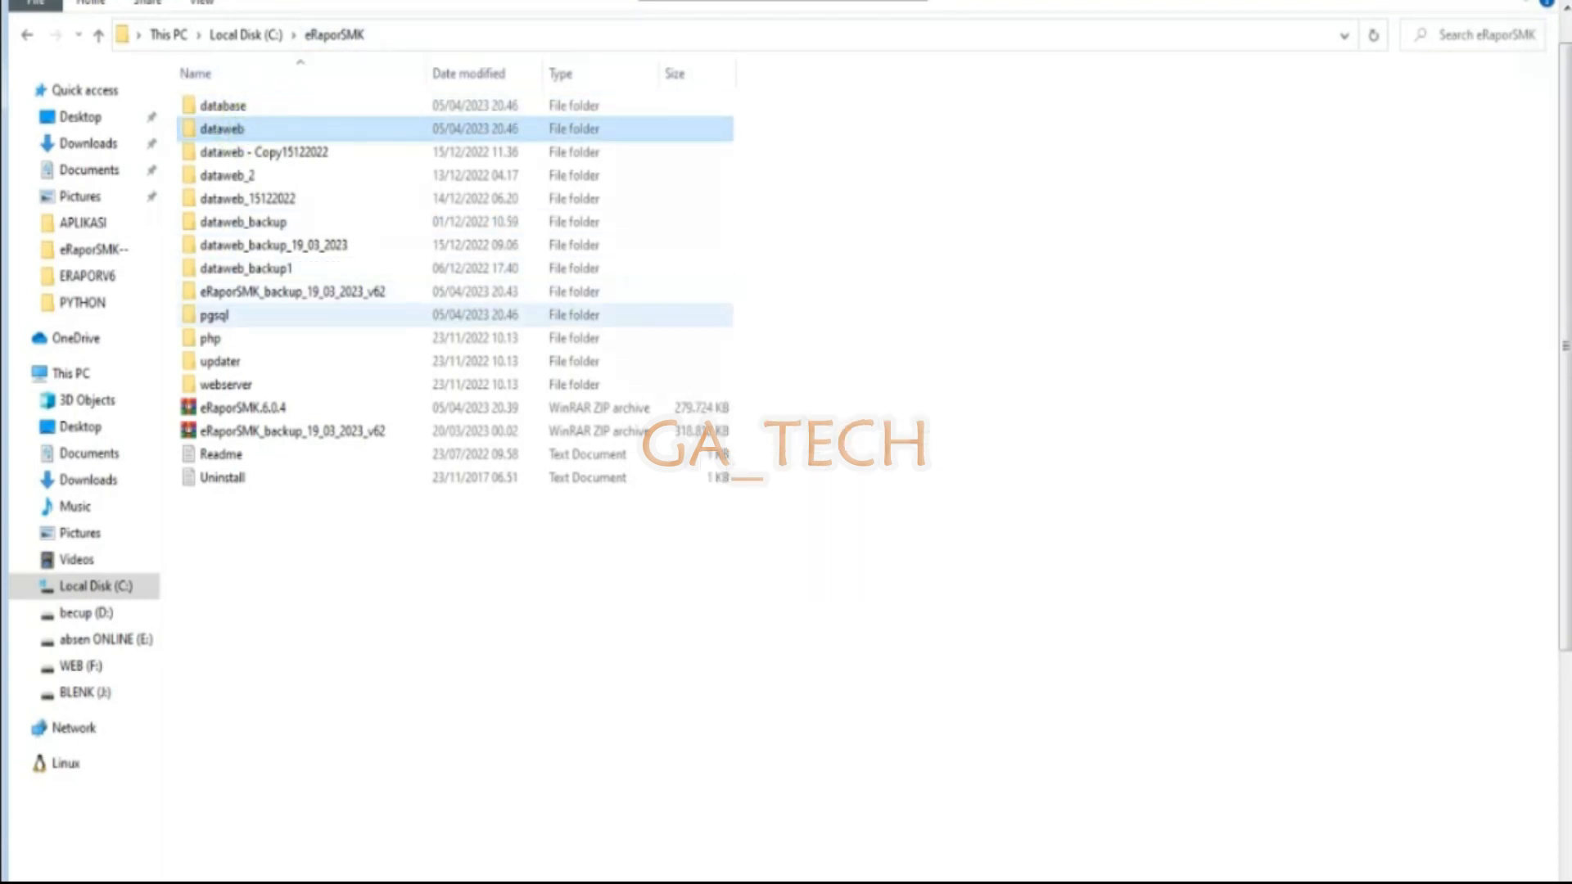
left_click(214, 316)
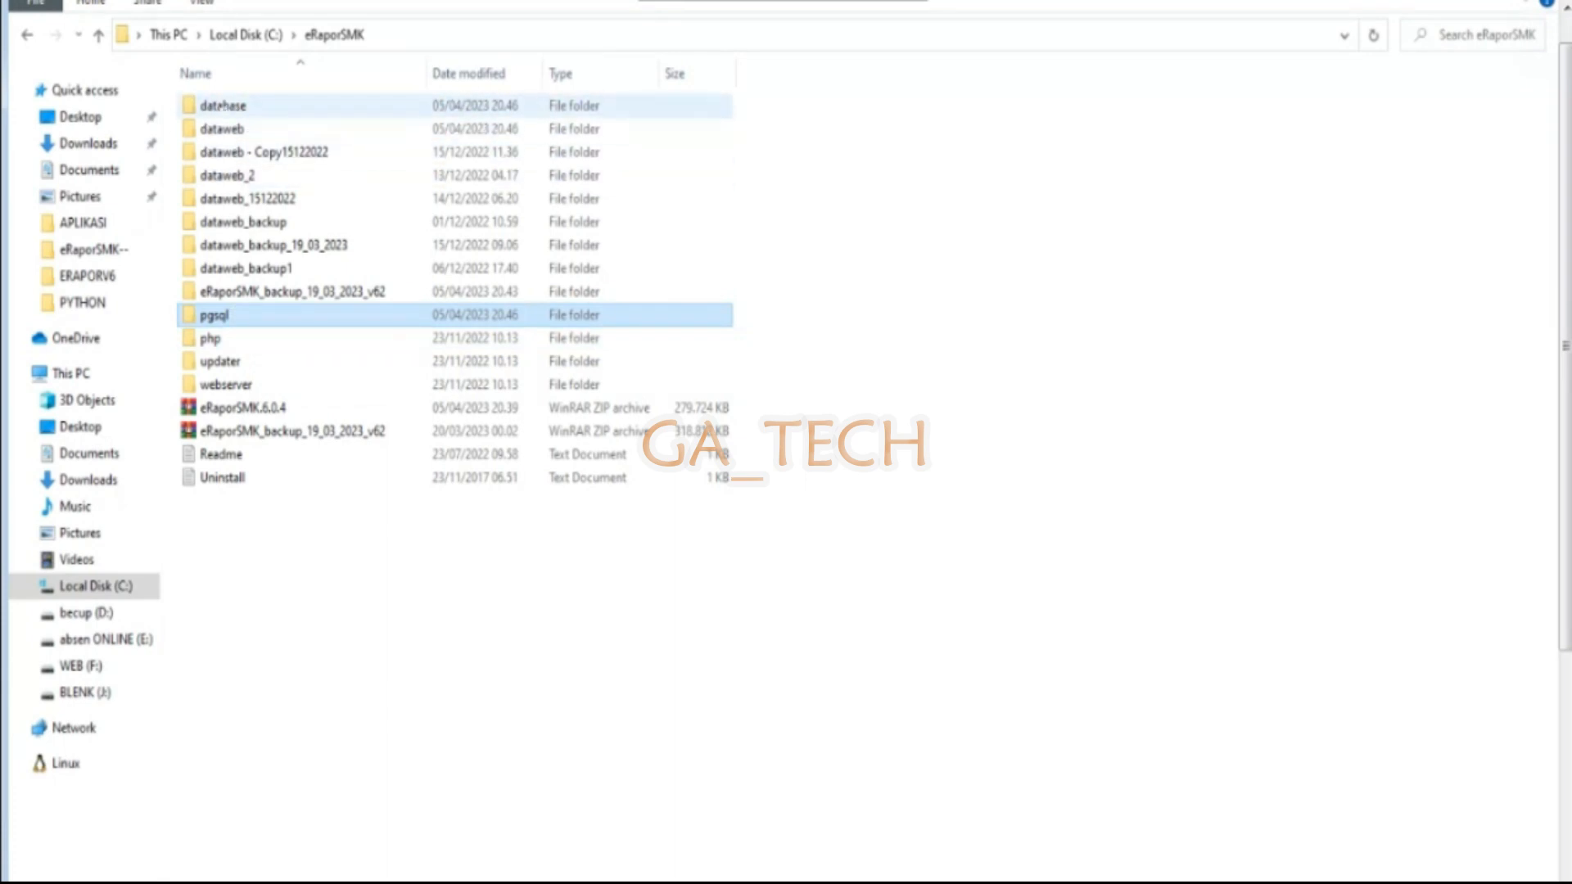
left_click(219, 106)
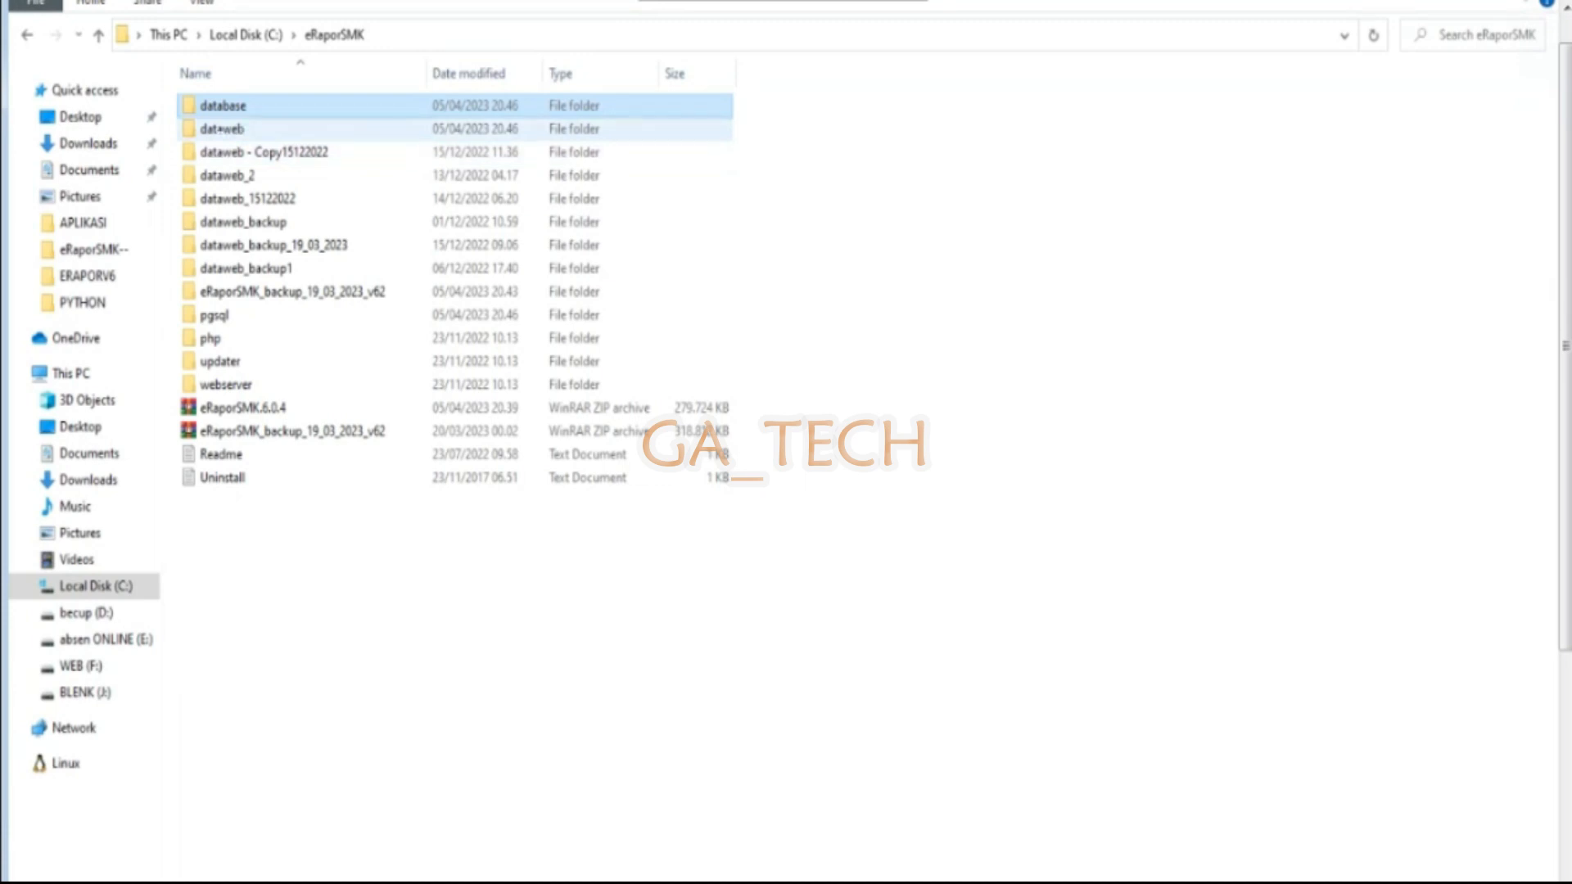
left_click(232, 132)
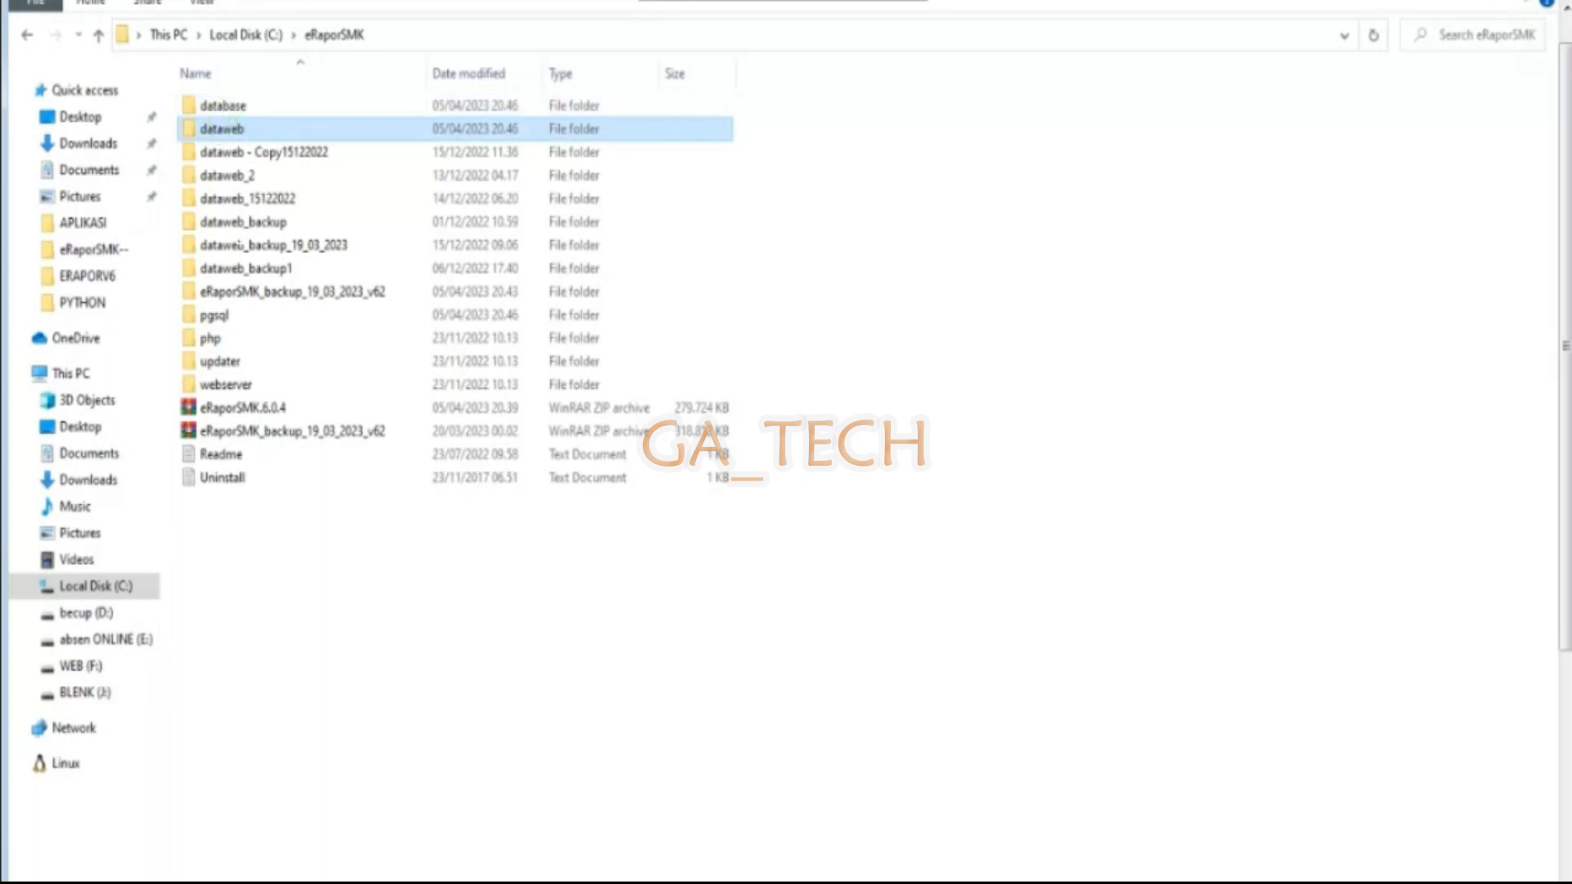
left_click(215, 315)
left_click(233, 109)
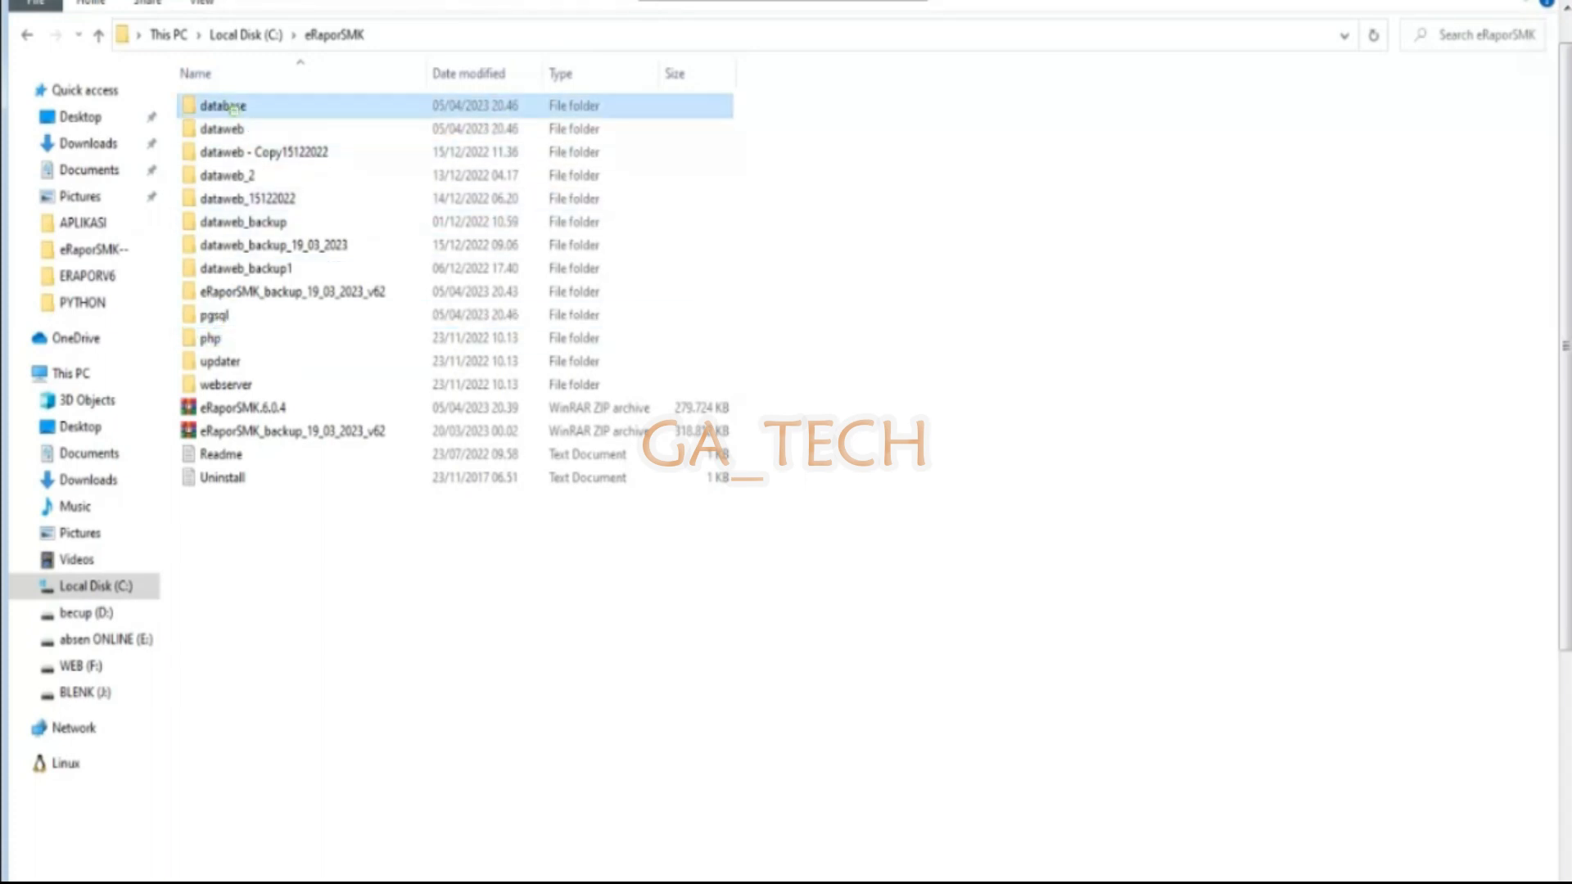
left_click(227, 131)
left_click(214, 317)
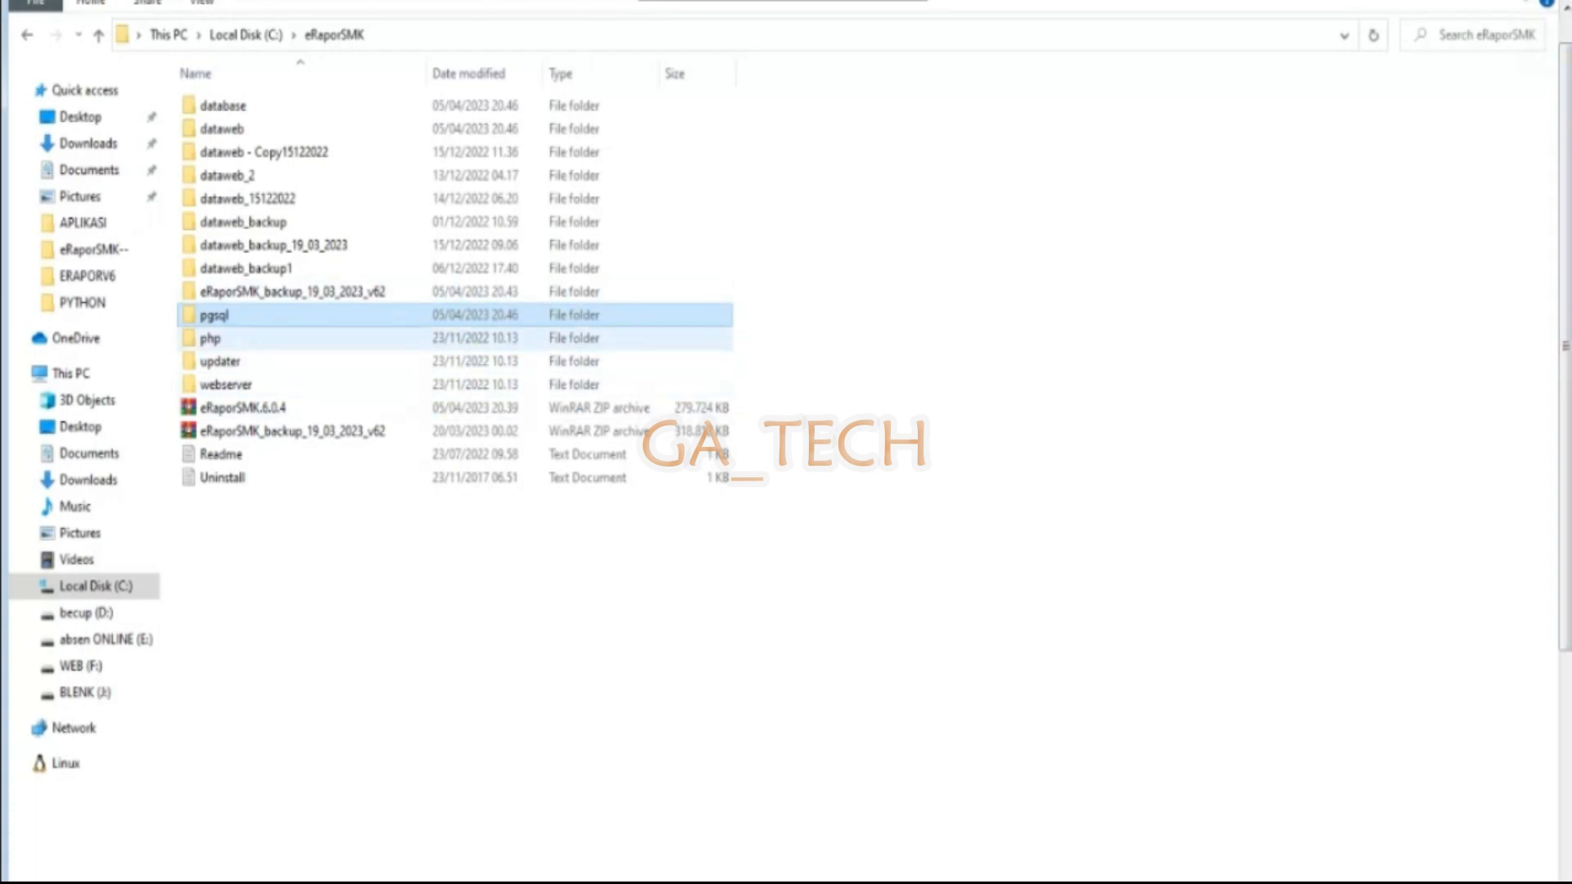
left_click(236, 338, "ctrl")
left_click(236, 338)
left_click(253, 362)
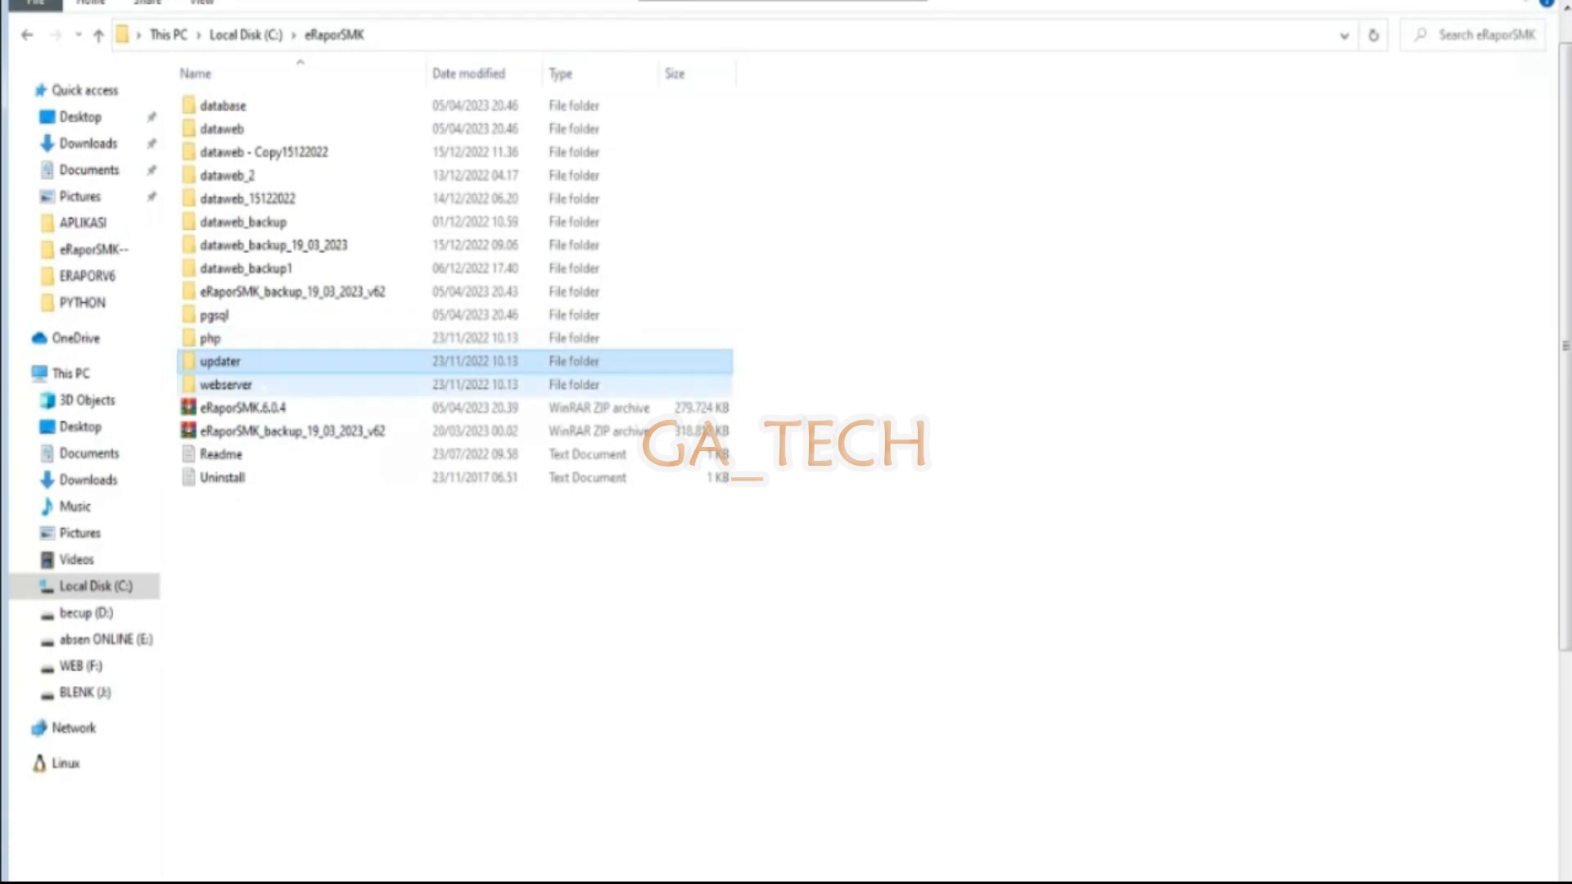
left_click(261, 385)
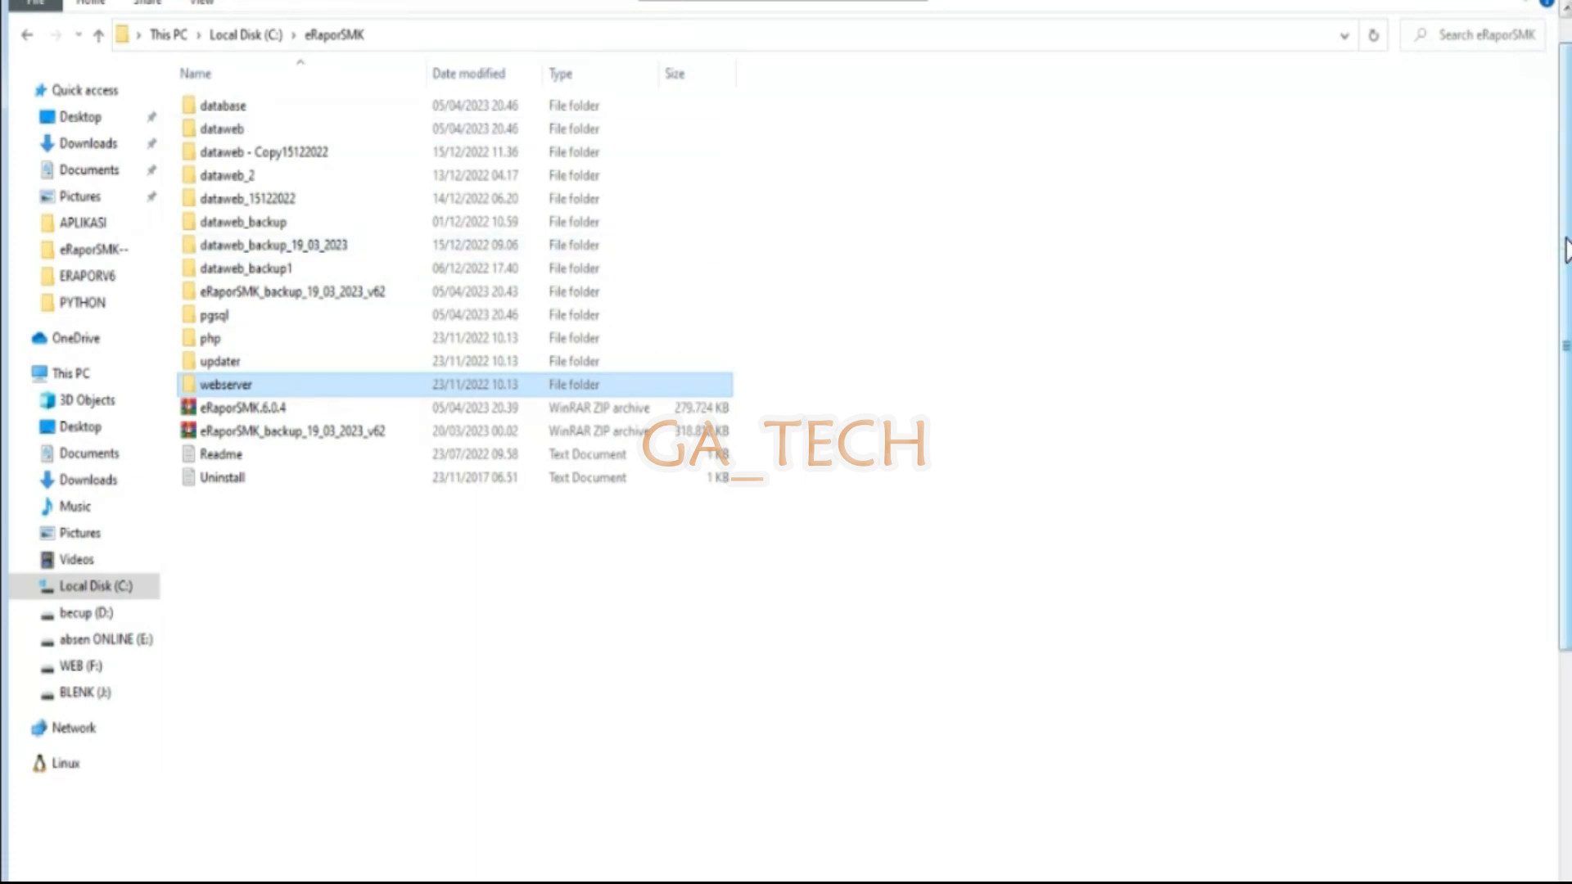
left_click_drag(1566, 249, 1530, 622)
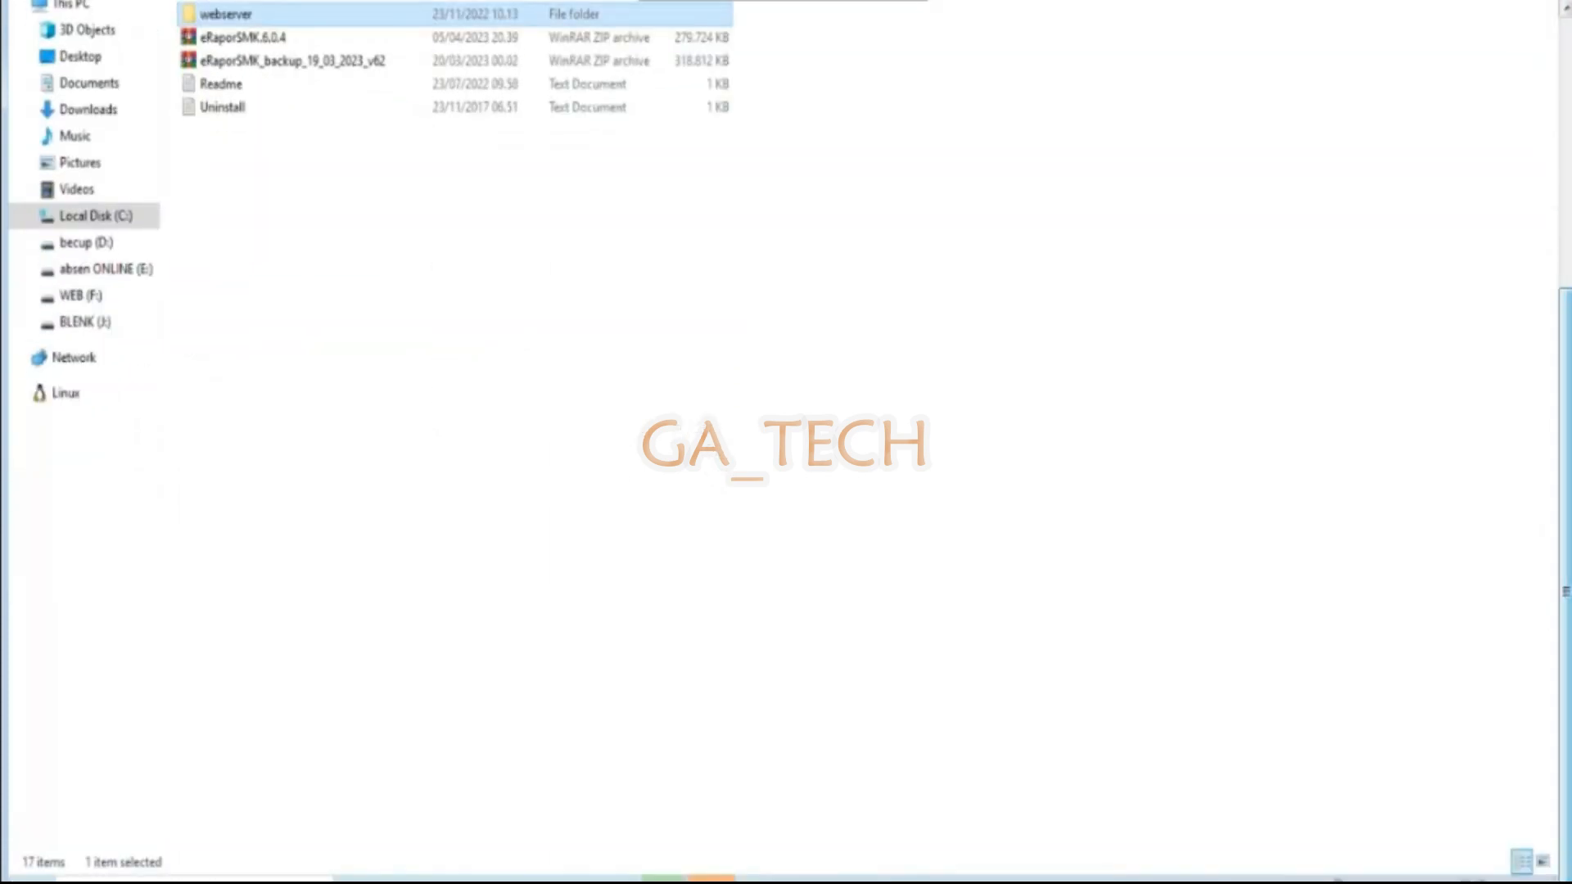
- Check the folder copy progress, and start the eRaporSMKDB and eRaporSMKWebSrv services from their properties in the Services window
mouse_move(711, 879)
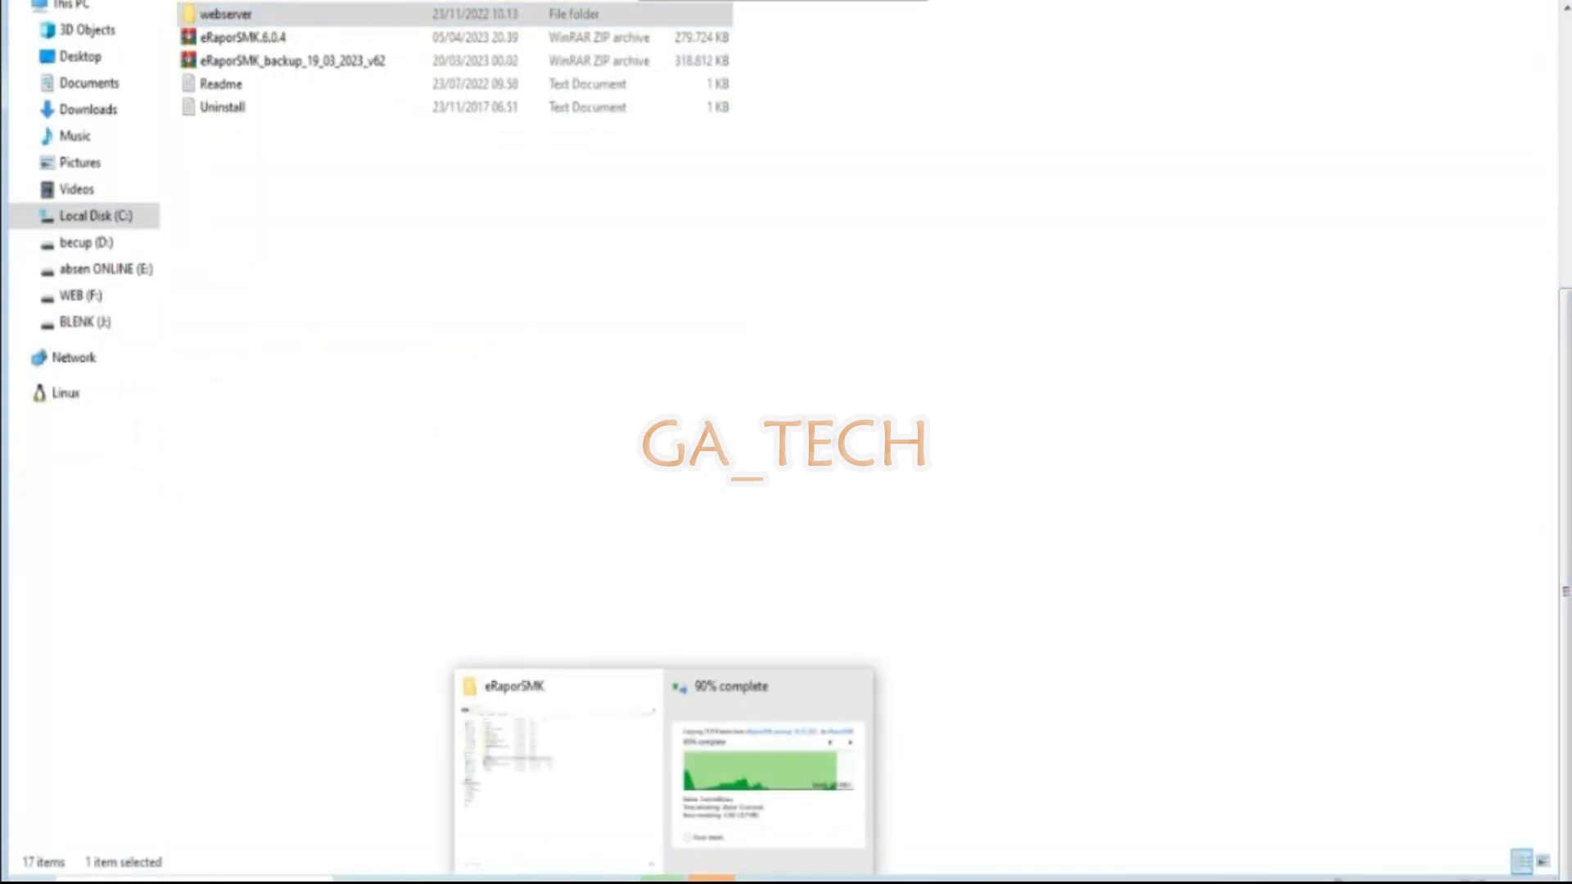
left_click(766, 754)
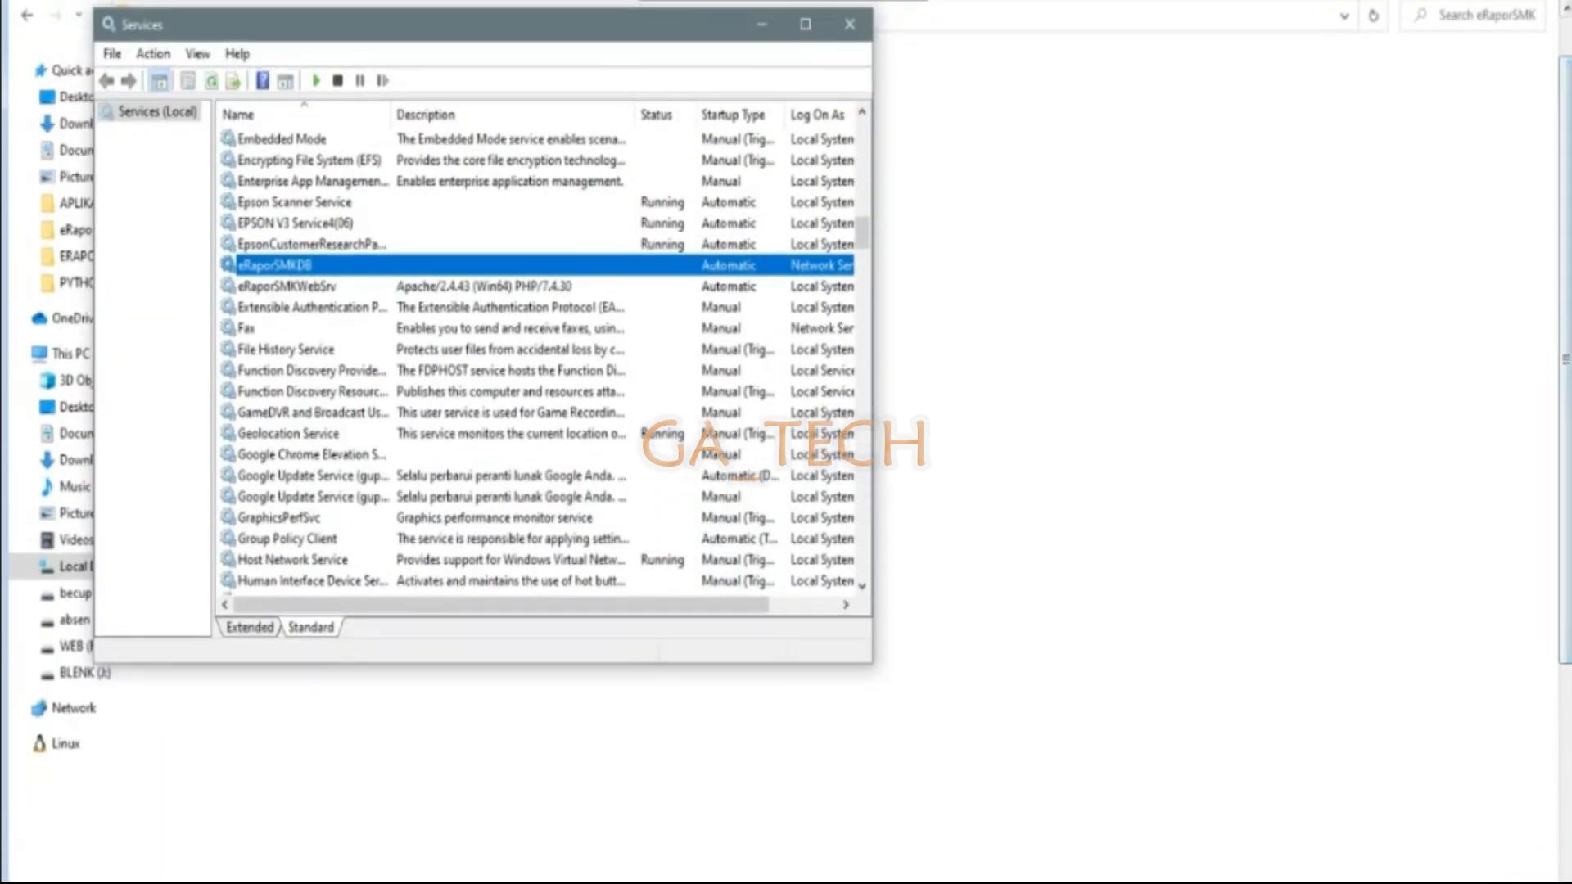
double_click(279, 263)
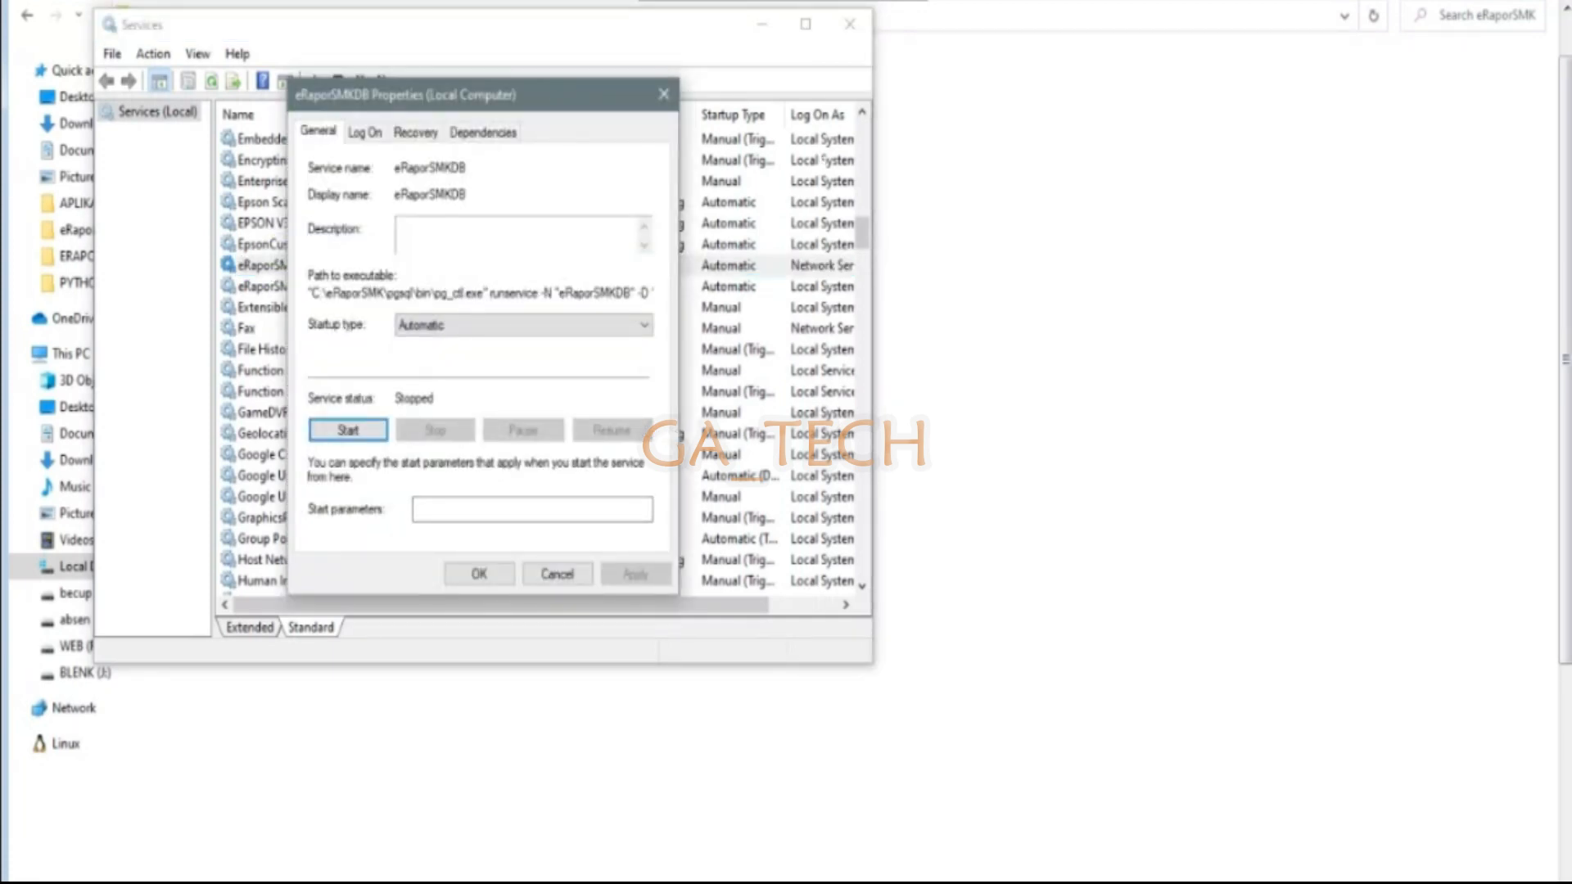
left_click(362, 439)
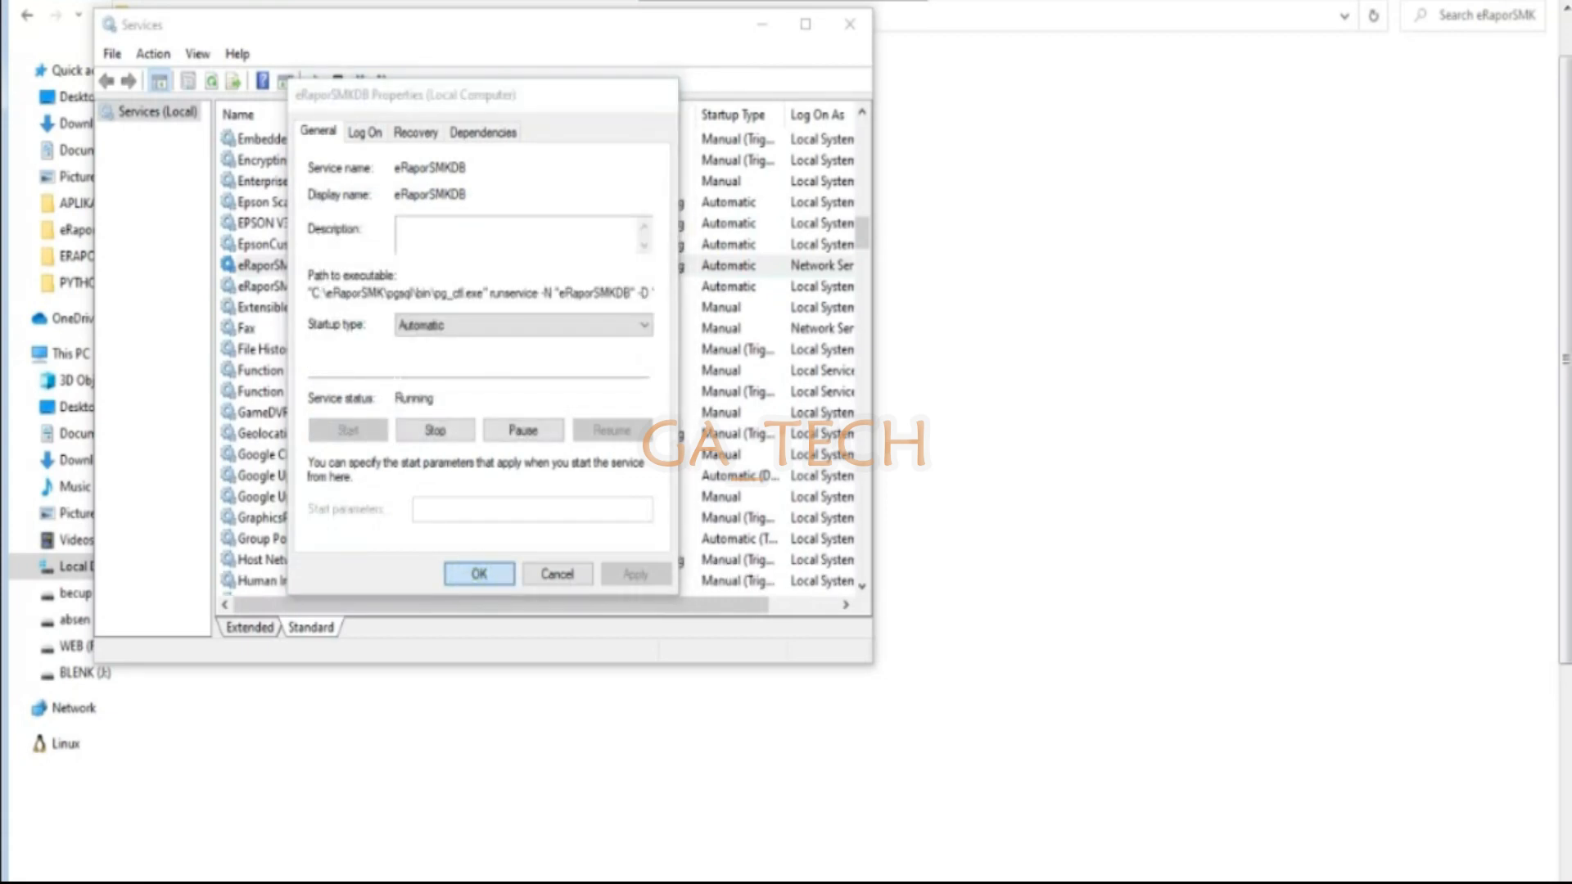
left_click(479, 574)
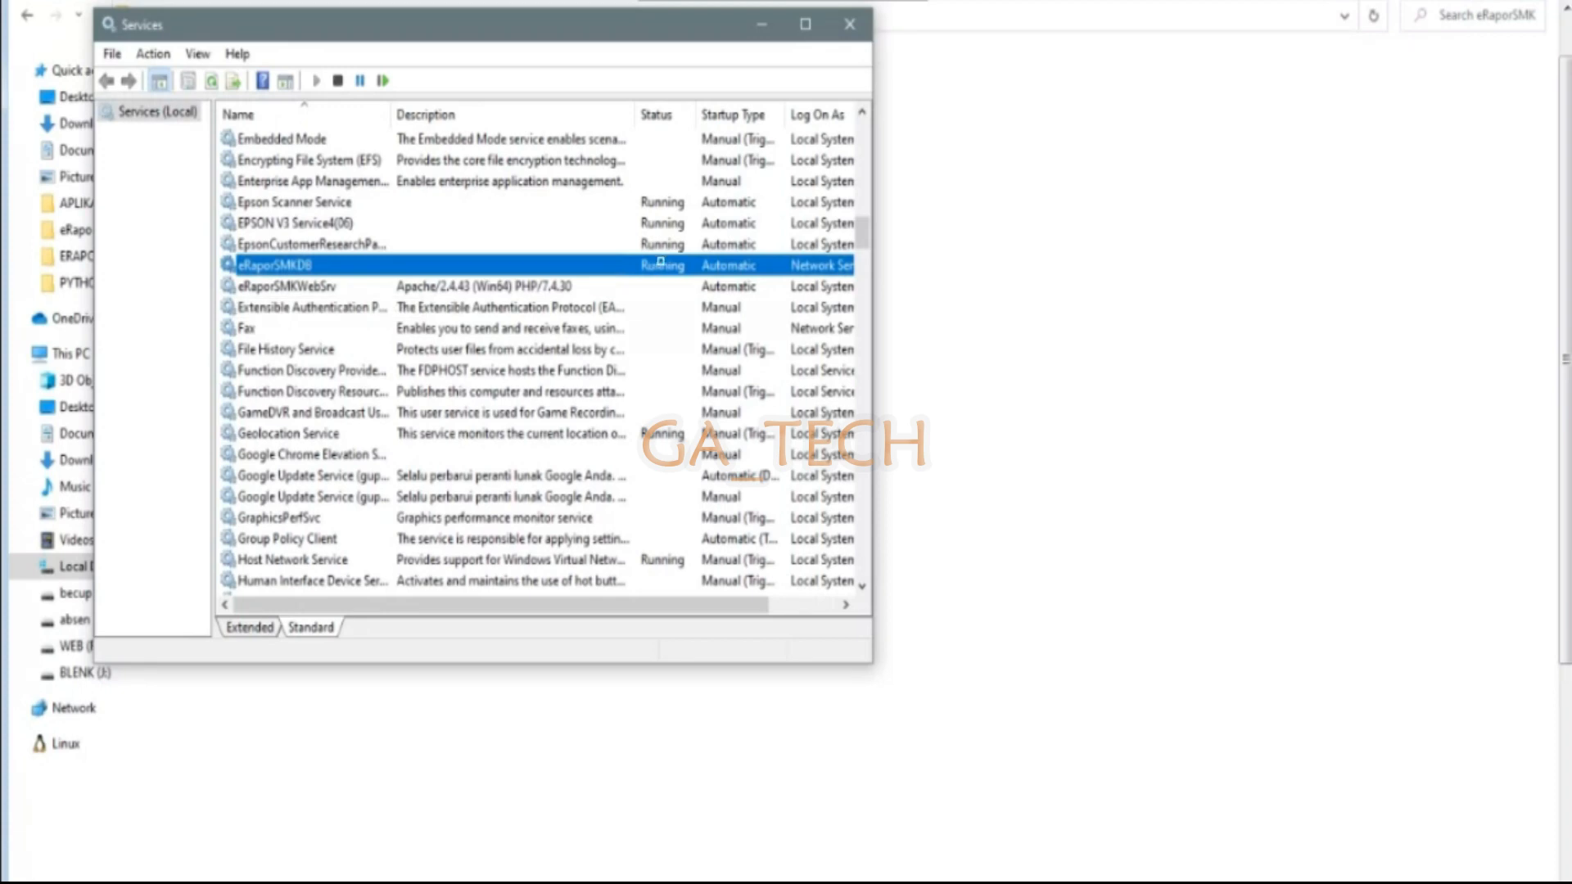
double_click(334, 286)
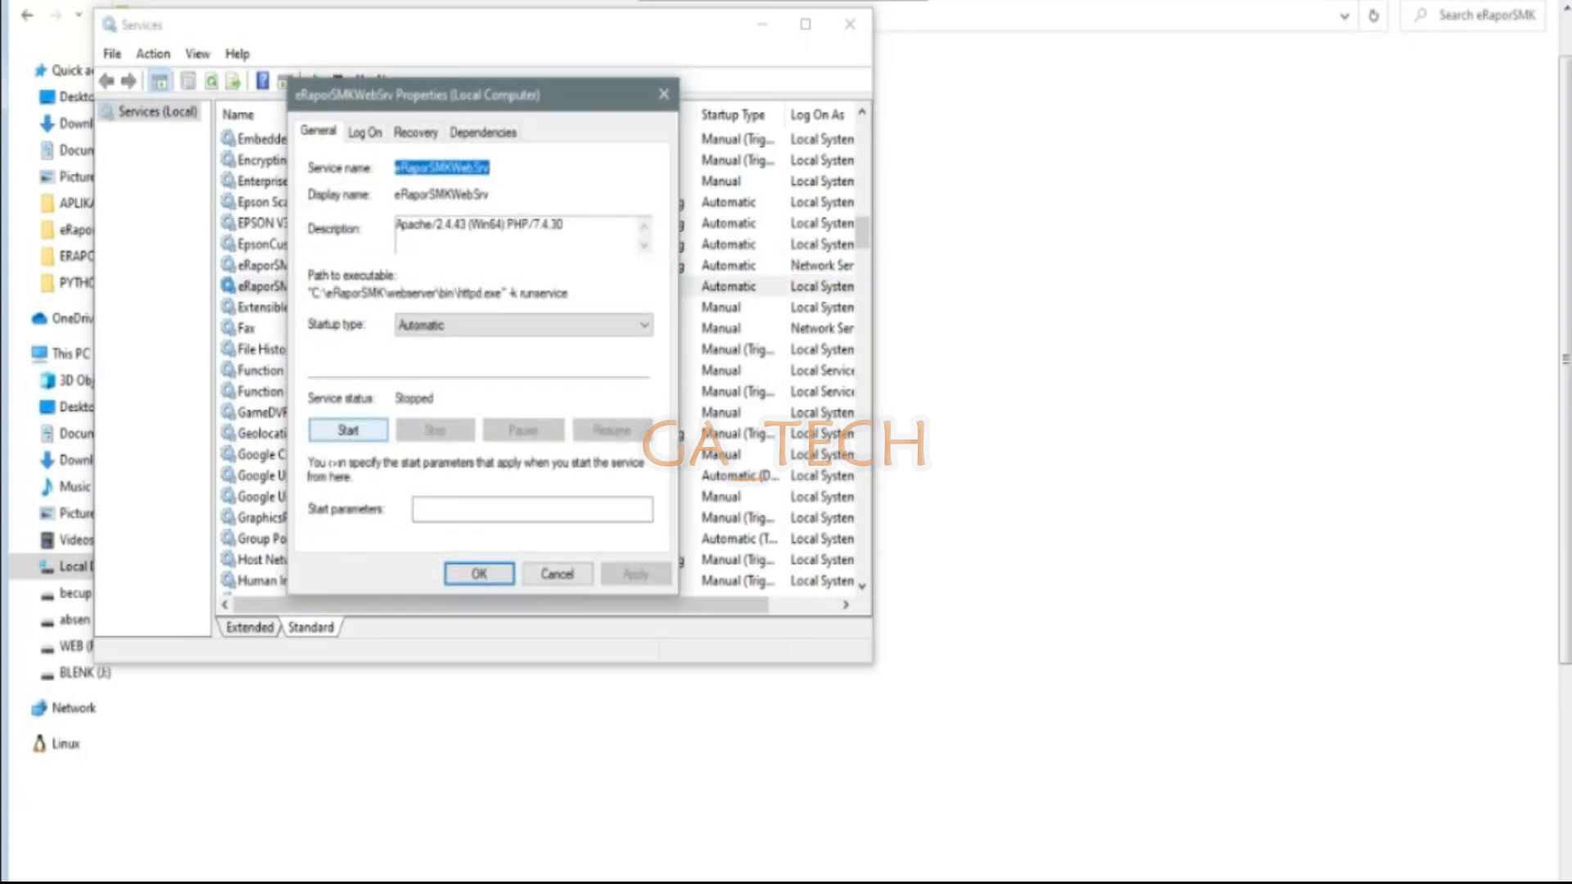
left_click(348, 430)
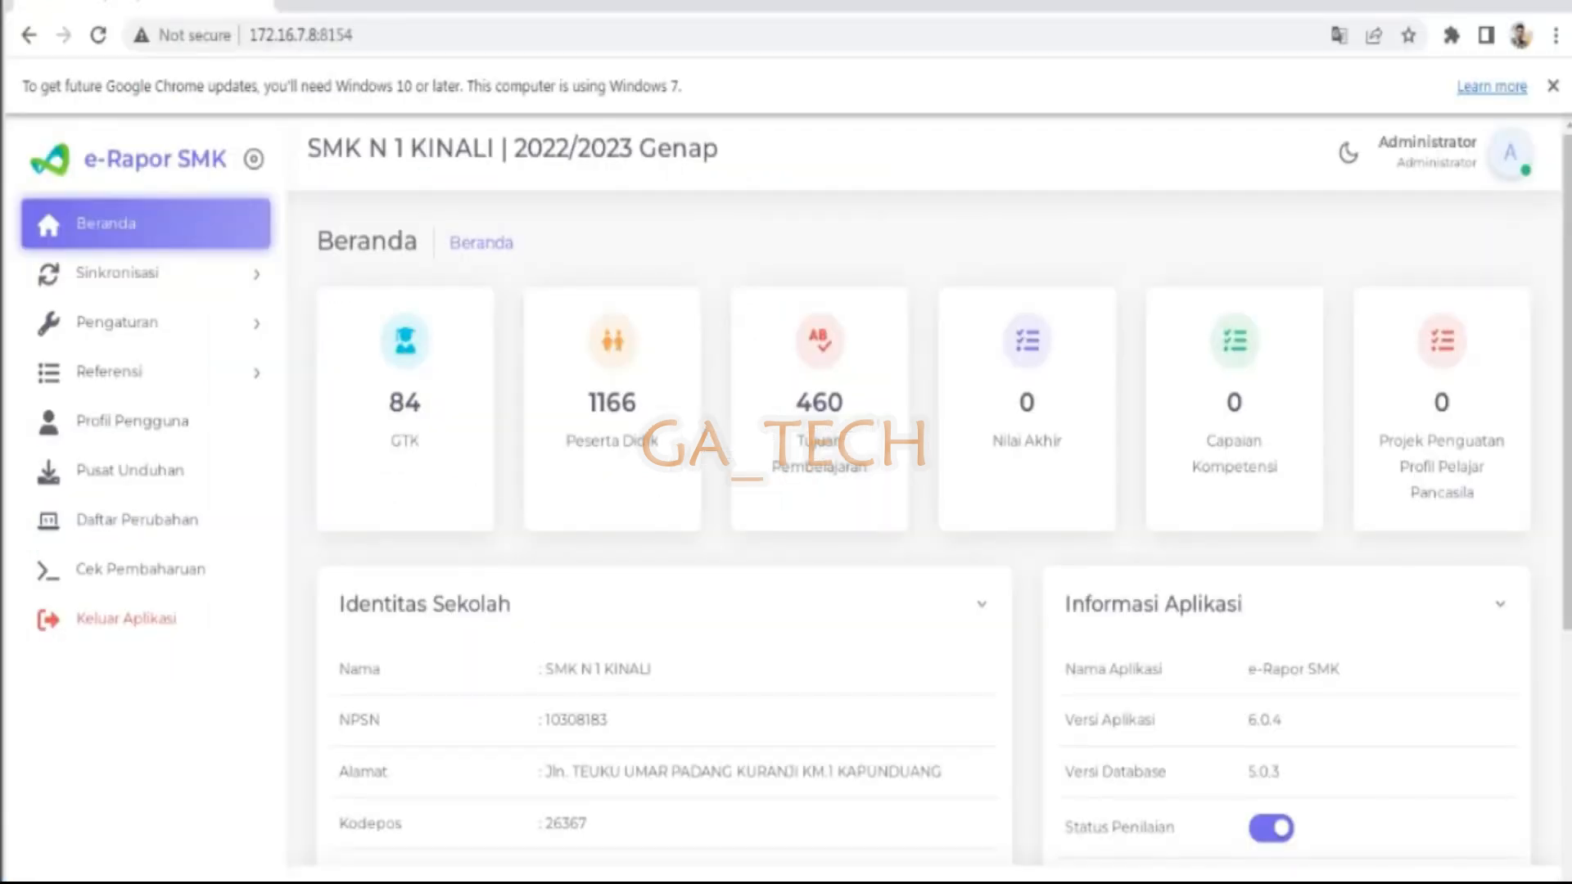
- Open the e-Rapor SMK site at 172.16.7.8:8154 in a new Chrome tab
left_click(299, 4)
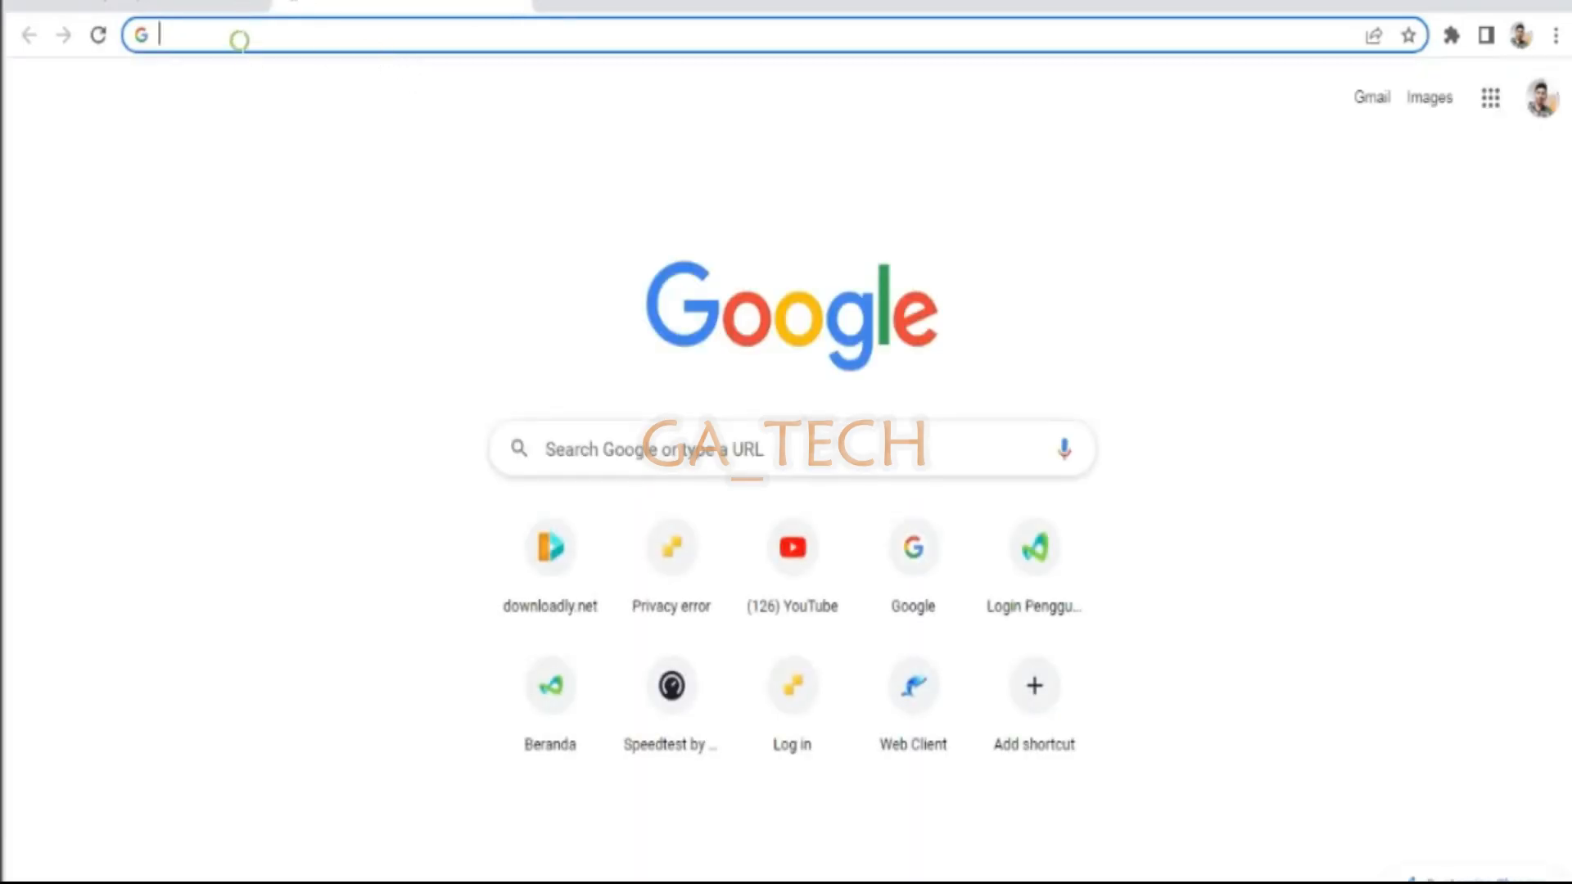
left_click(238, 37)
type("172")
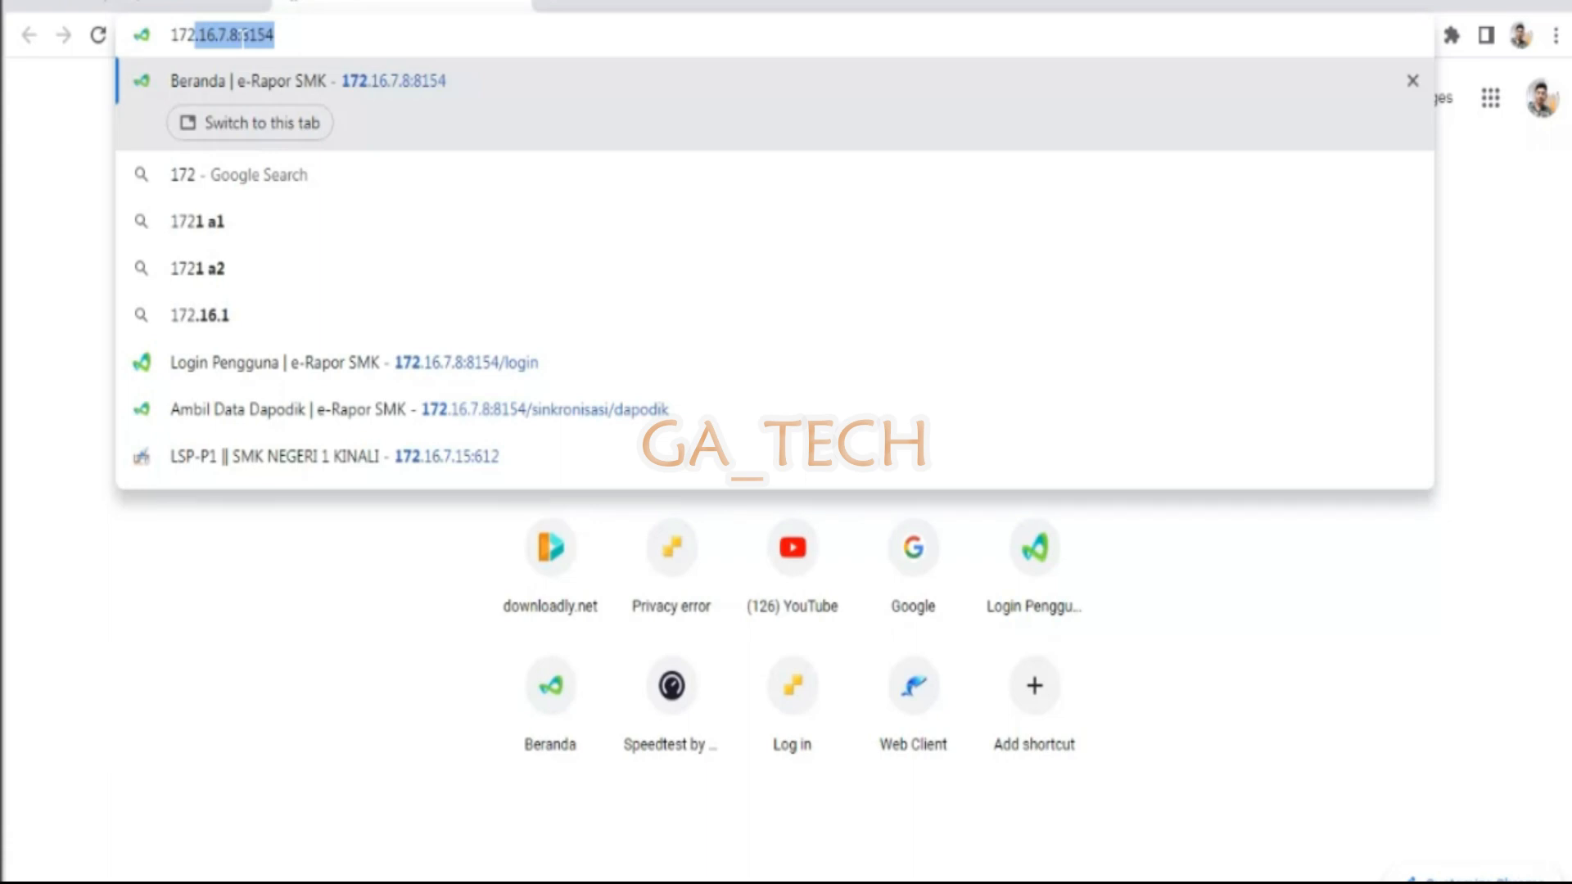
key("Return")
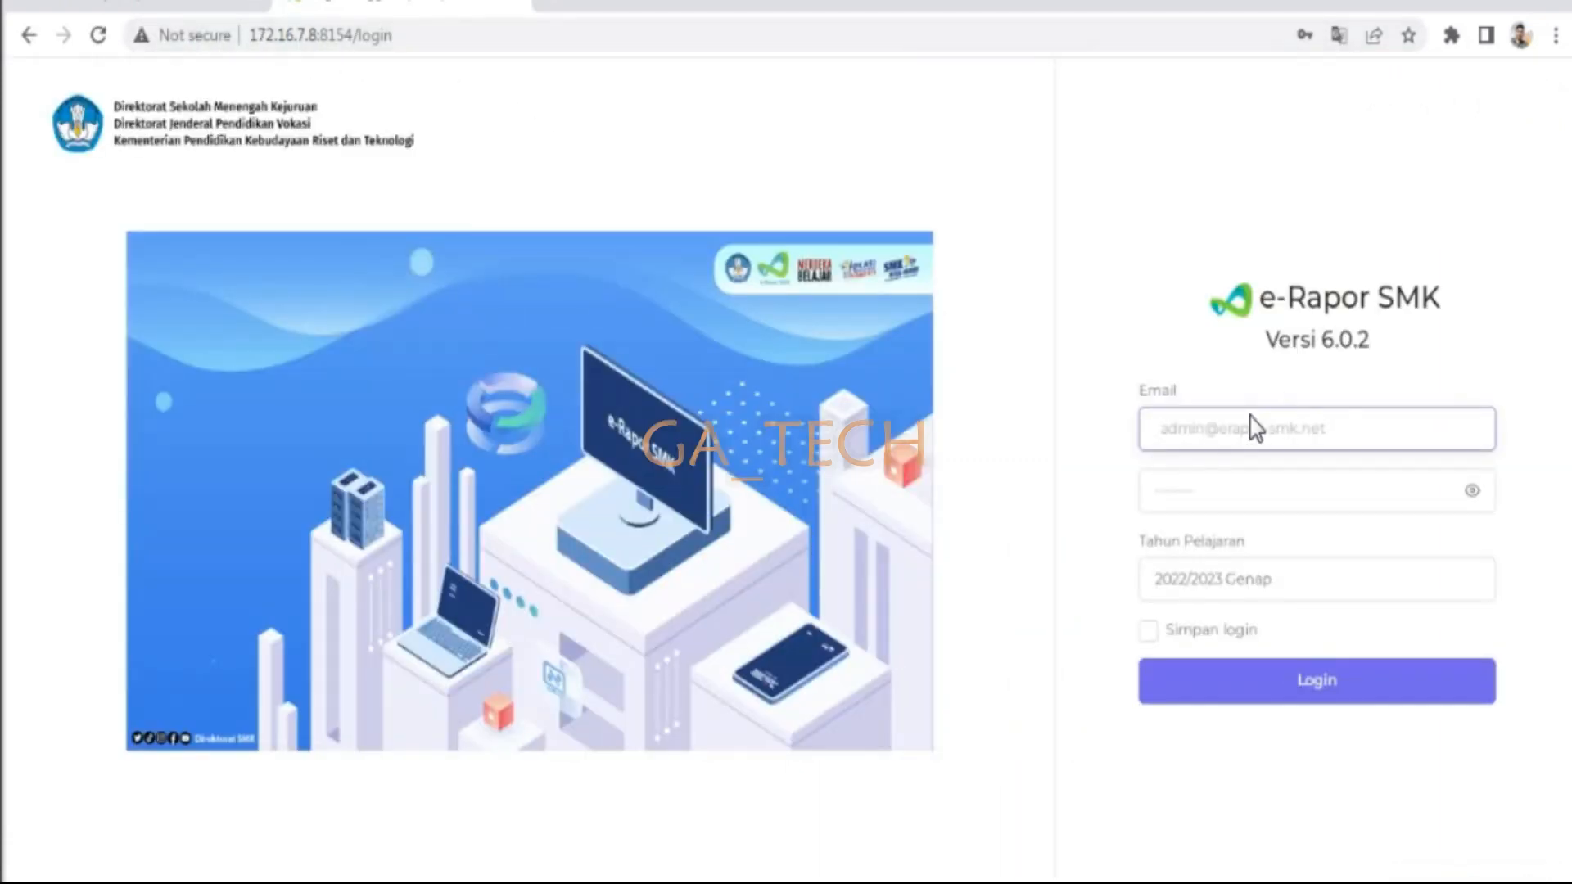
- Log in to e-Rapor SMK with the saved administrator e-mail and account password
left_click(1253, 428)
left_click(1307, 510)
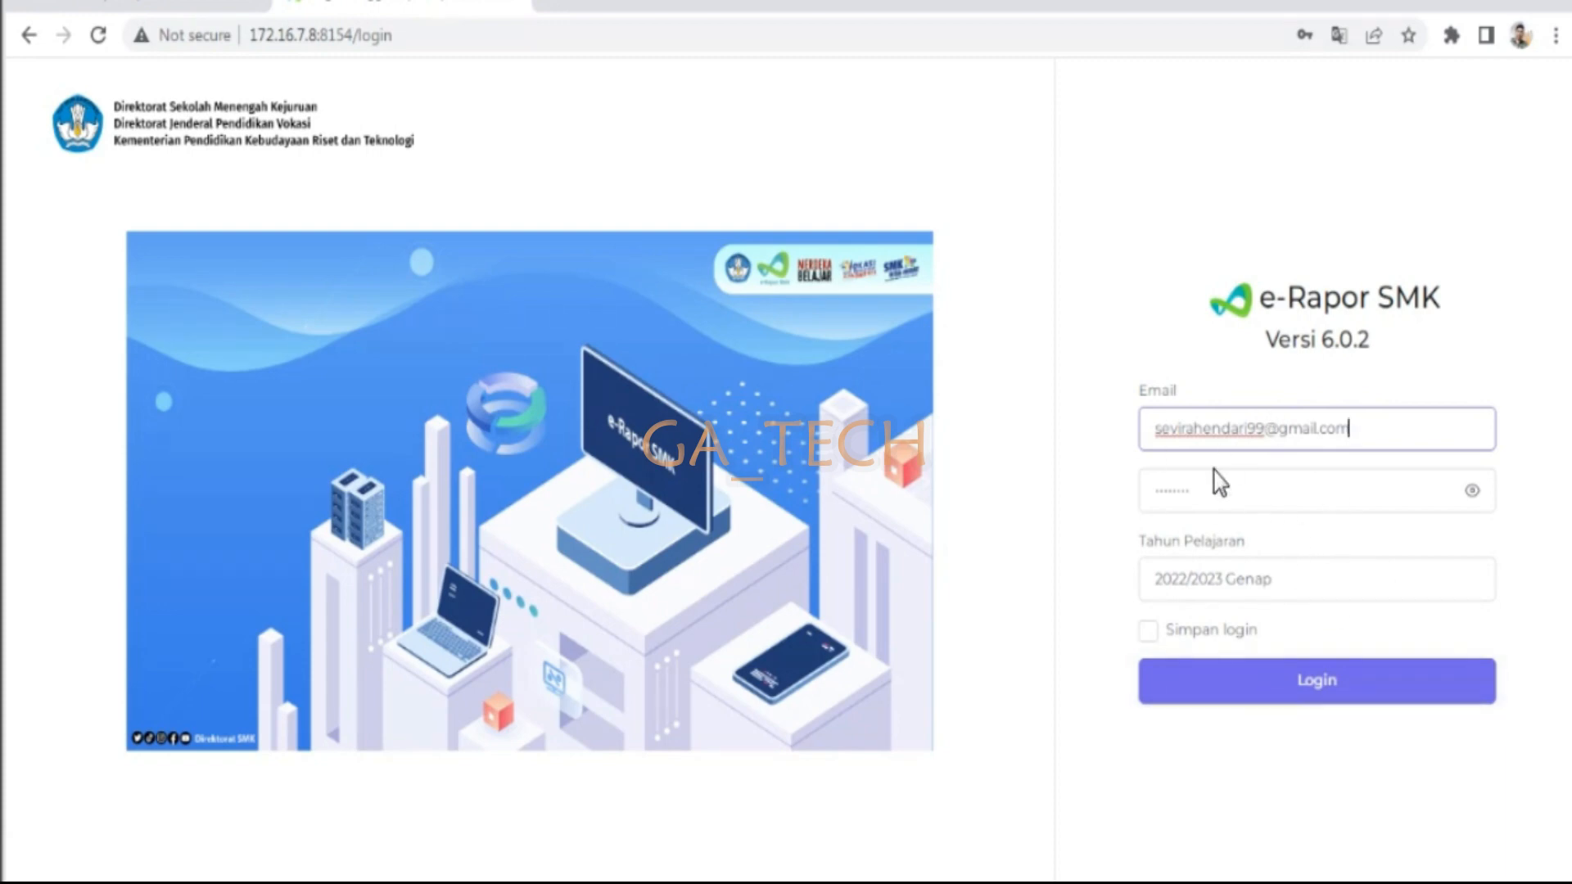
left_click(1235, 676)
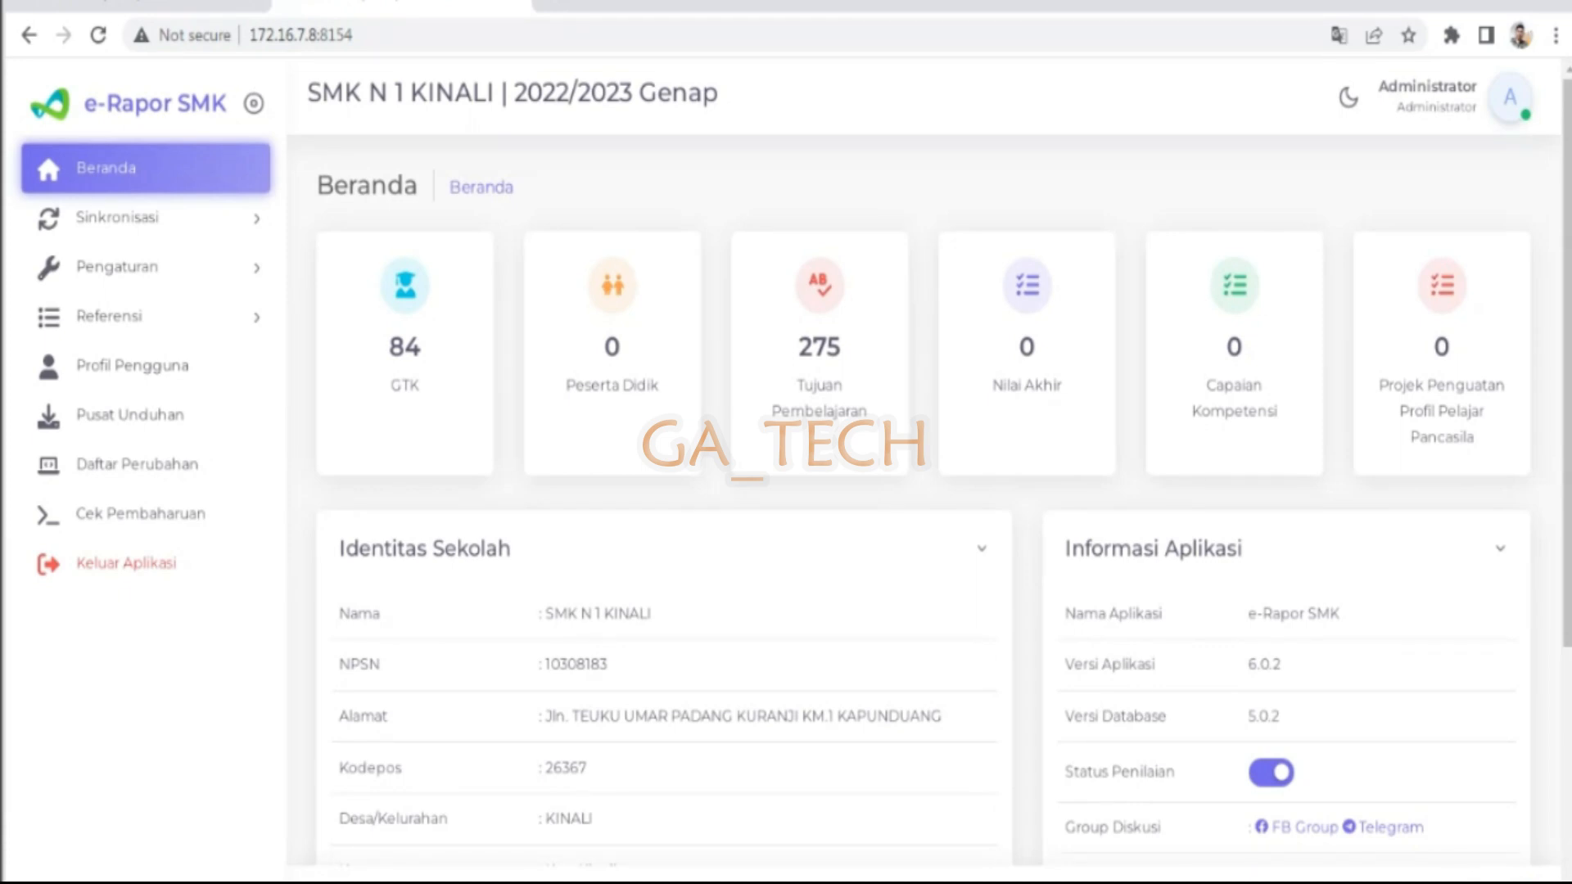
- Examine the school identity, data counts and application and database versions on the Beranda page
scroll(1455, 456, "down", 3)
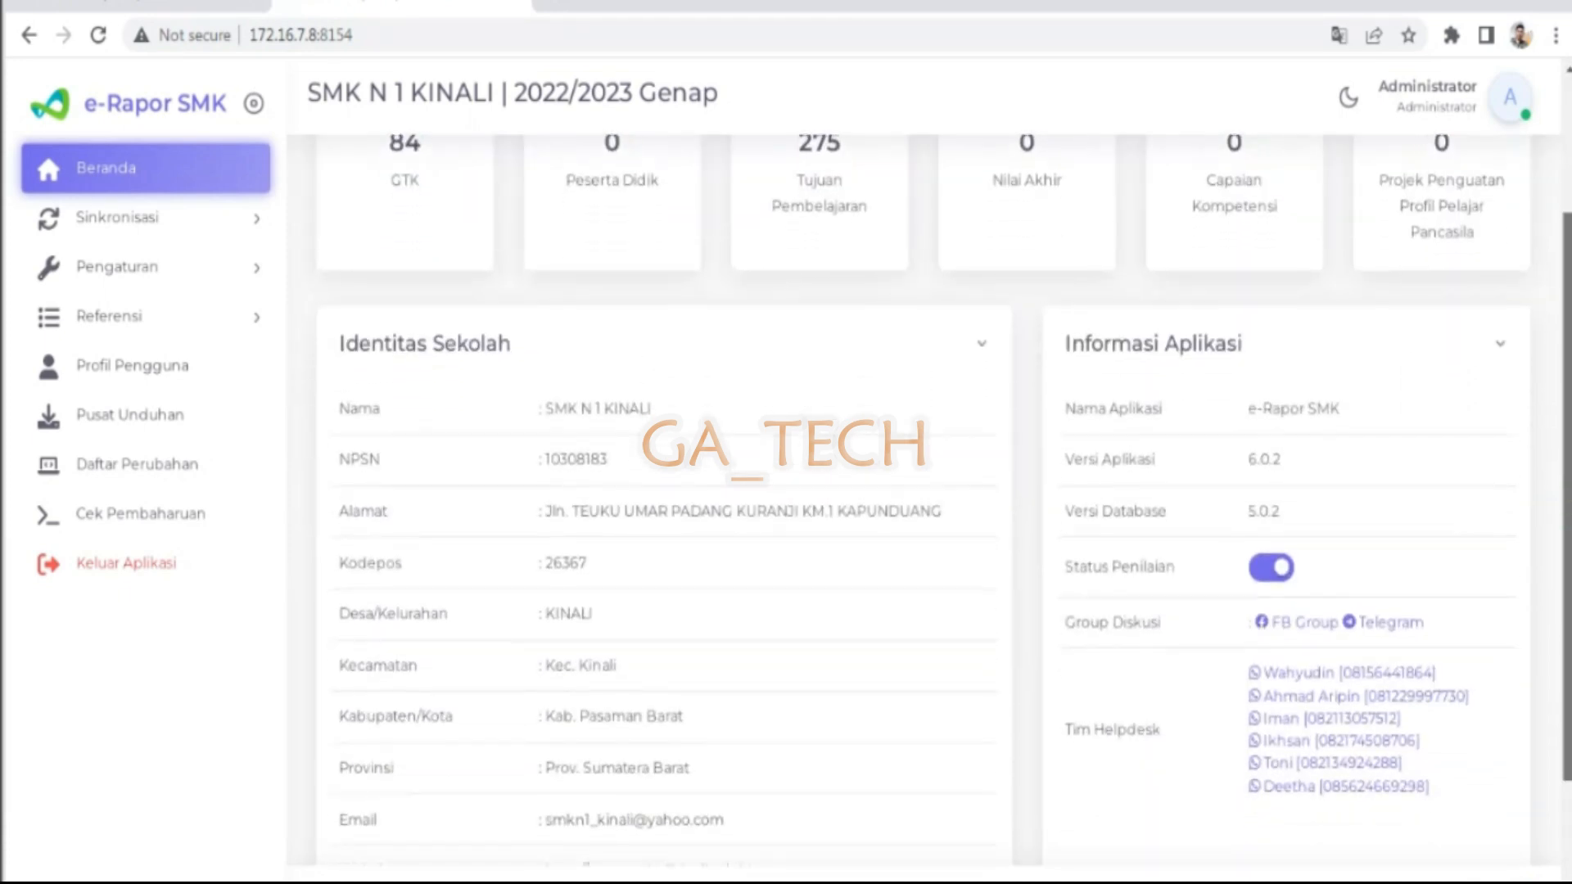
scroll(1456, 456, "up", 3)
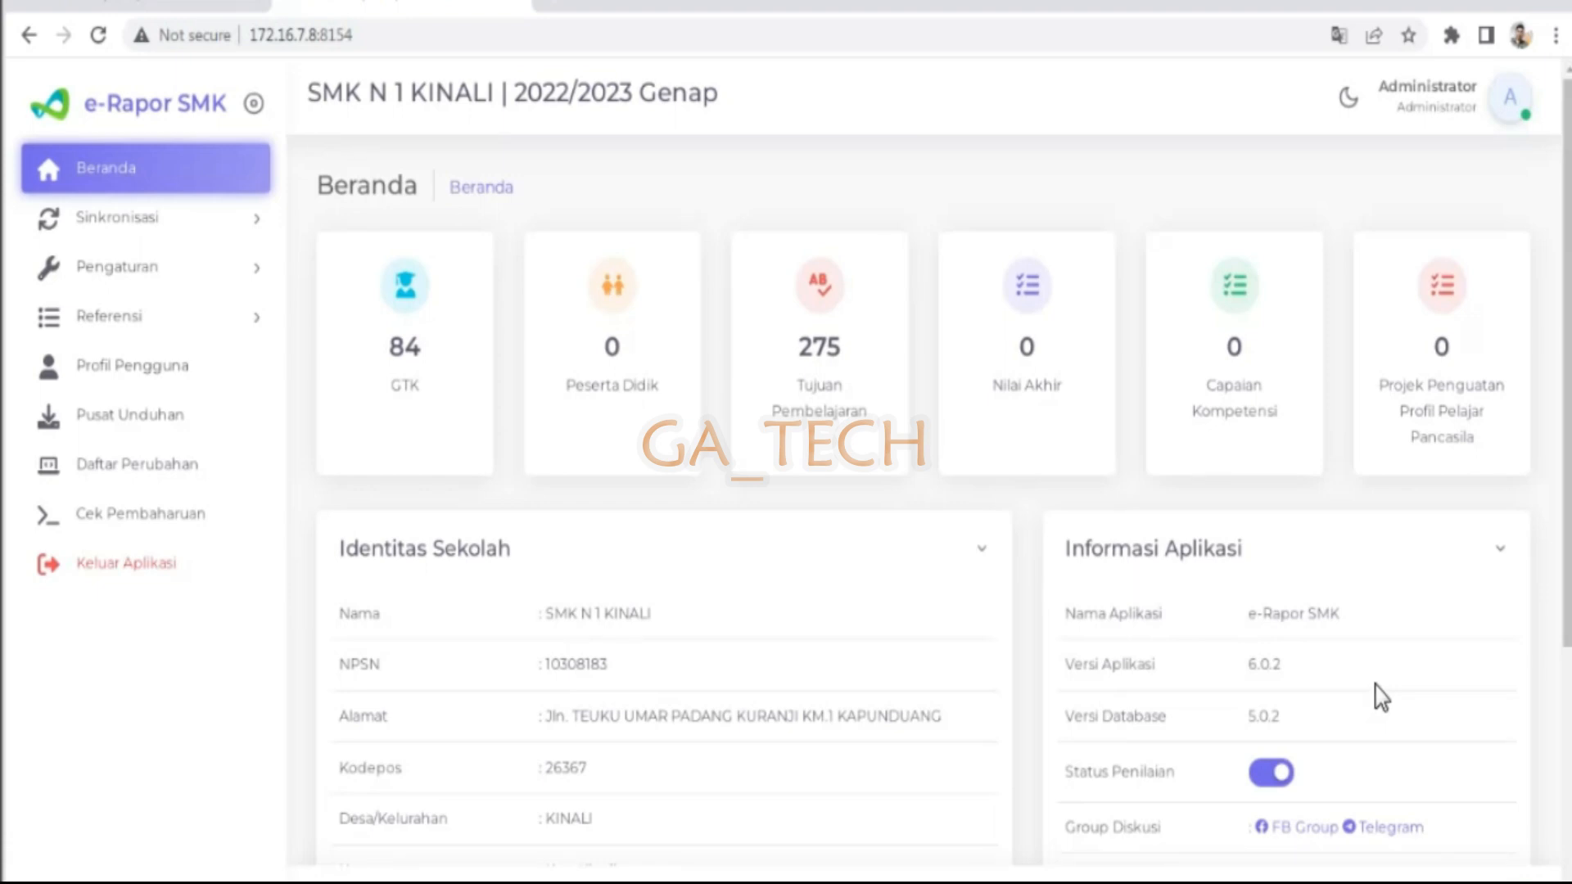
left_click_drag(1567, 446, 1555, 397)
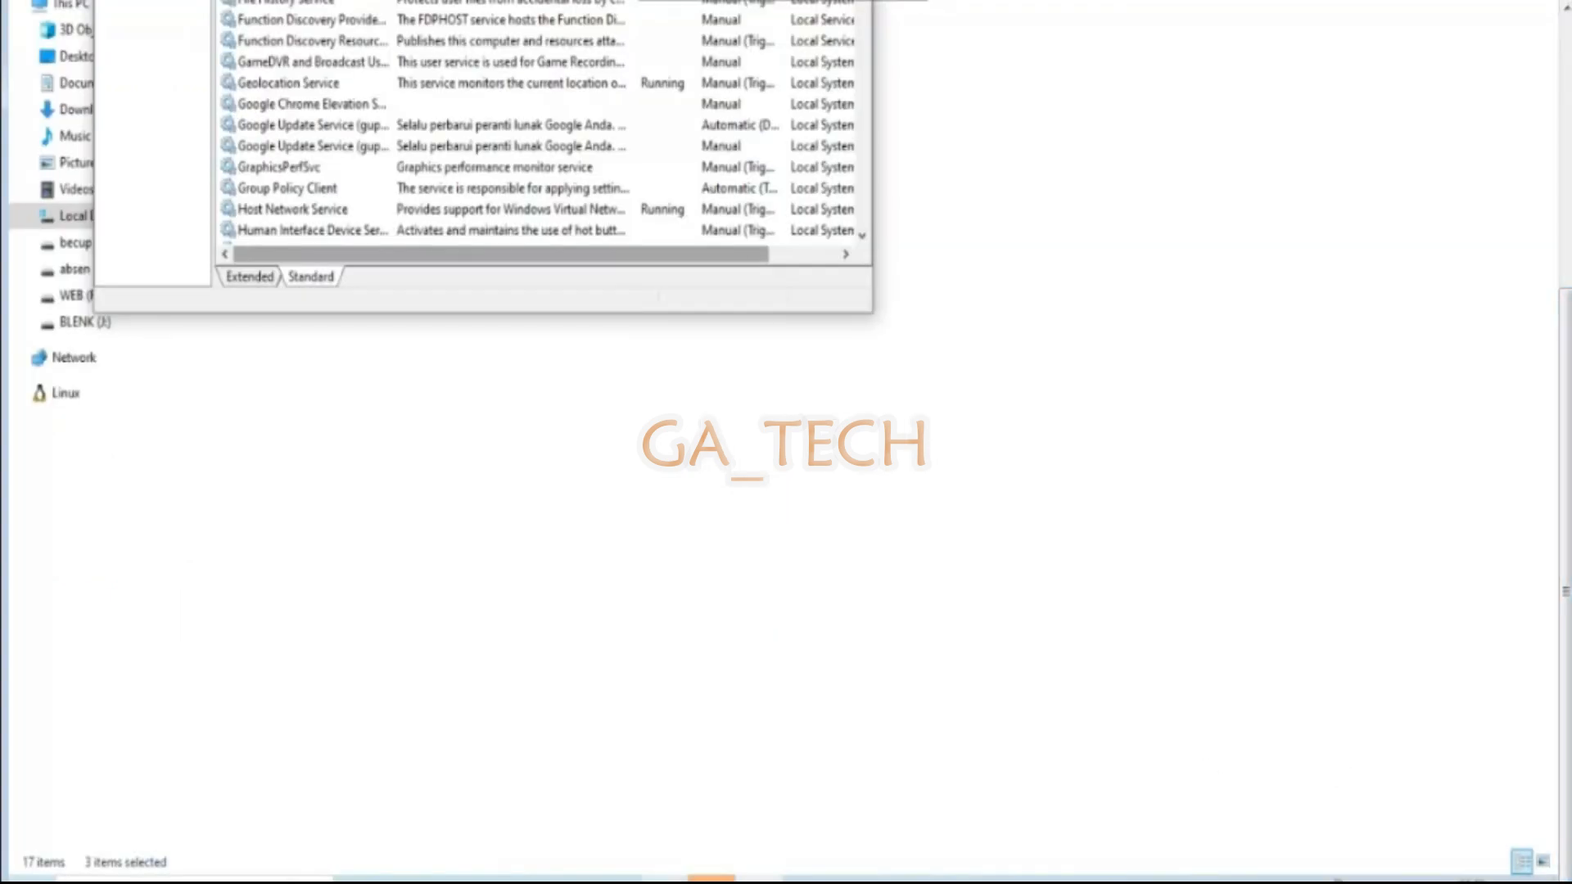
- Open the dataweb folder in C:\eRaporSMK in File Explorer and launch a command prompt from it
left_click(664, 879)
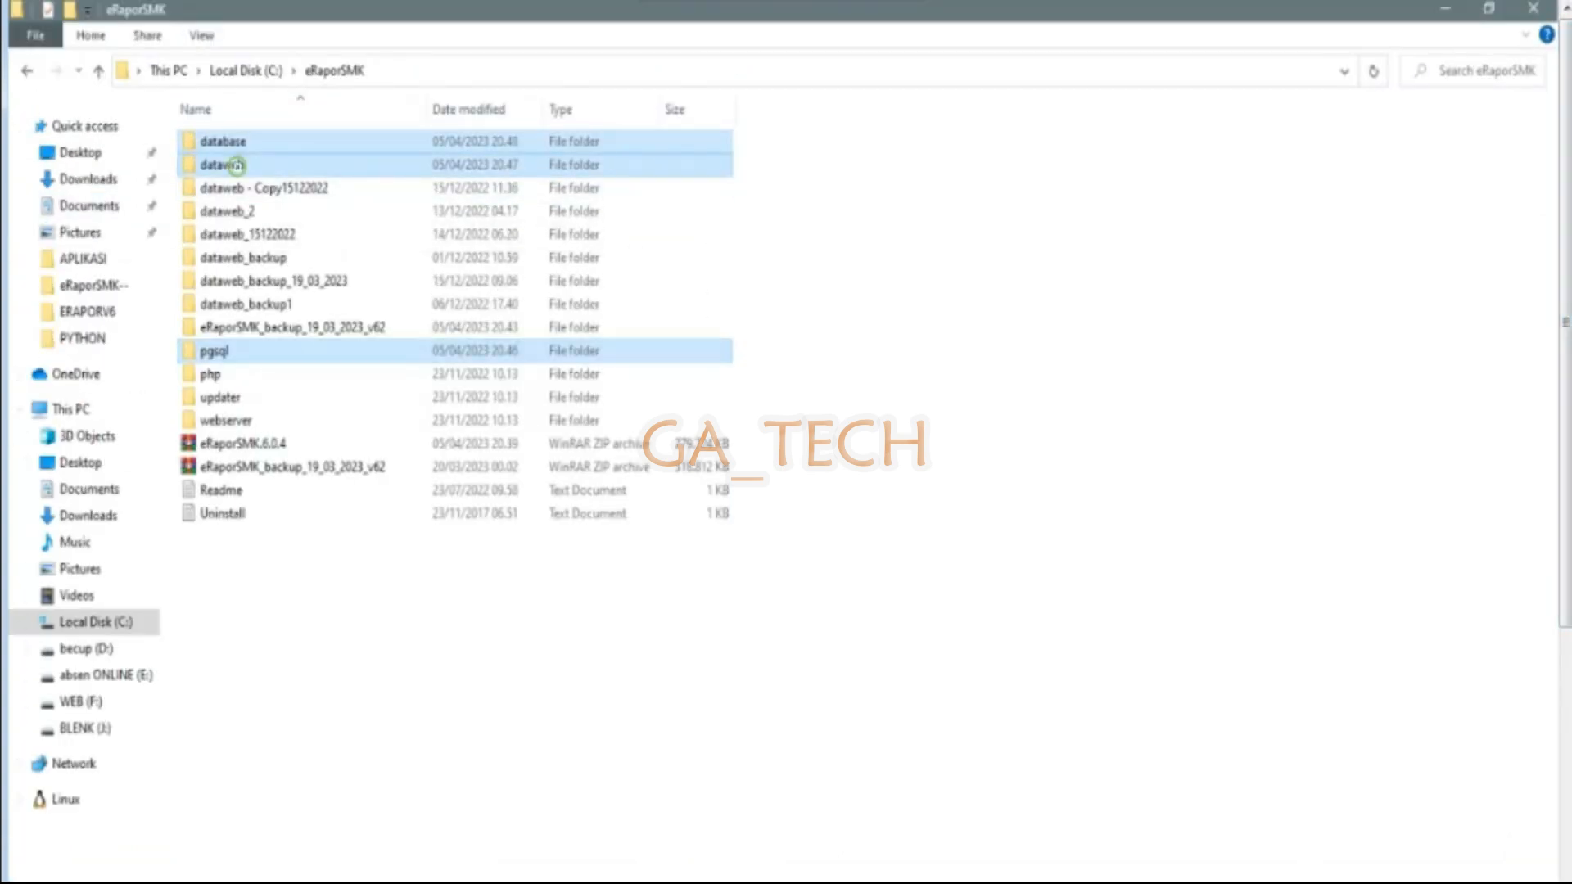
left_click(239, 165)
double_click(241, 165)
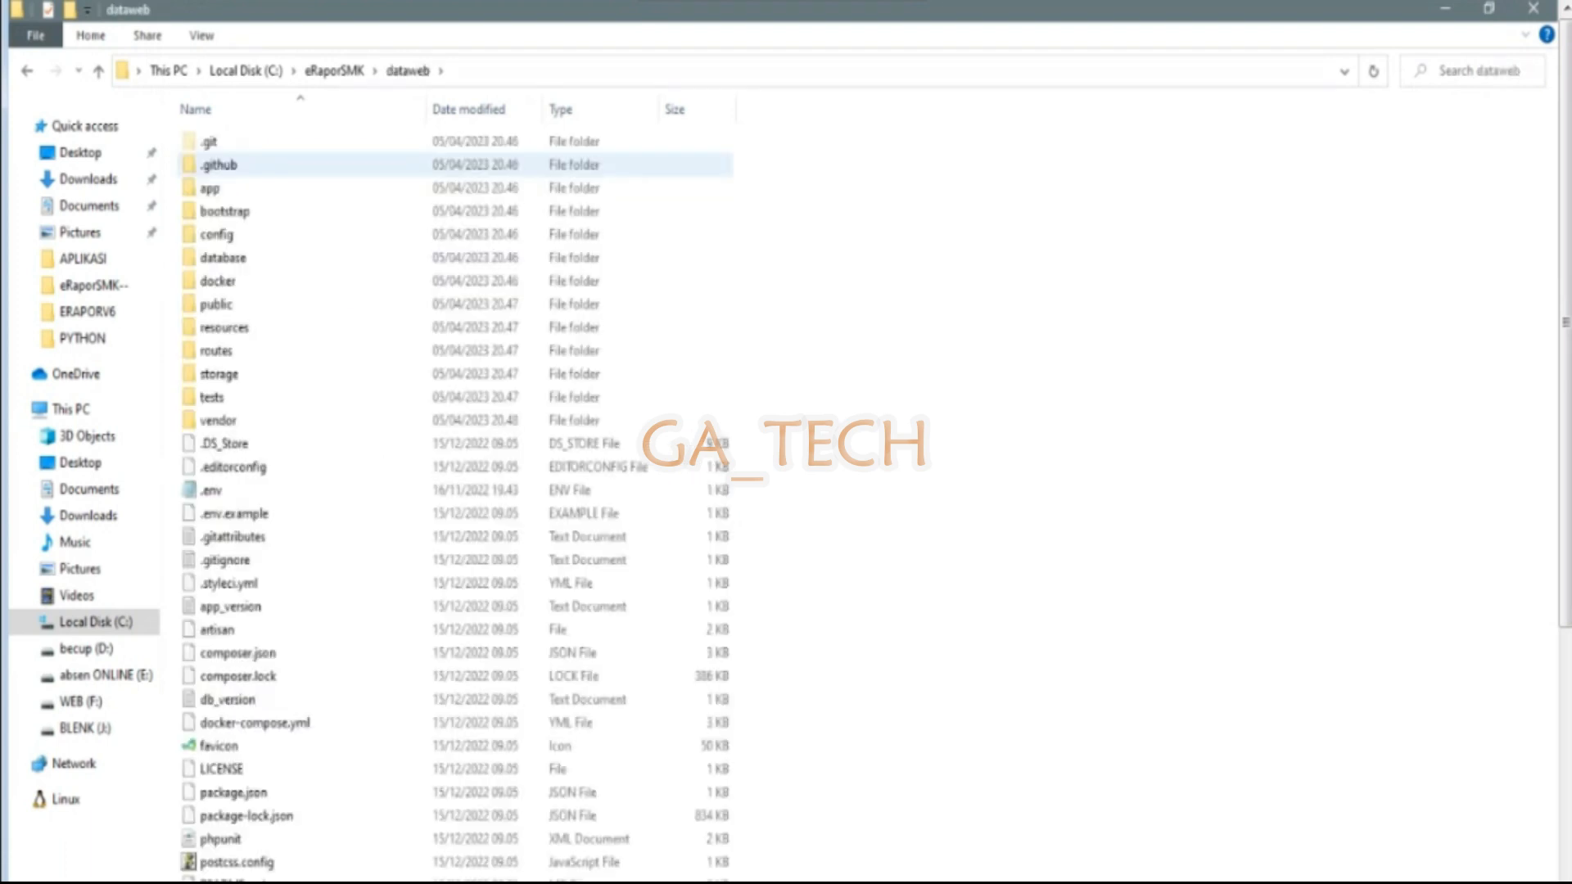
left_click(467, 69)
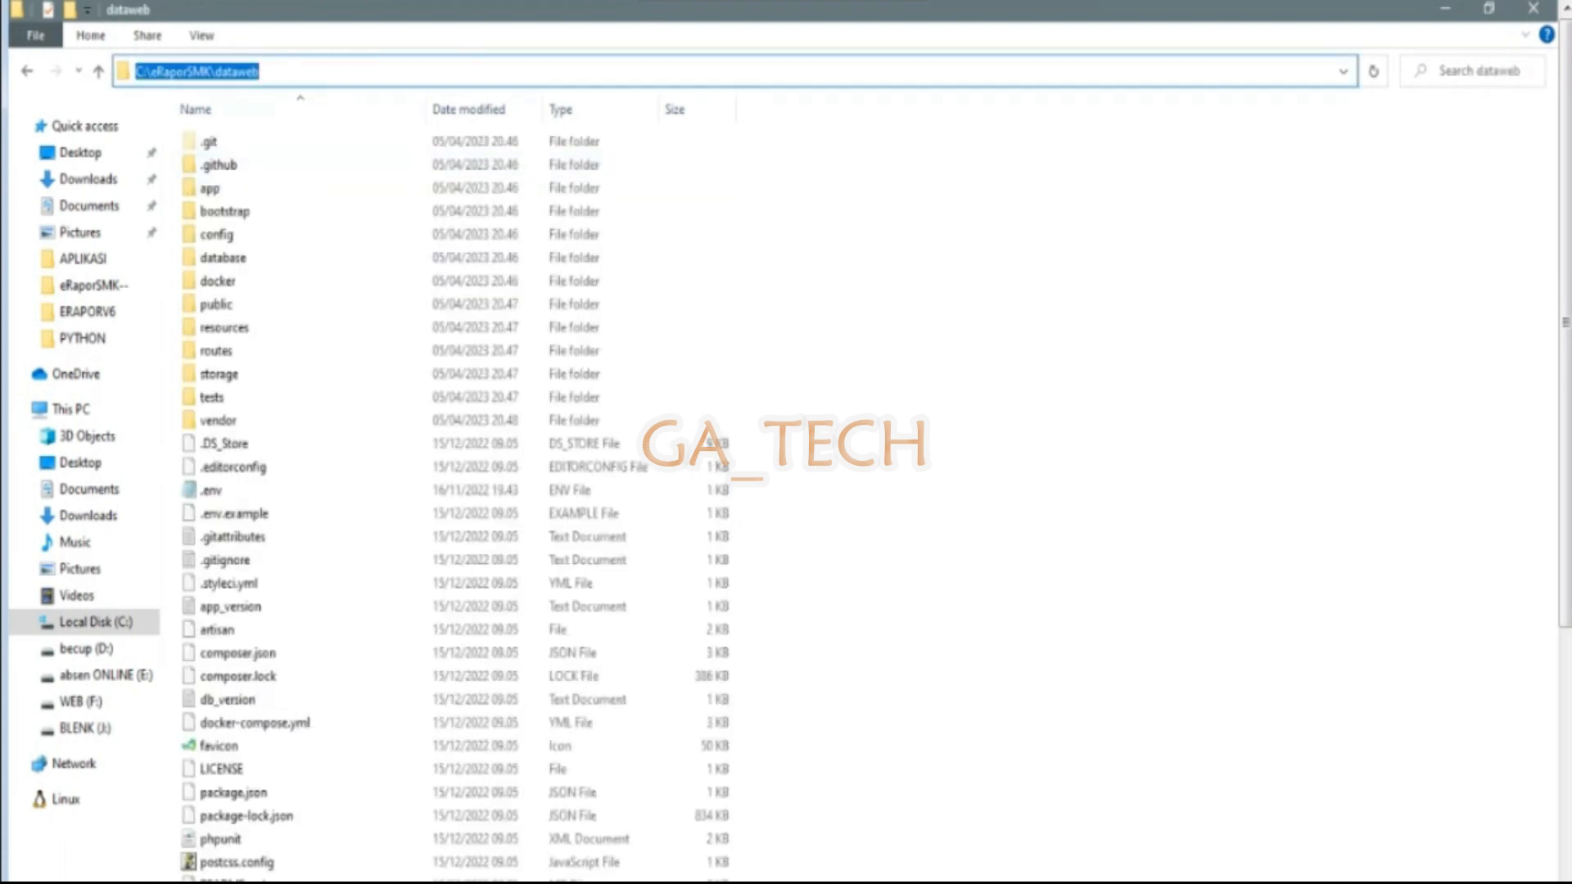
type("cmd")
key("Return")
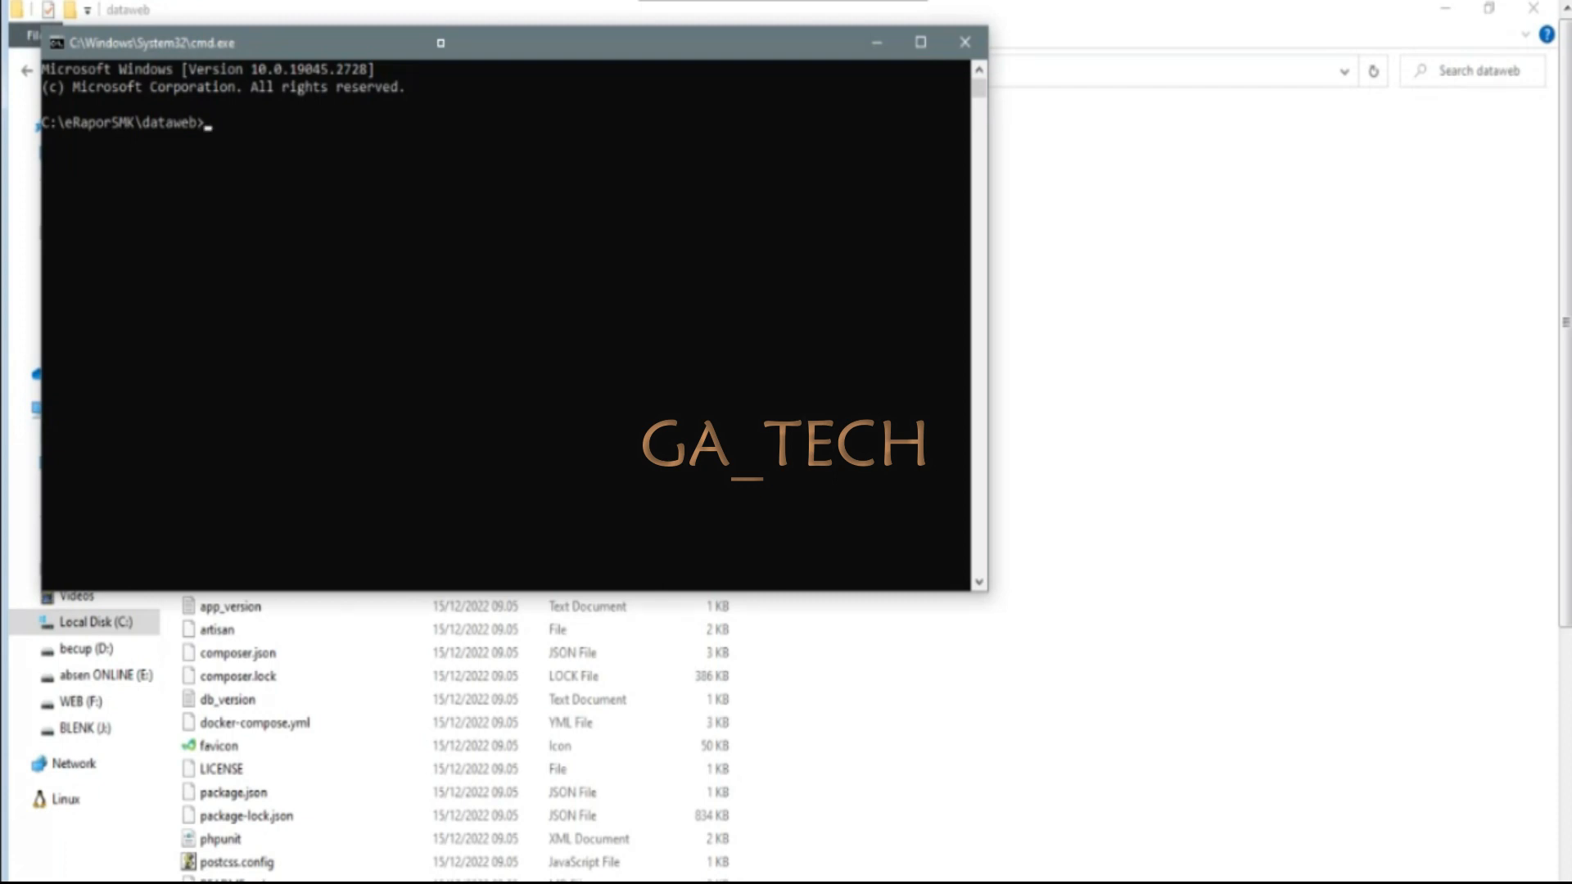
- Move the command prompt window and run git pull origin main in C:\eRaporSMK\dataweb
left_click_drag(441, 43, 466, 82)
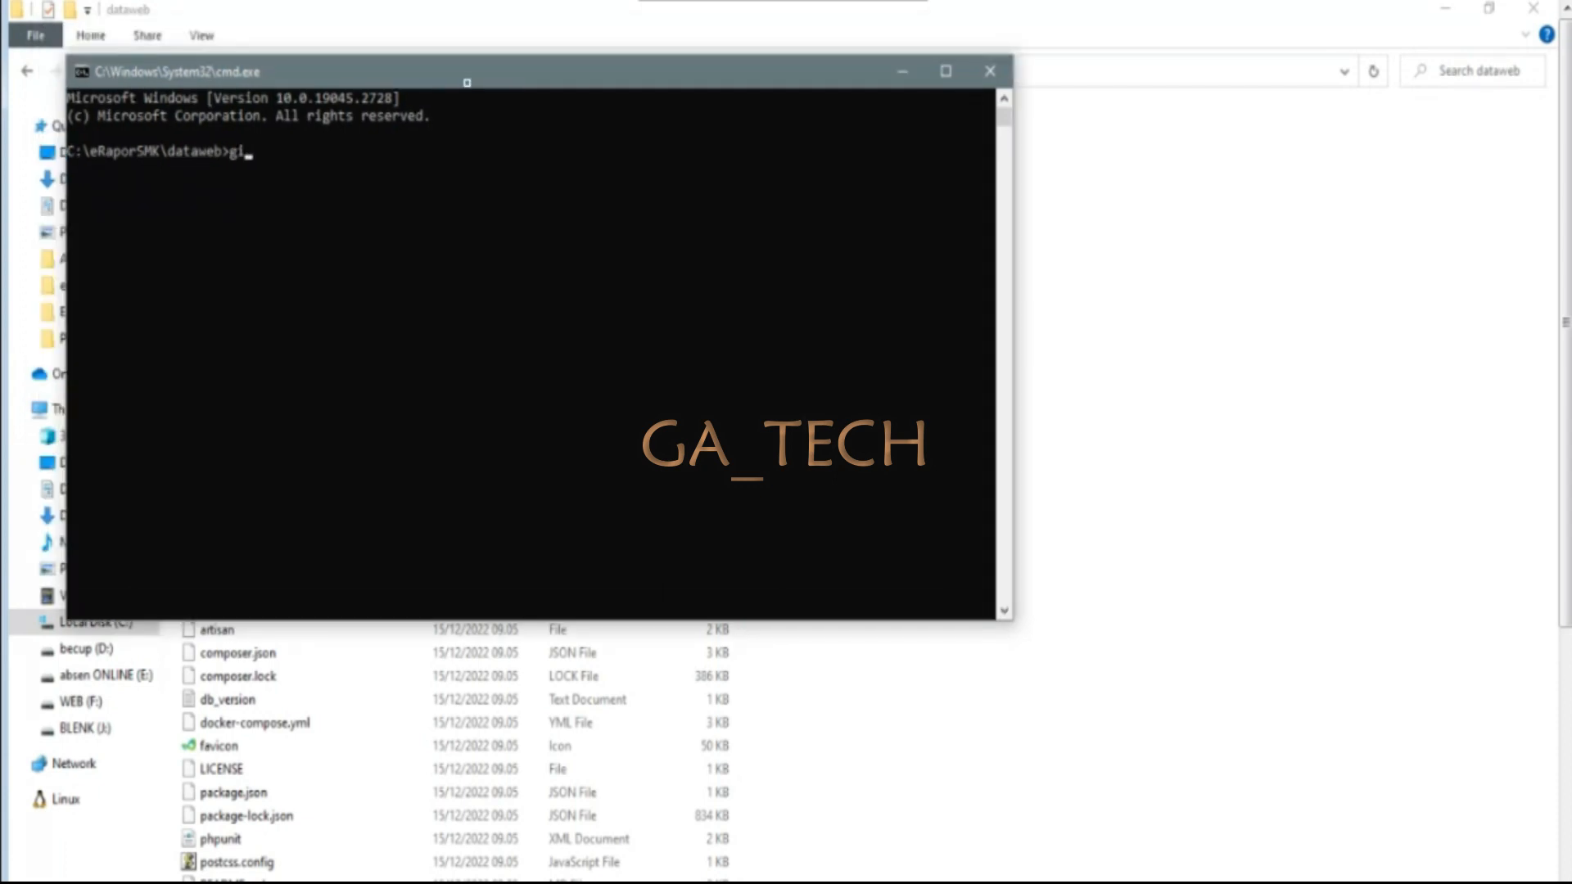
type("t pull origin mai")
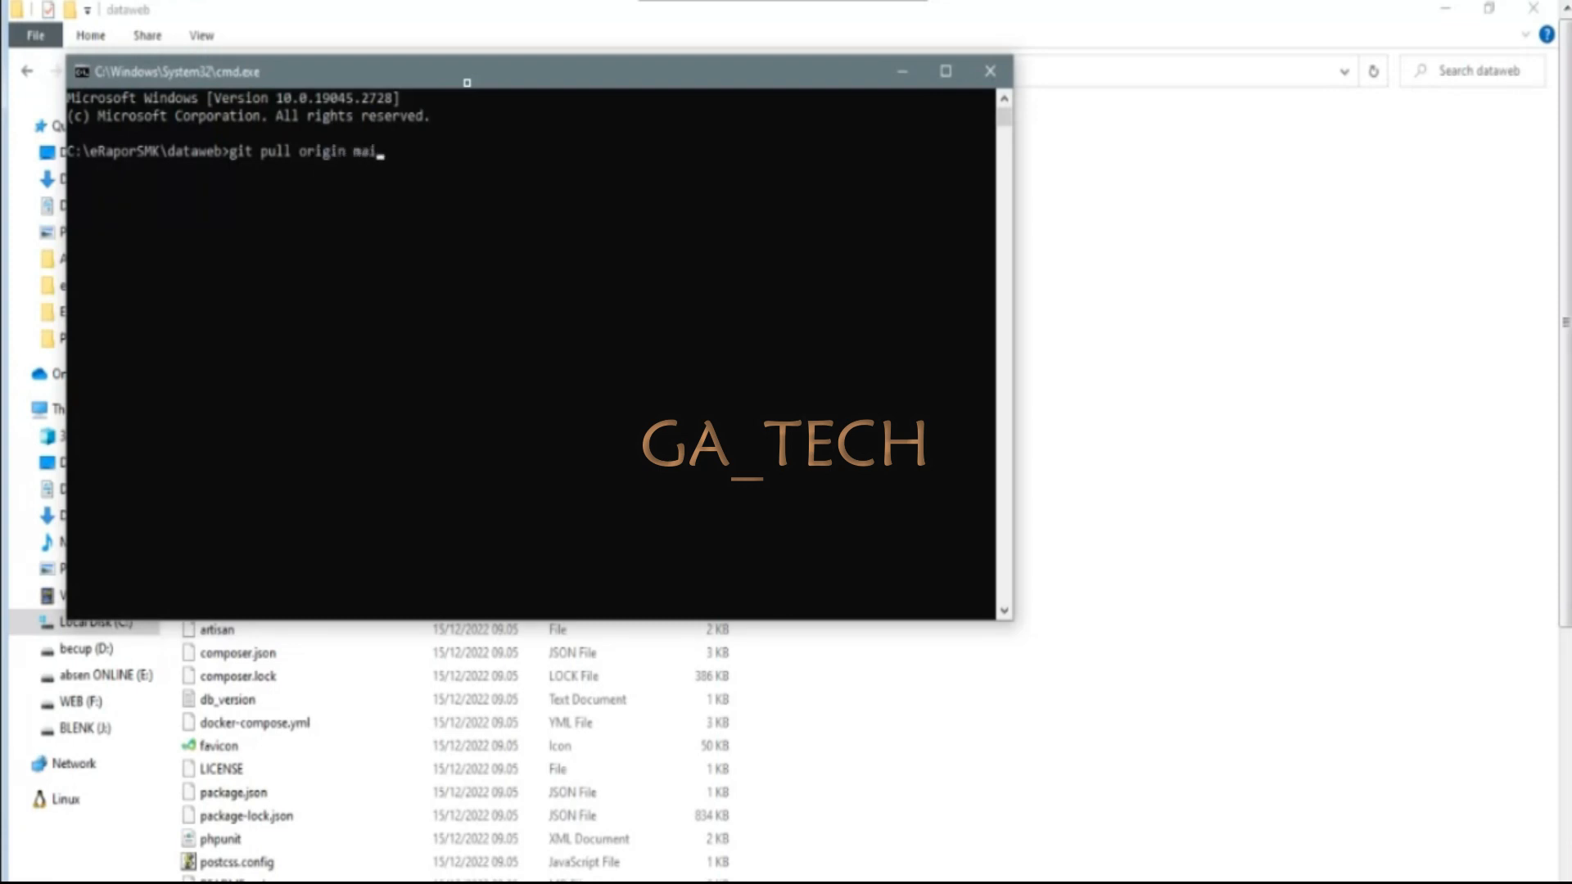
type("n")
key("Return")
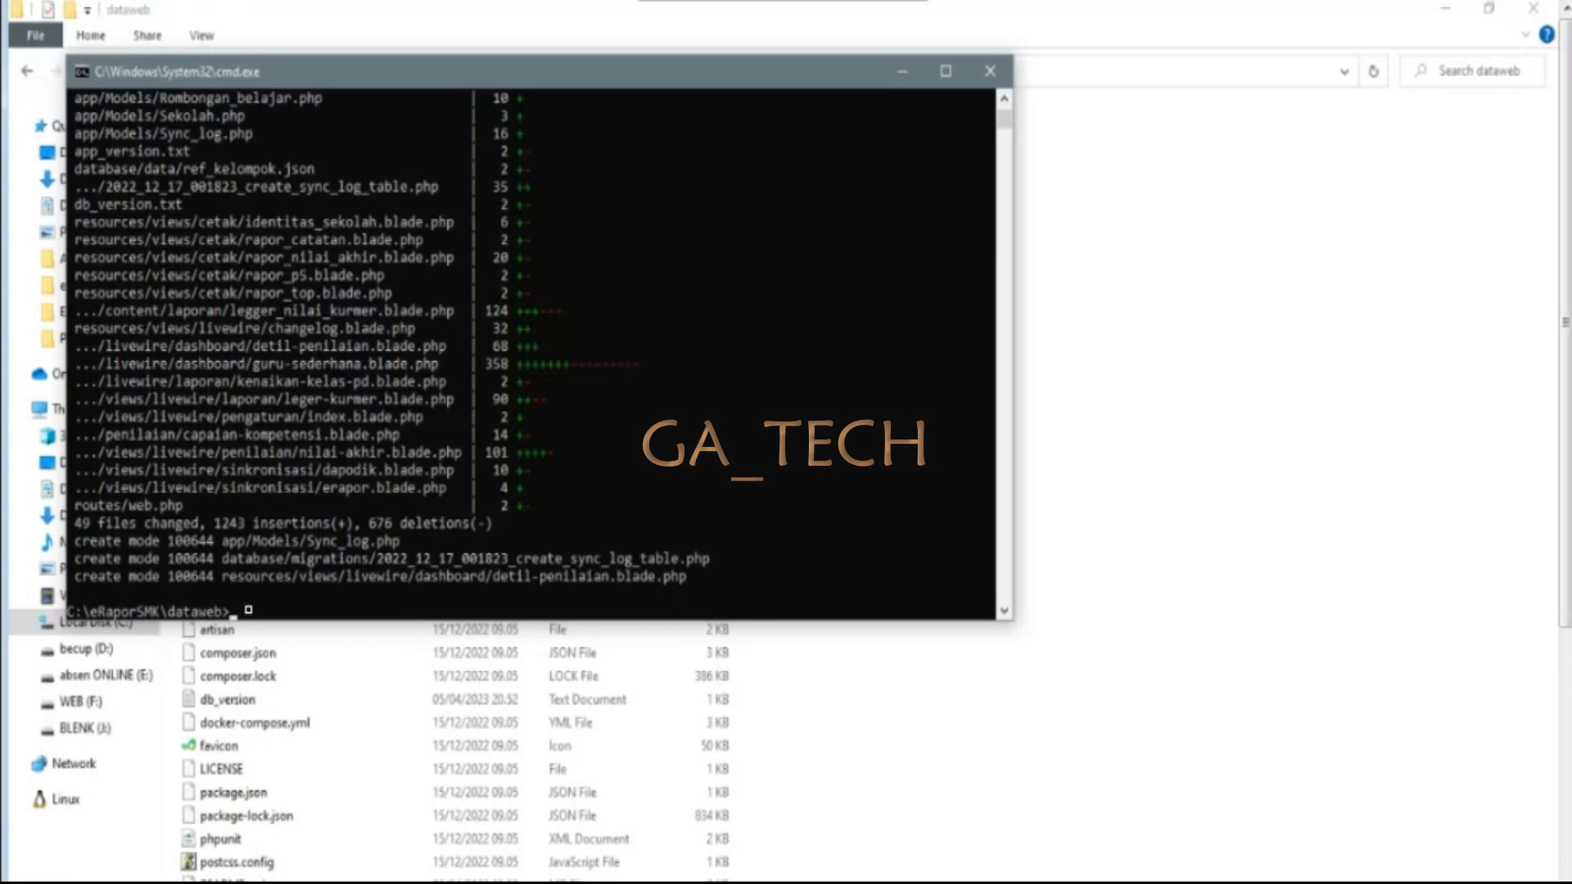
- Run php artisan erapor:update in the dataweb command prompt
type("hp artisan erapor")
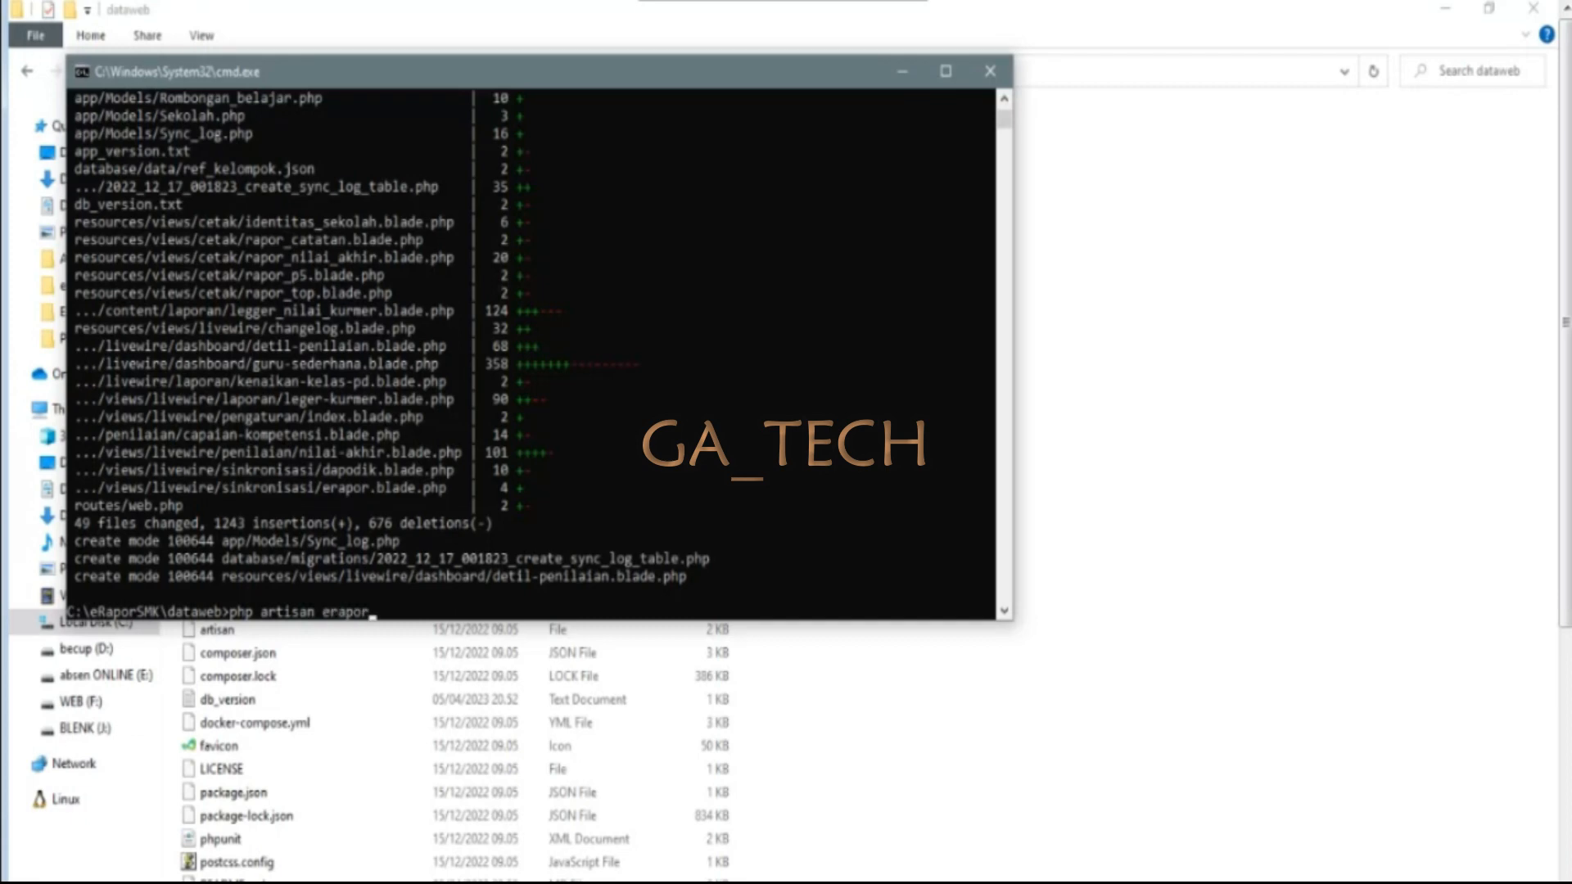
type(":update")
key("Return")
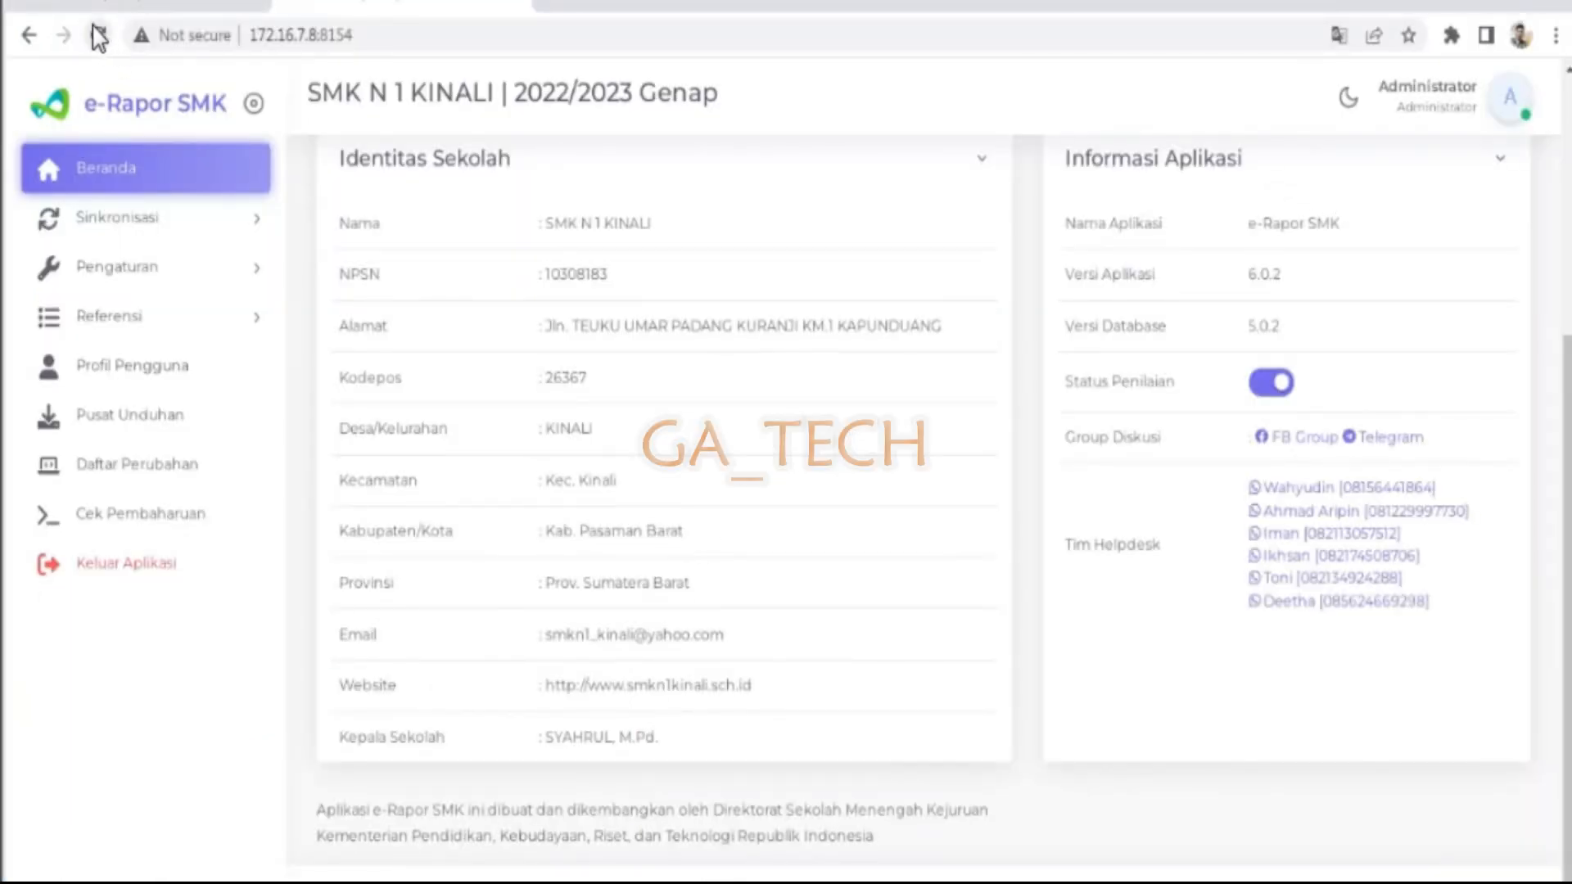
- Reload the e-Rapor SMK dashboard in Chrome and open the Dapodik page under Sinkronisasi
left_click(98, 35)
left_click(159, 219)
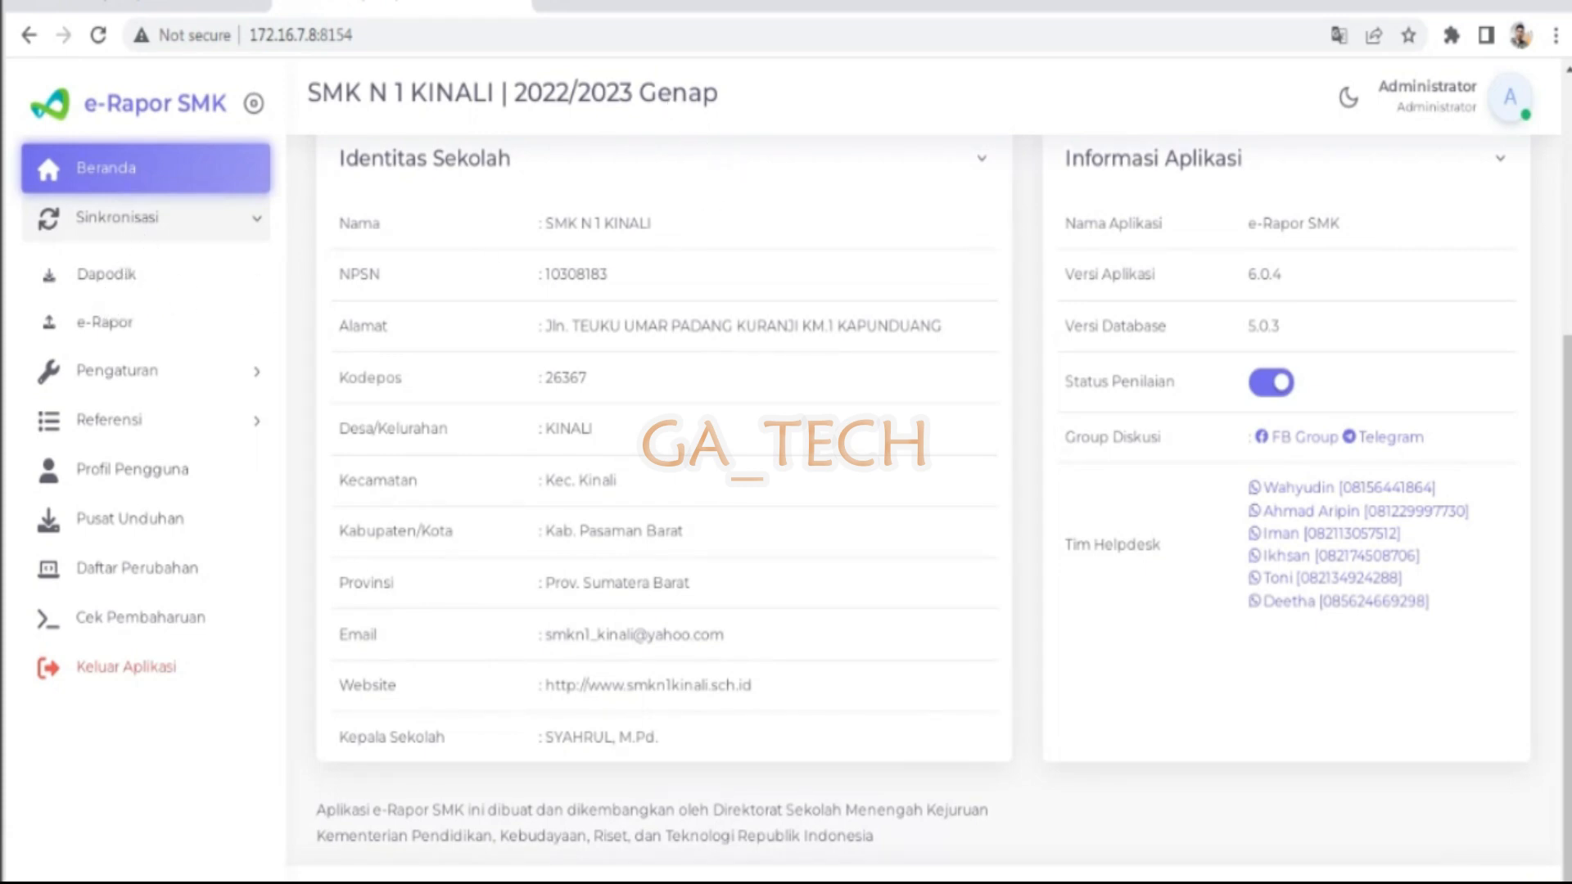
left_click_drag(514, 93, 578, 93)
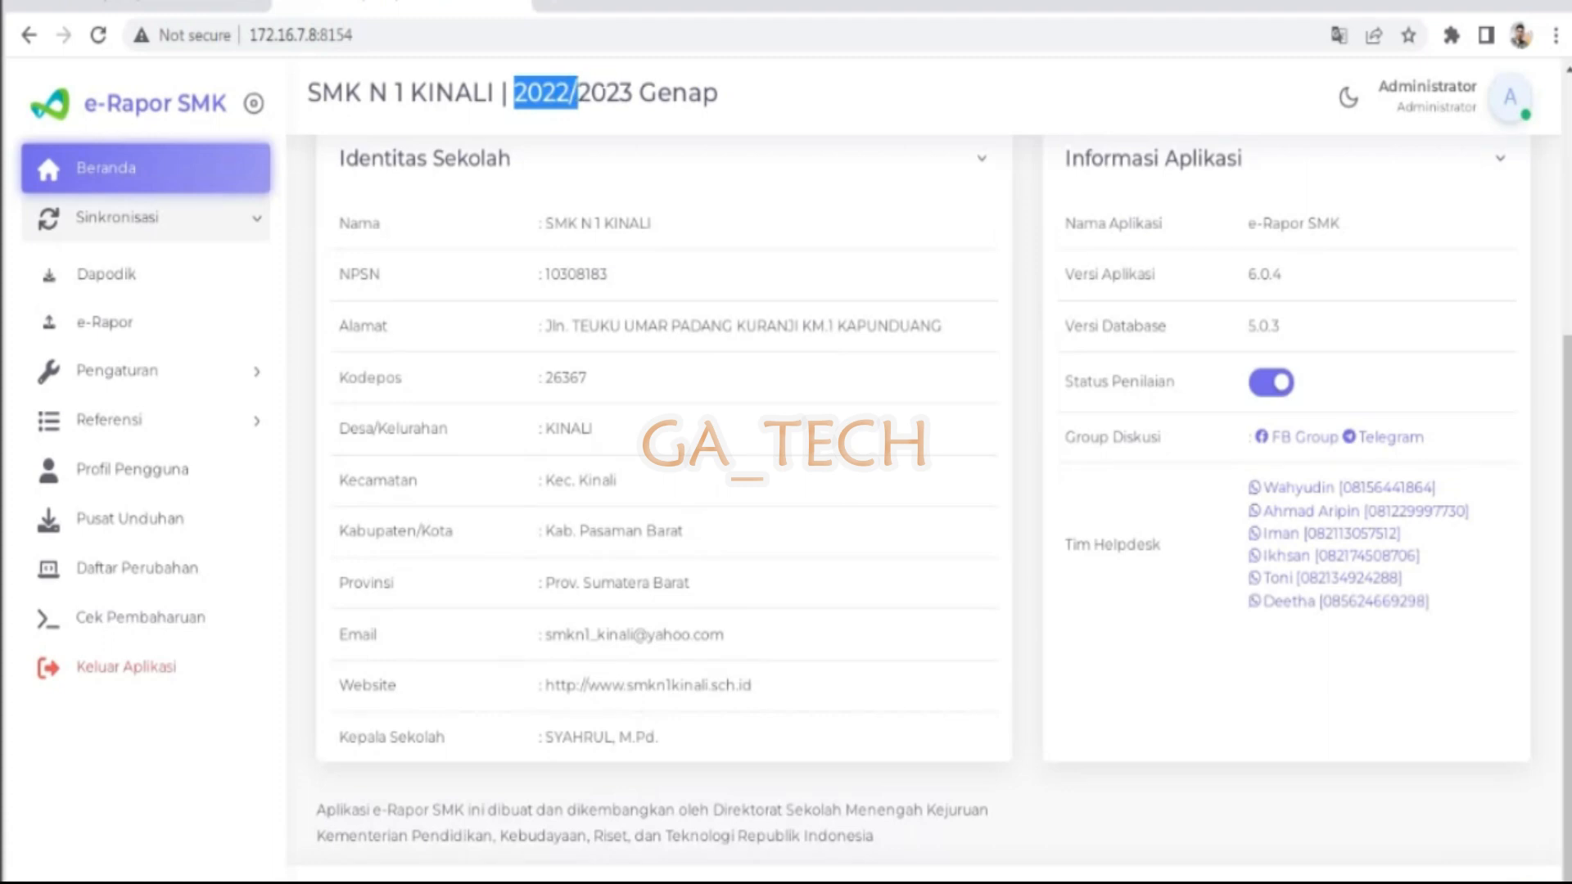
left_click(108, 282)
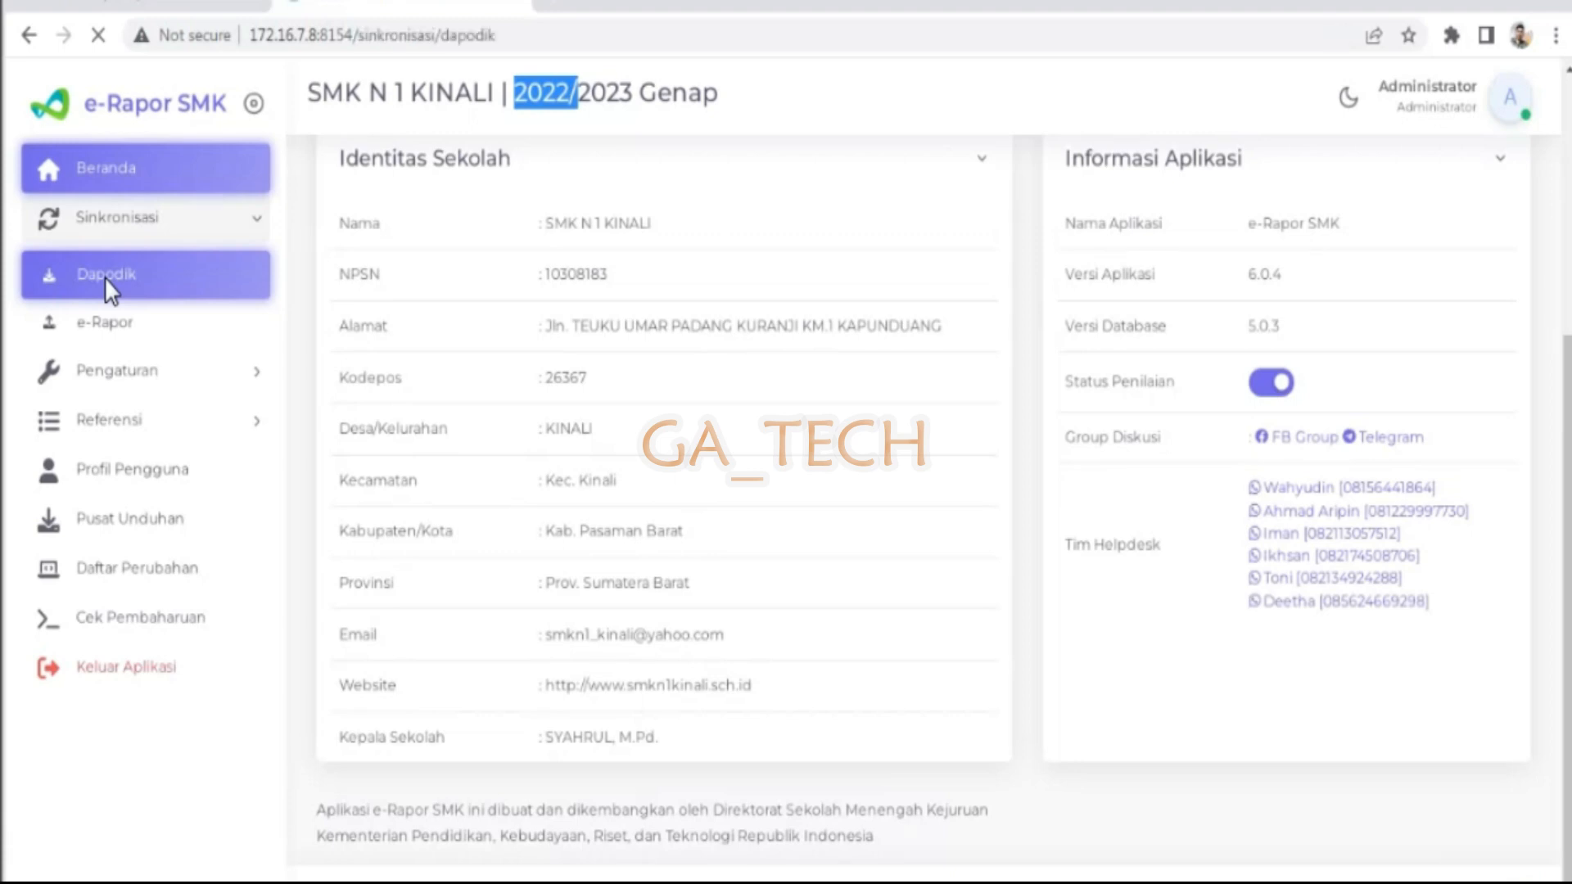
- Examine the Ambil Data Dapodik table, comparing the Dapodik, e-Rapor and synchronized data counts and each row's status
scroll(959, 500, "down", 5)
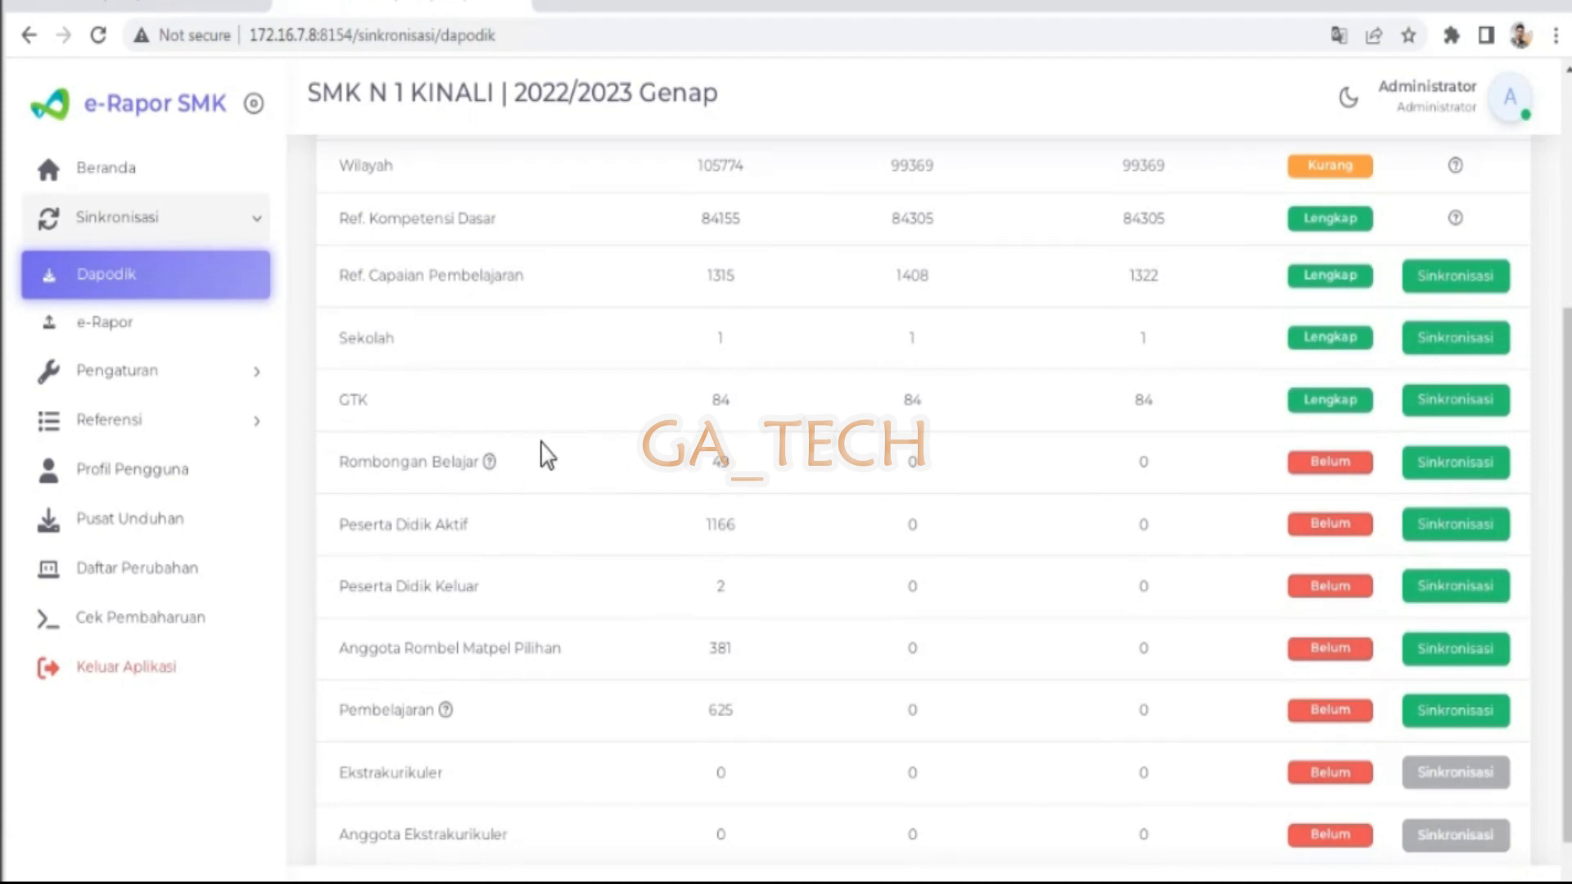
scroll(747, 275, "up", 5)
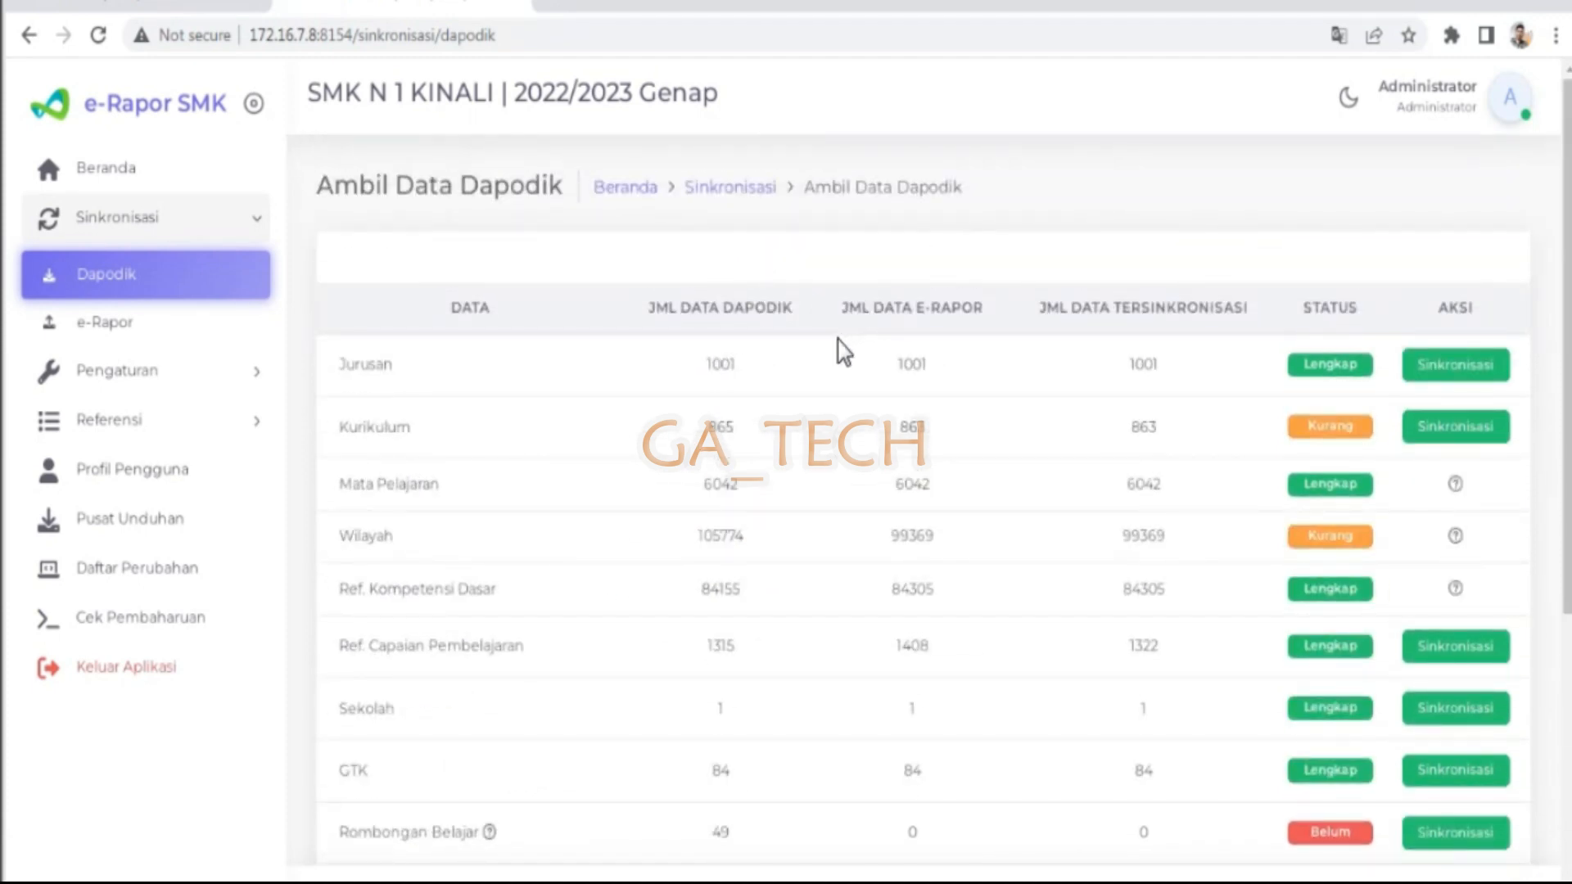
scroll(747, 453, "down", 5)
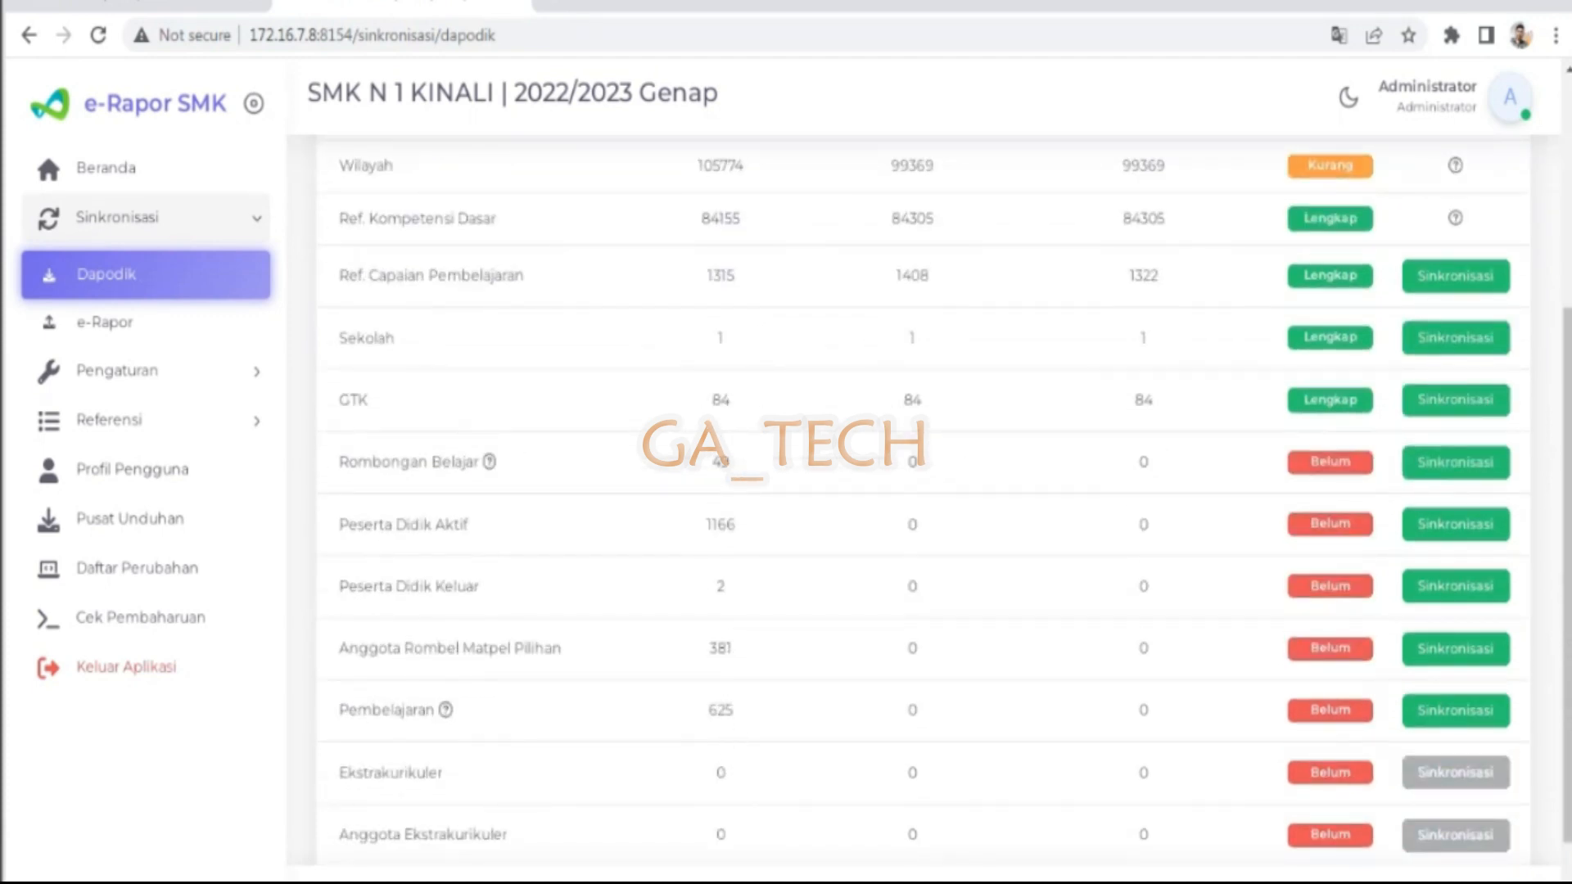
scroll(751, 485, "up", 5)
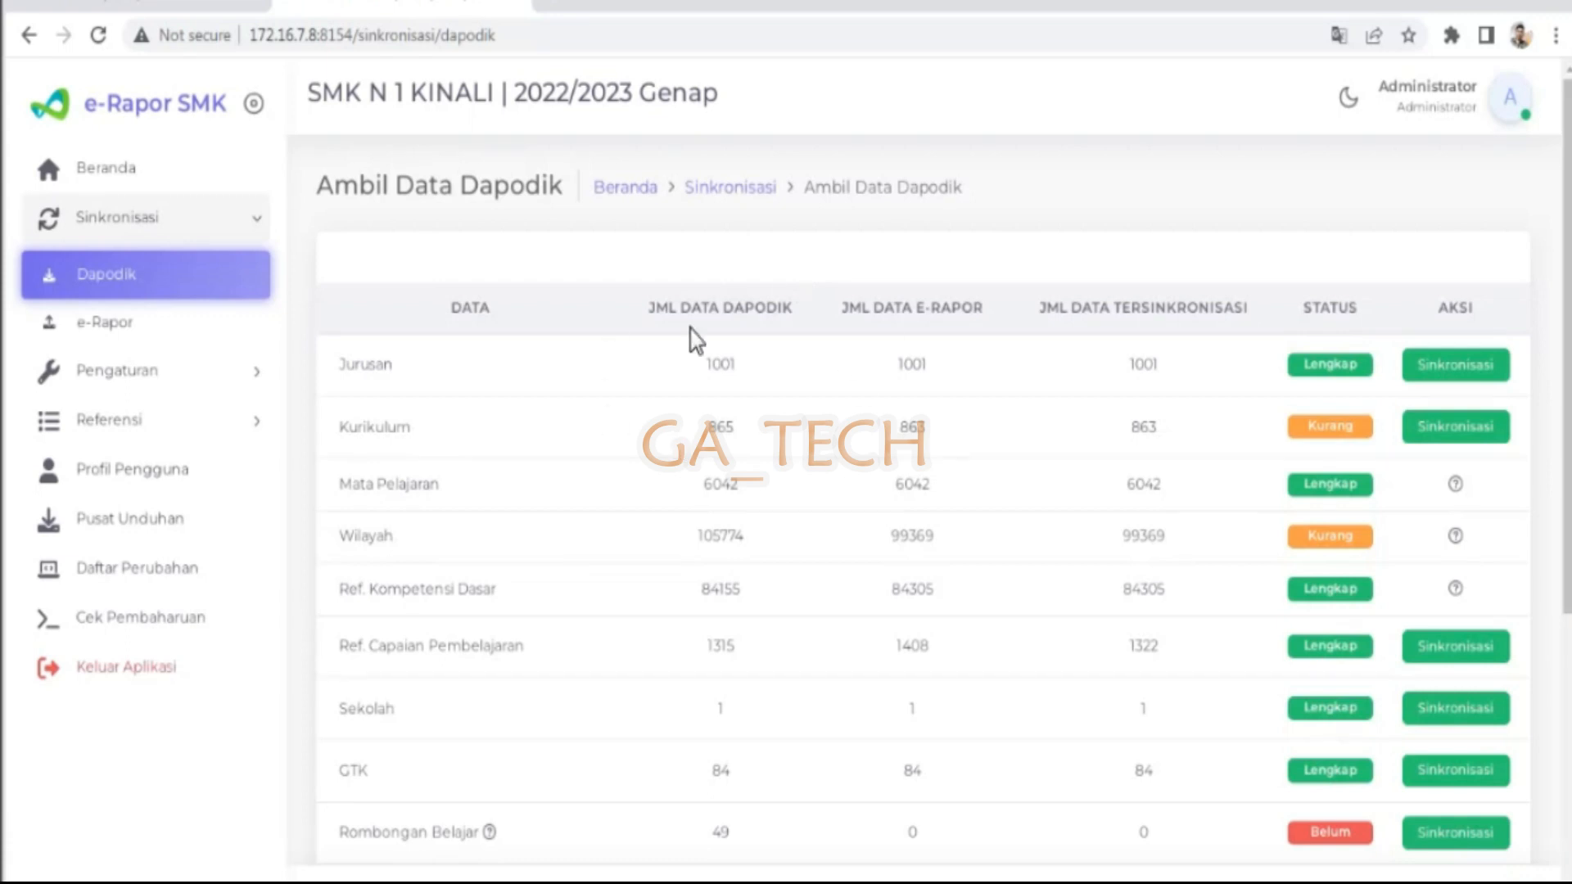
scroll(765, 488, "down", 5)
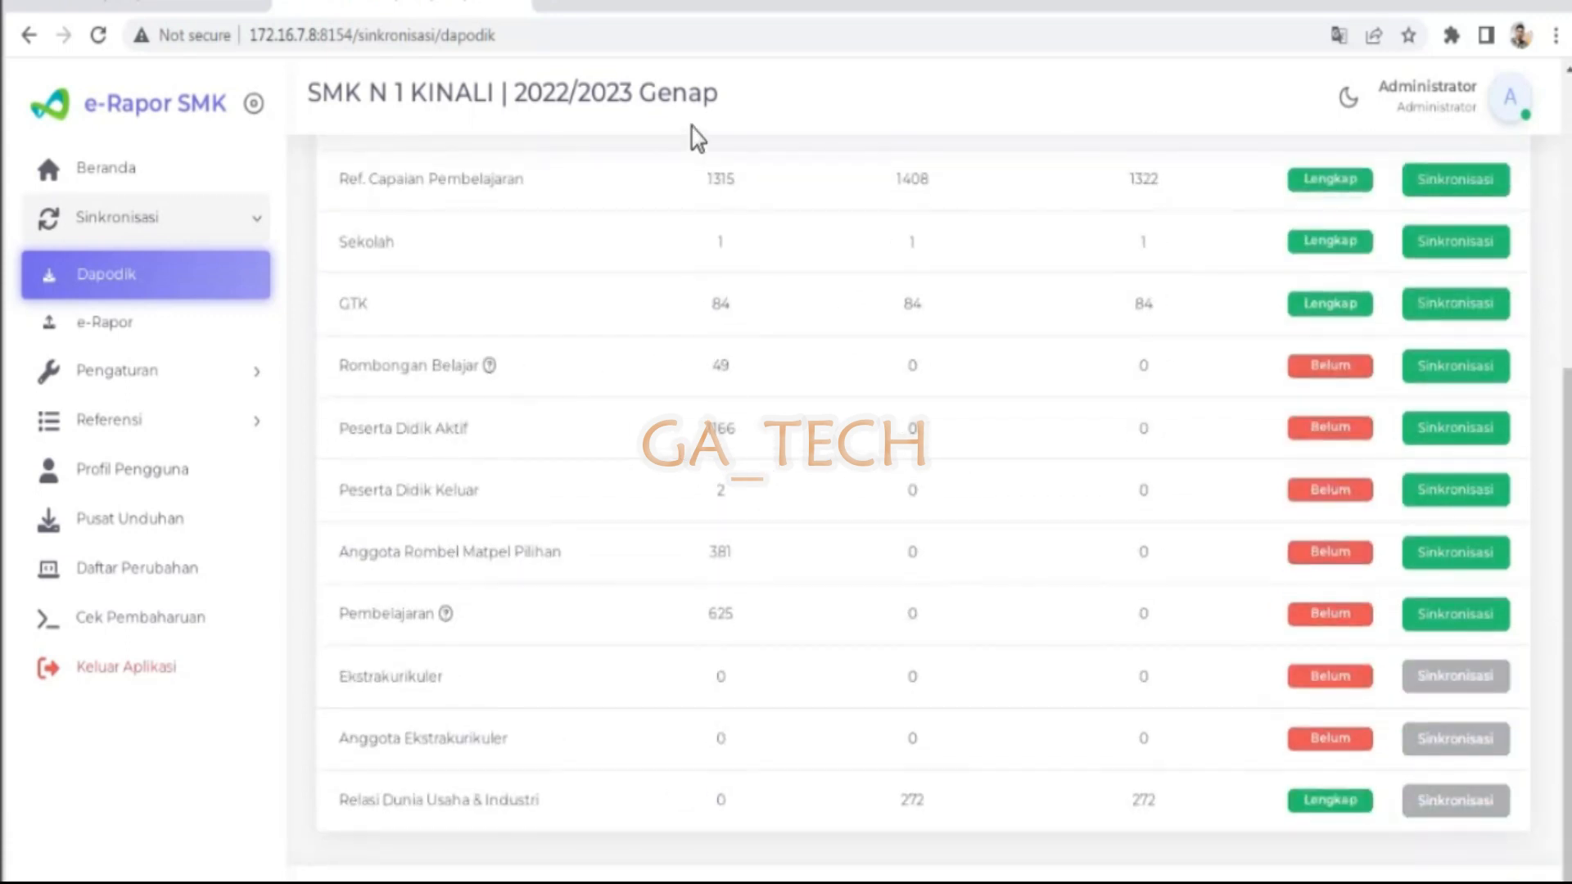
scroll(721, 396, "up", 5)
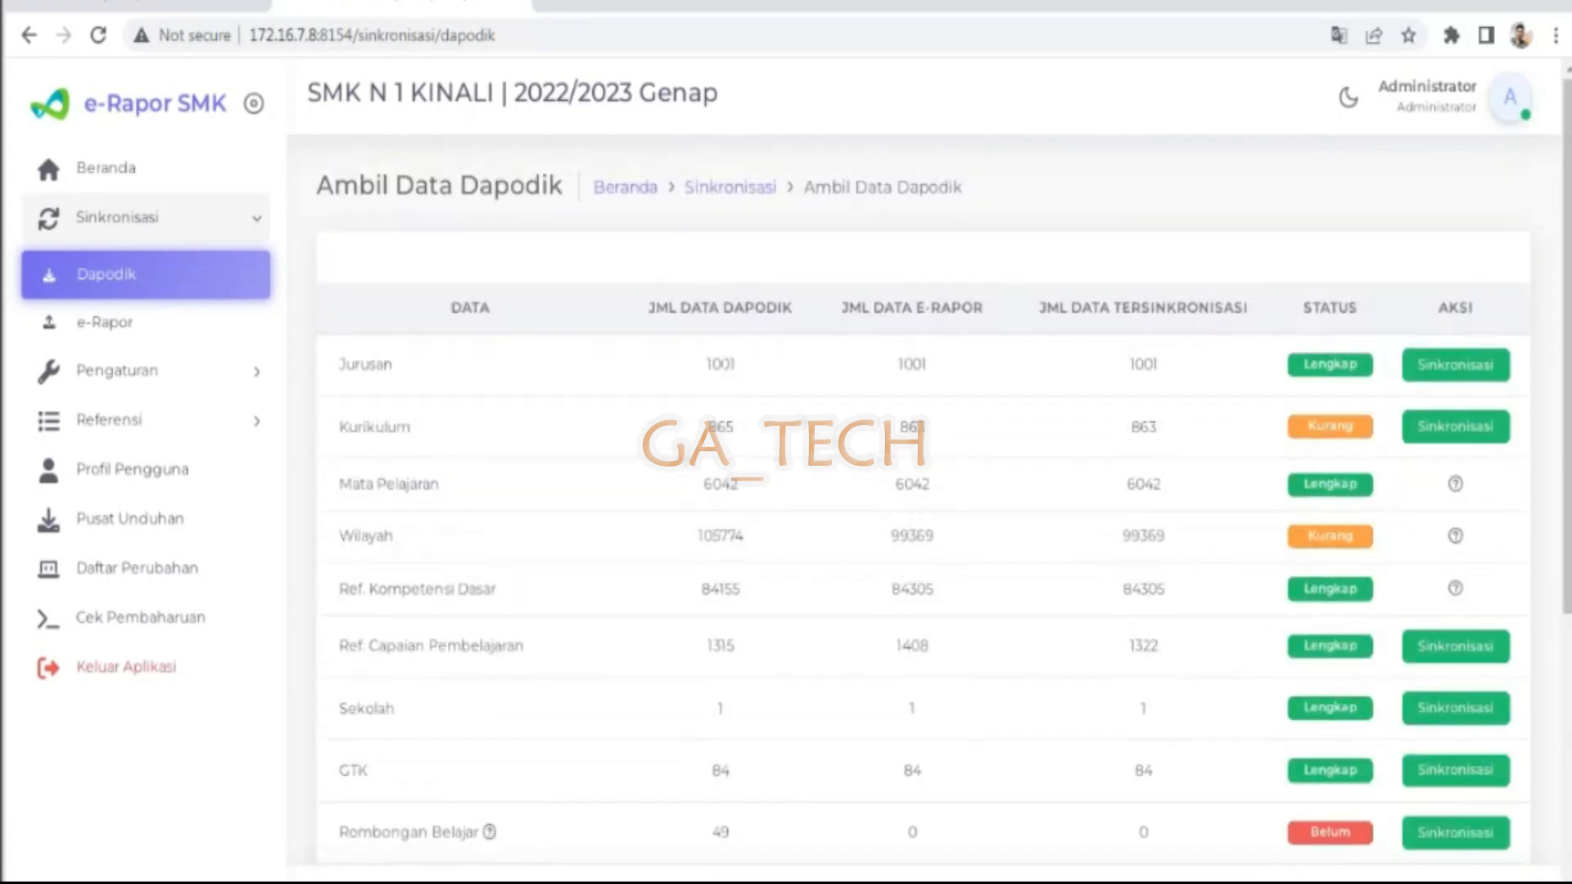
scroll(737, 573, "down", 5)
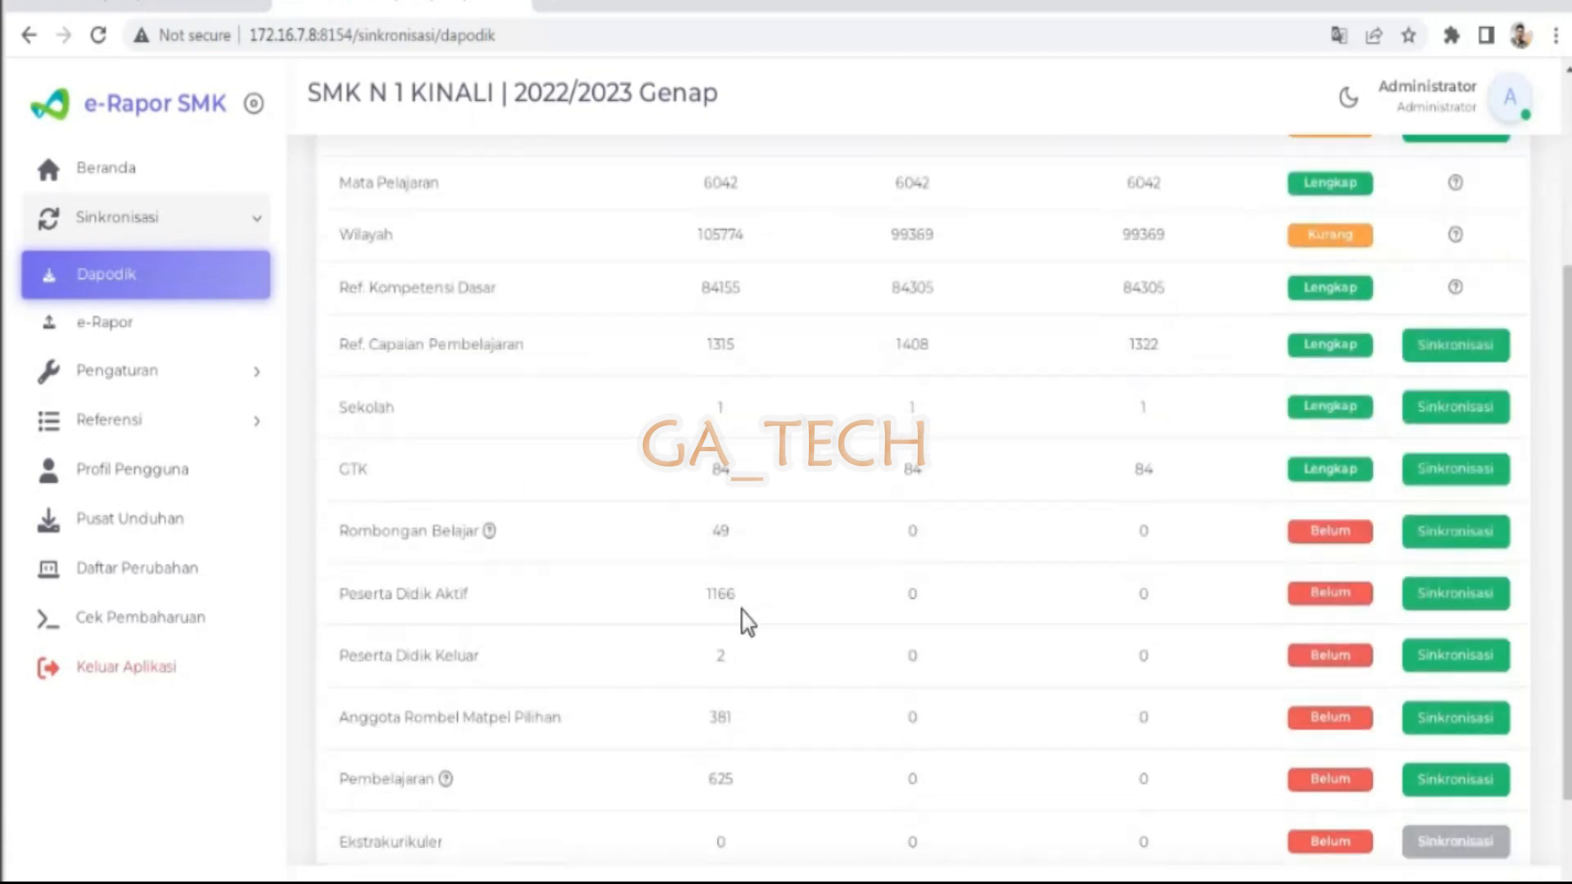
scroll(778, 434, "up", 5)
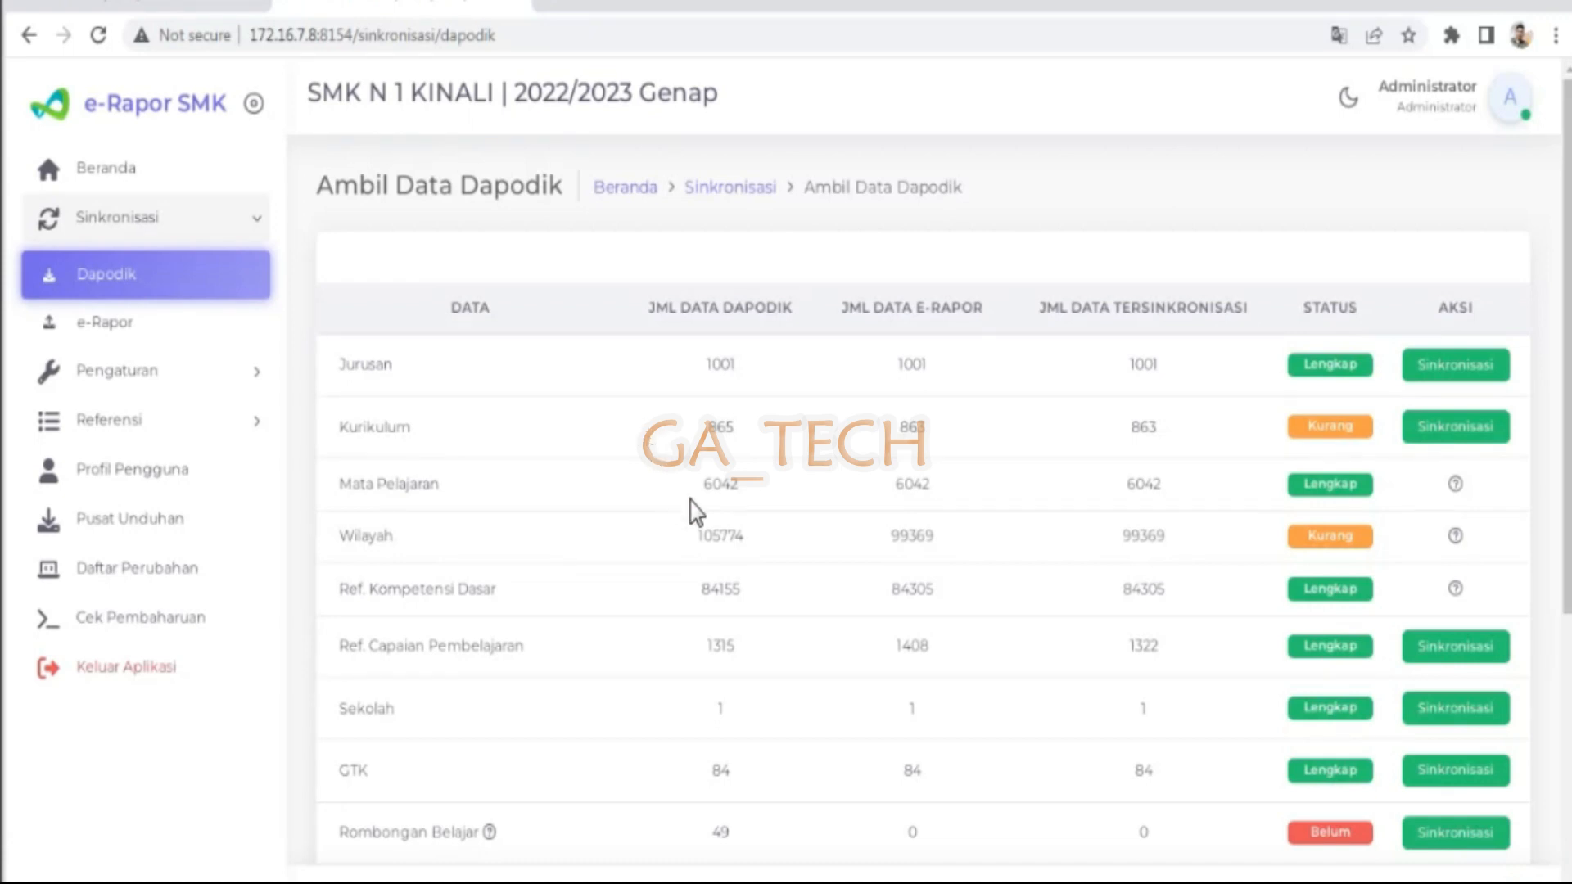
- Synchronize the Rombongan Belajar data from Dapodik and acknowledge its completion
scroll(695, 509, "down", 5)
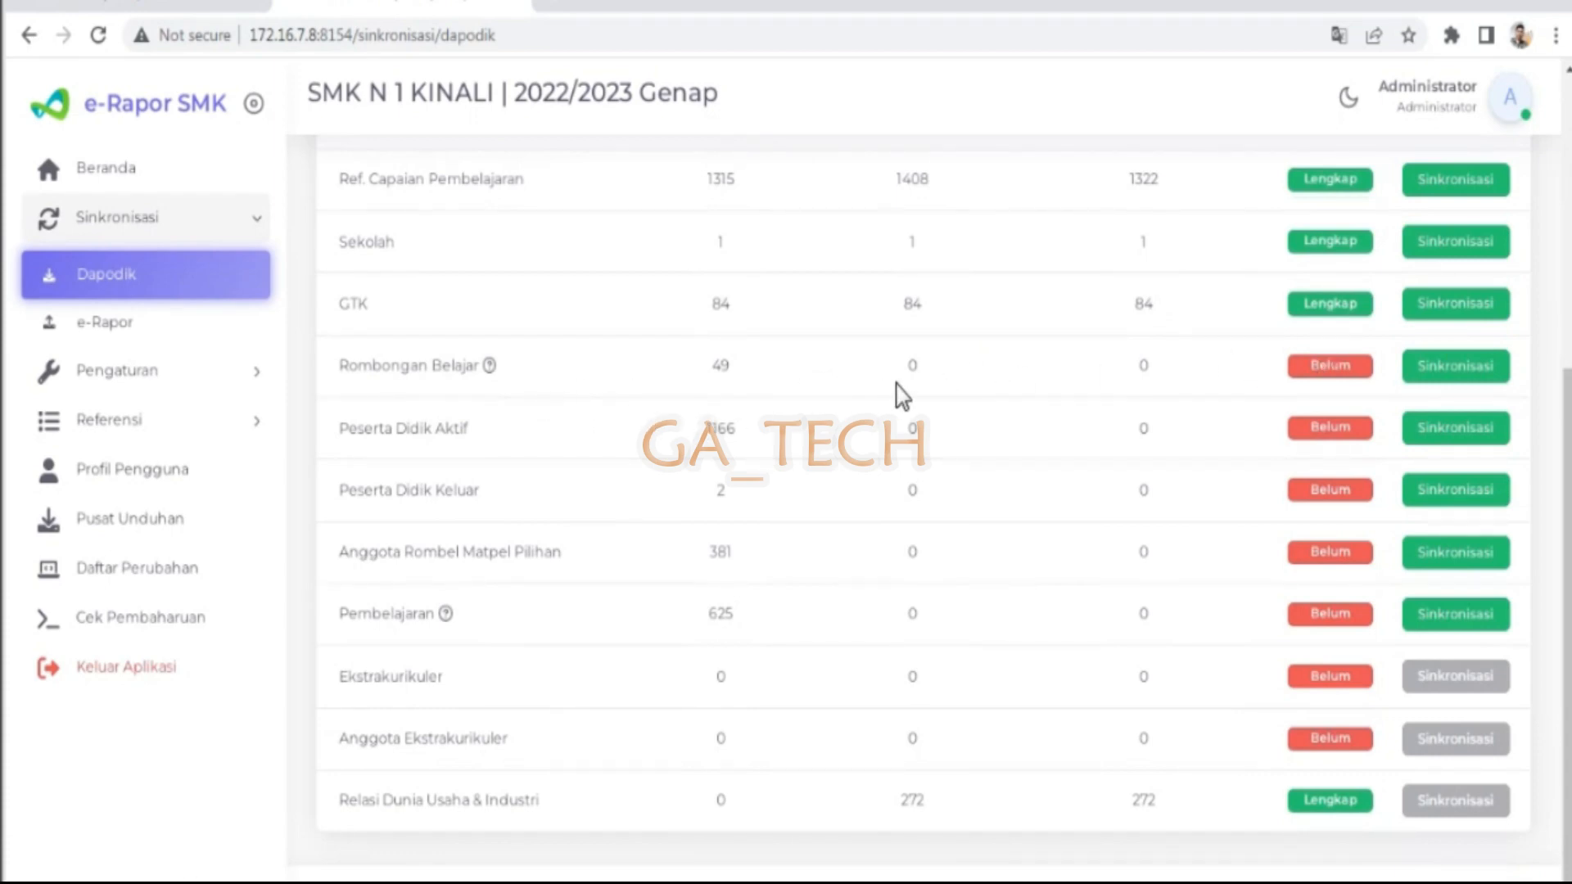
scroll(1355, 398, "up", 5)
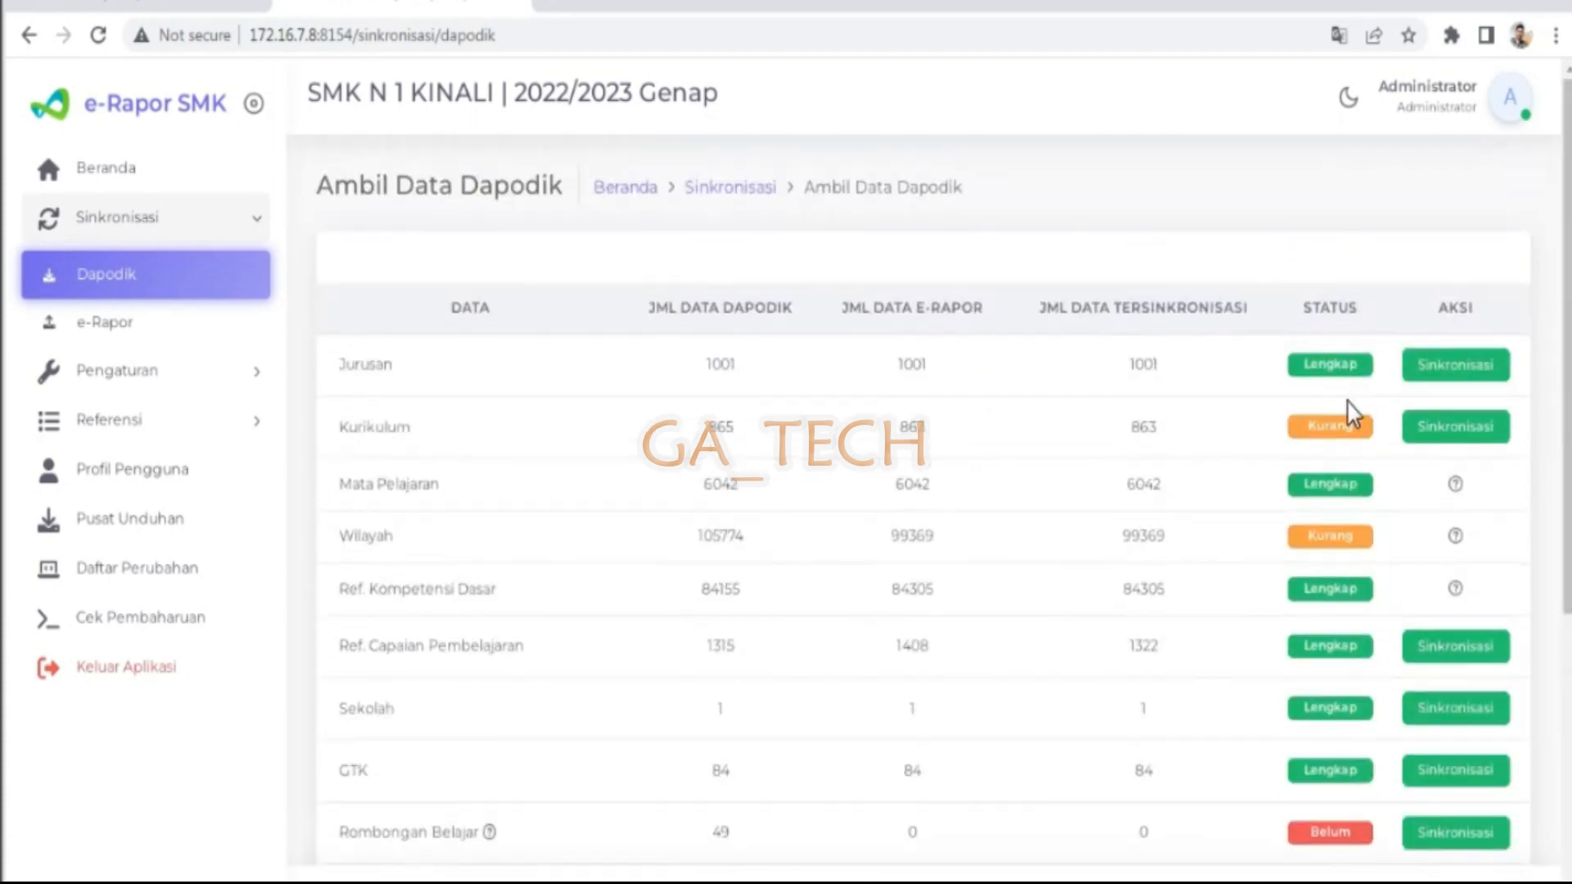
scroll(1351, 400, "down", 5)
scroll(1441, 475, "up", 2)
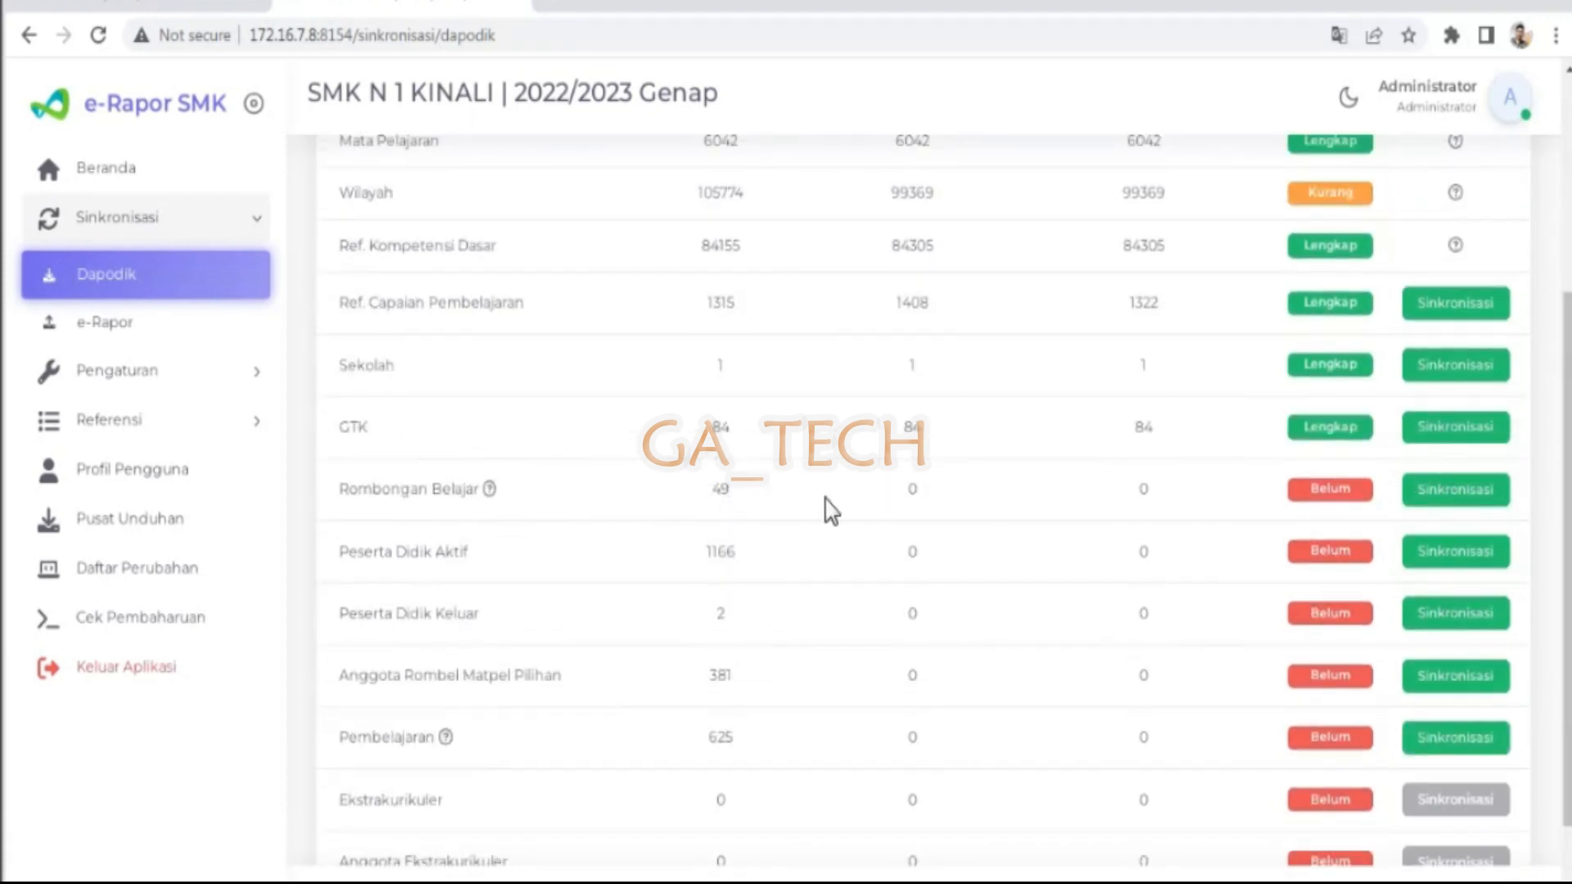
left_click(1448, 496)
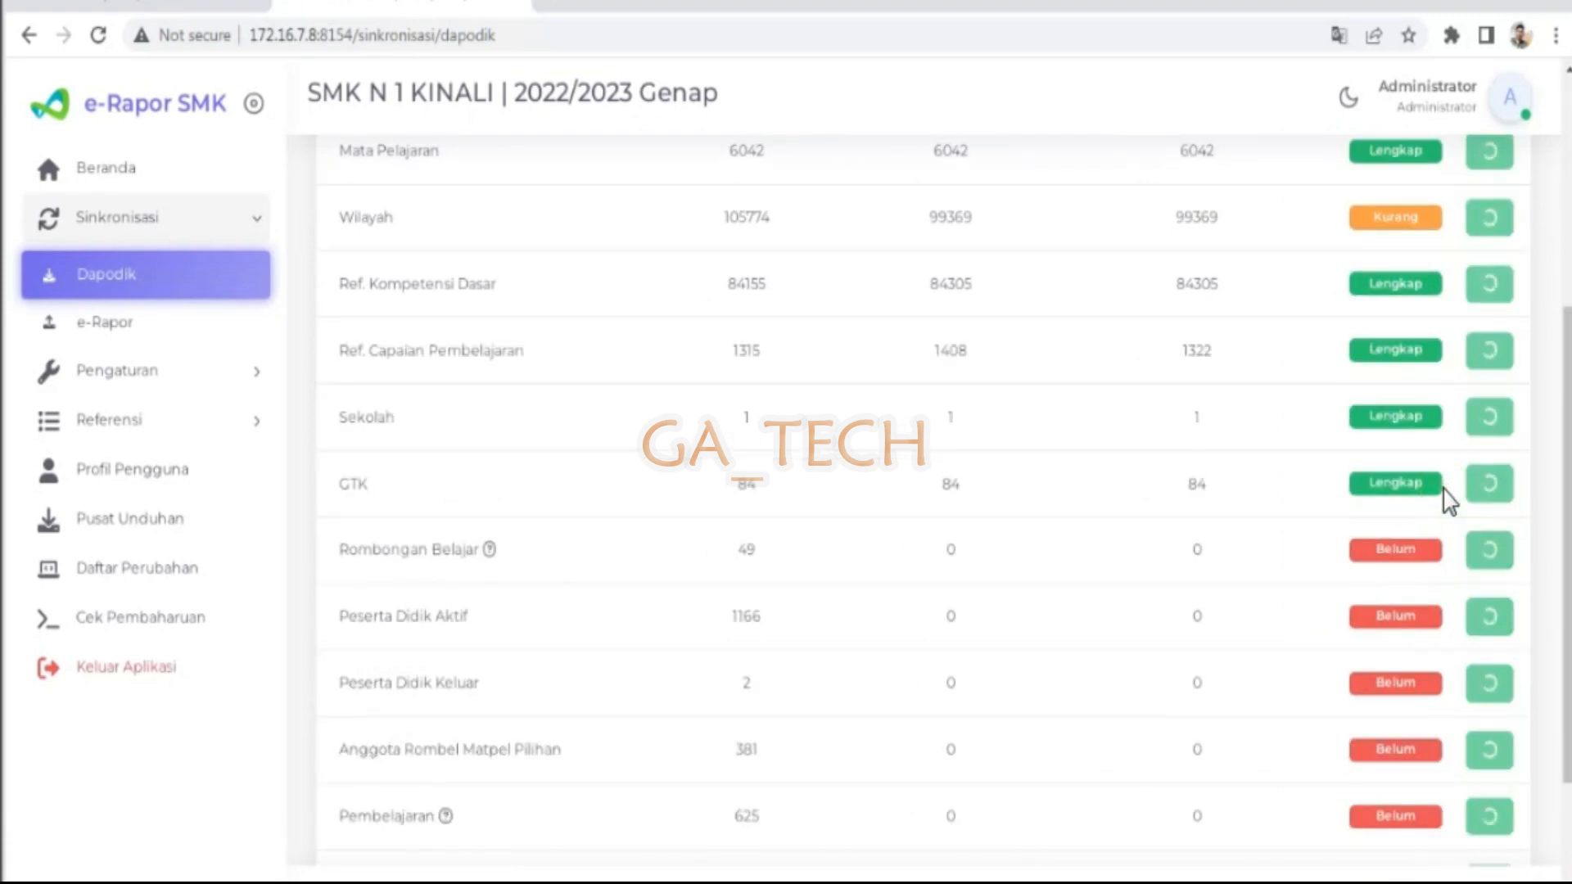
scroll(1512, 340, "up", 3)
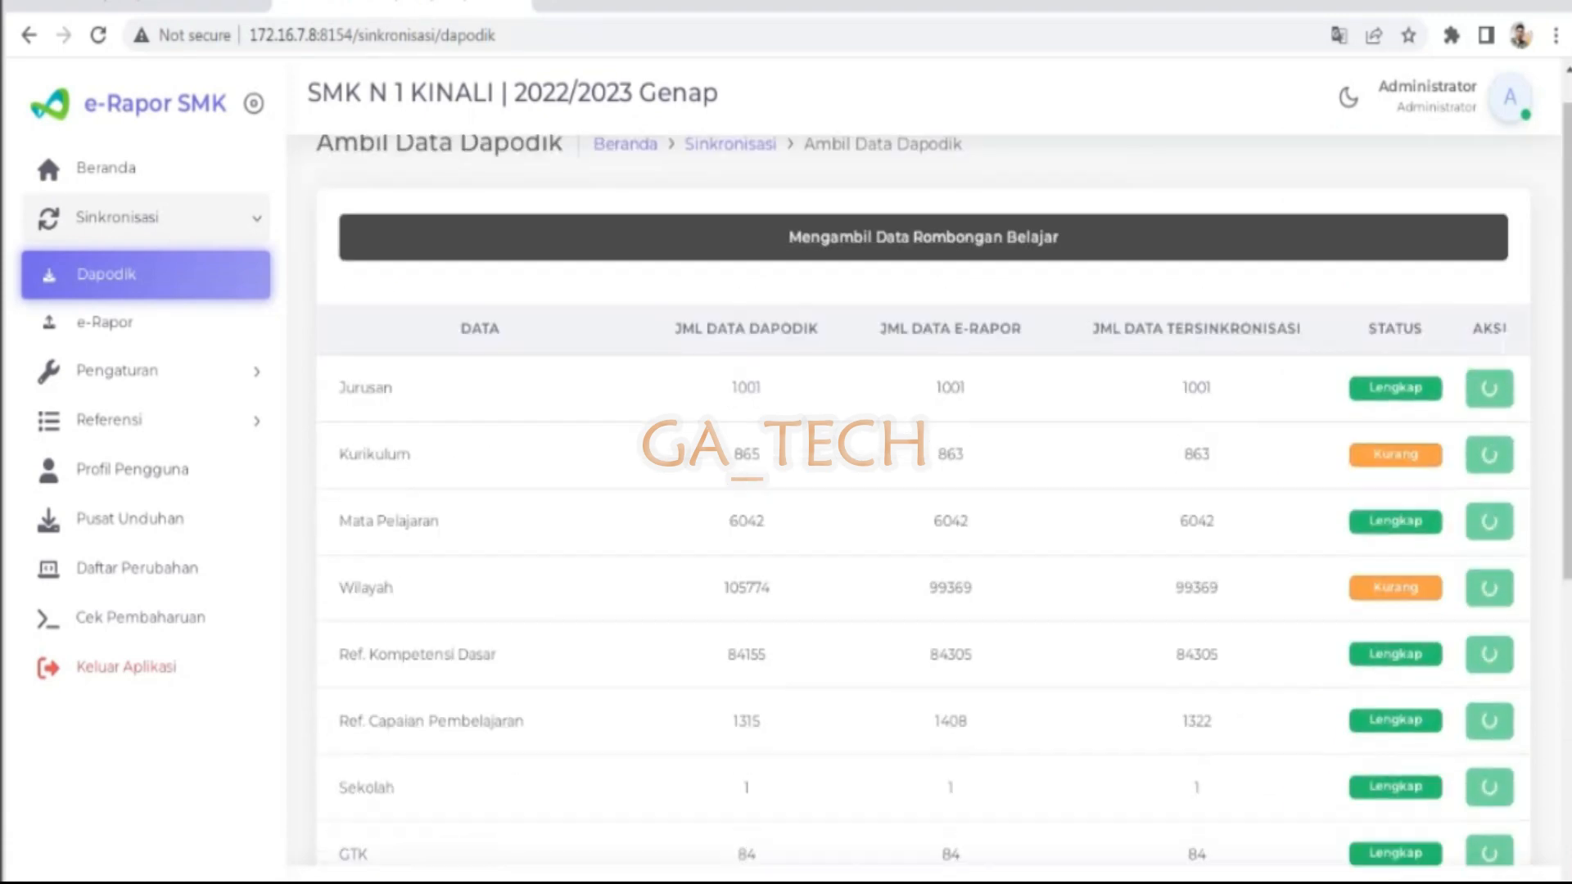
scroll(1453, 467, "down", 1)
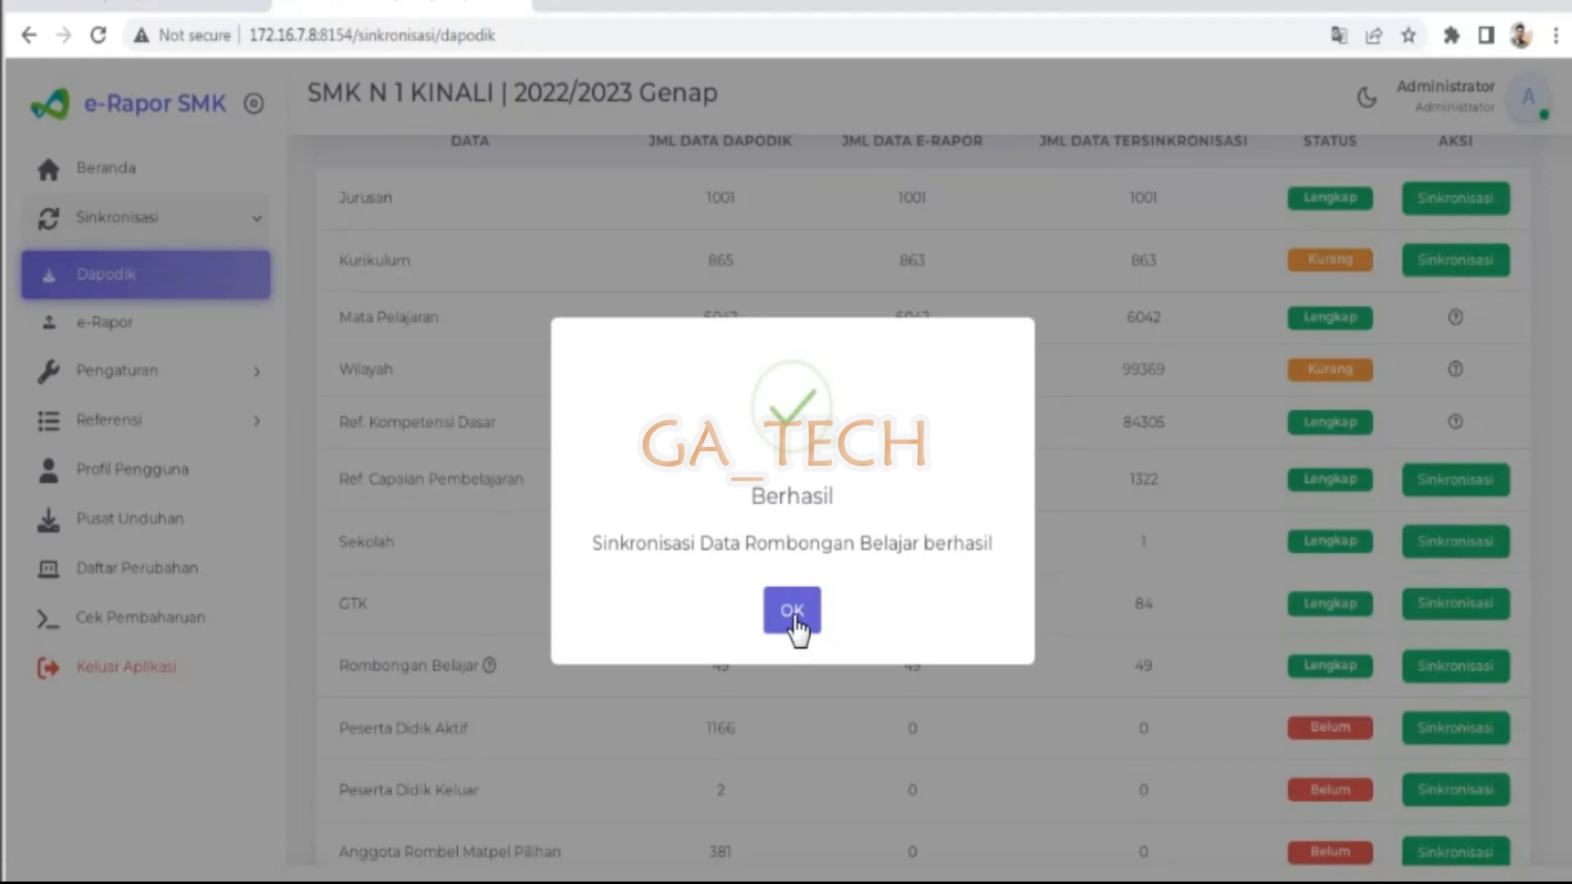
left_click(794, 623)
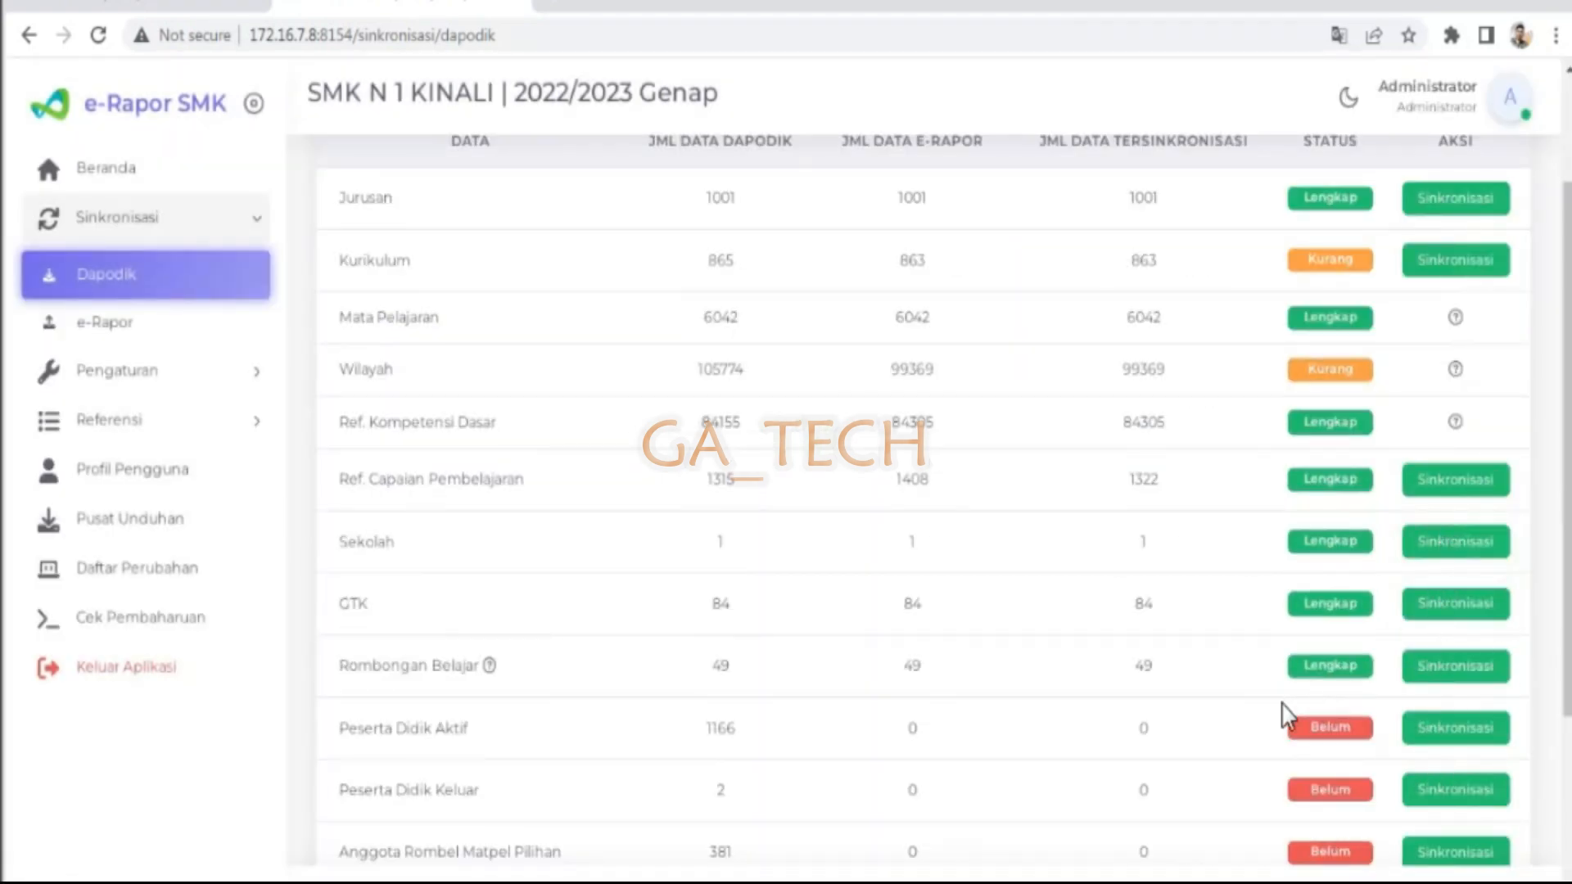
- Start synchronizing the Peserta Didik Aktif data from Dapodik and bring its progress indicator into view
scroll(560, 676, "down", 2)
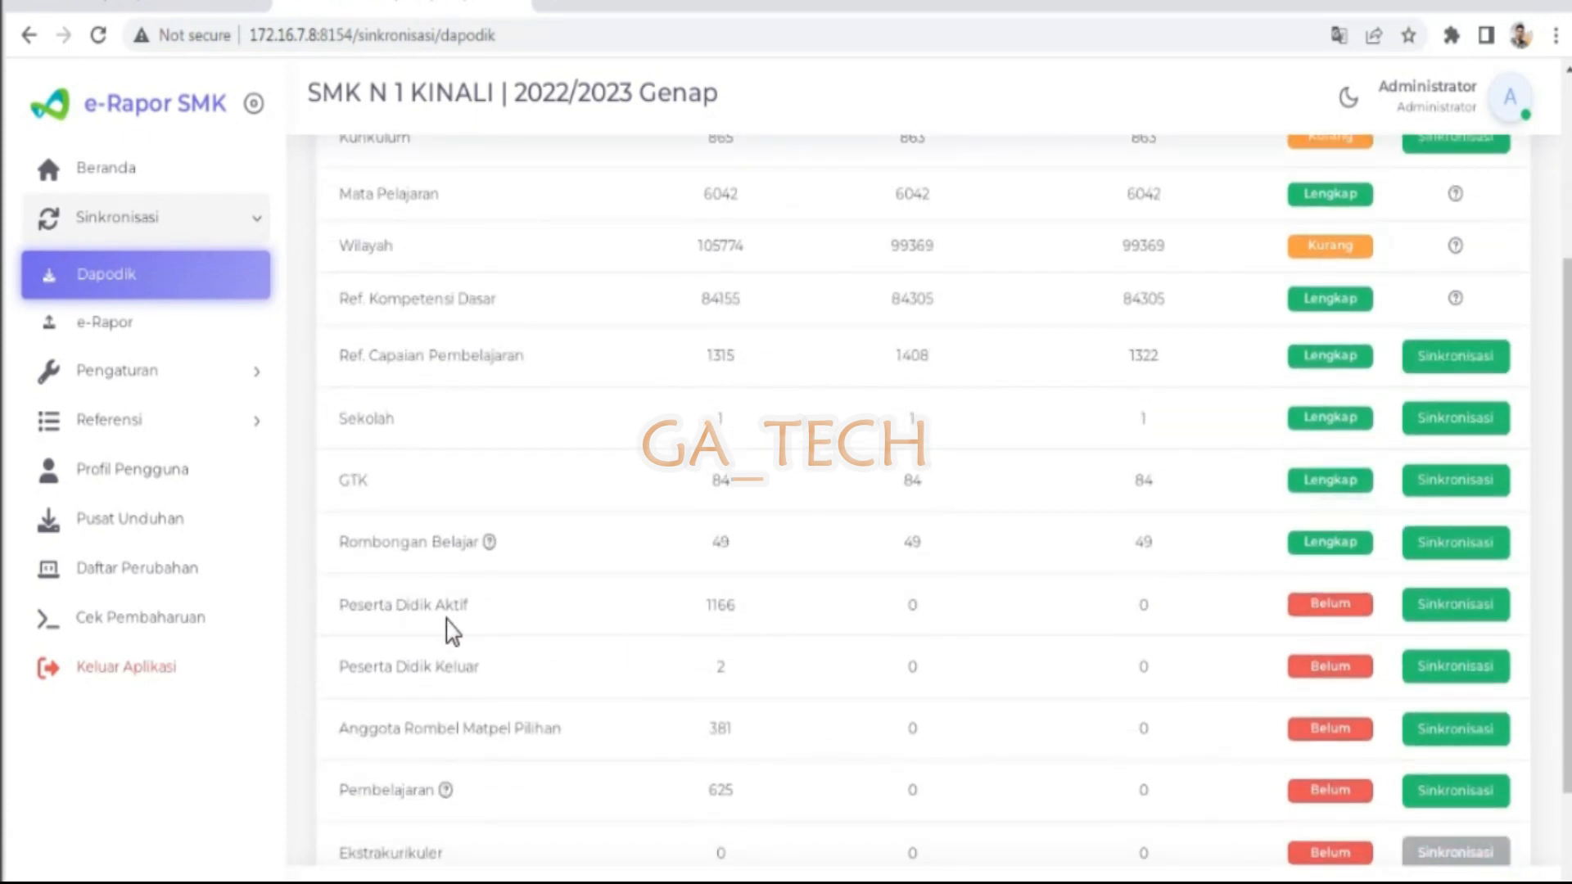
left_click(1453, 606)
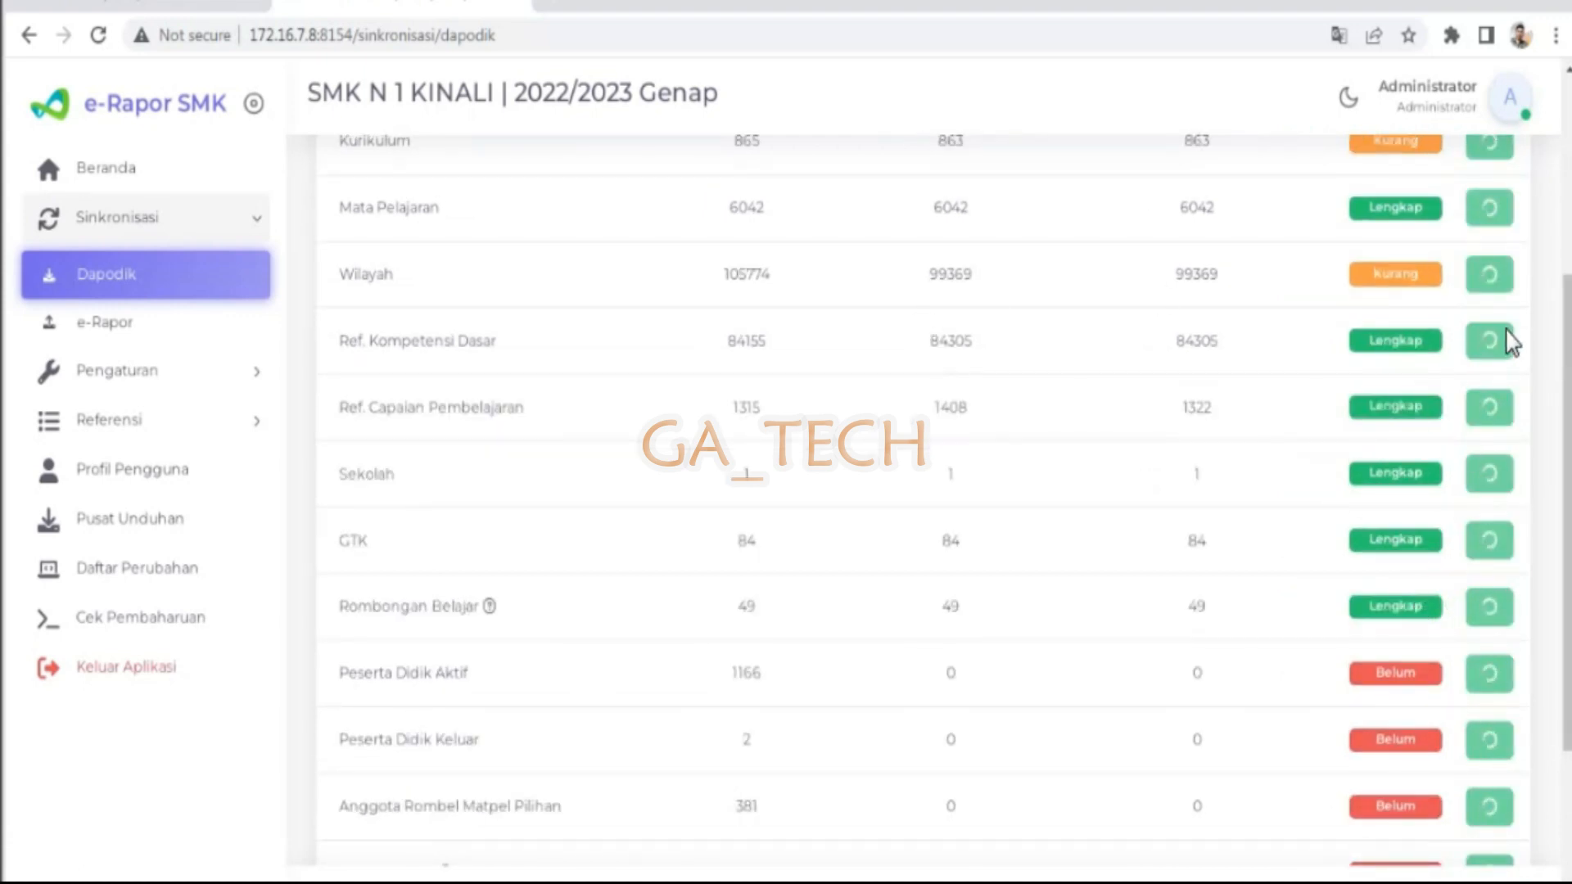
left_click_drag(1568, 404, 1560, 263)
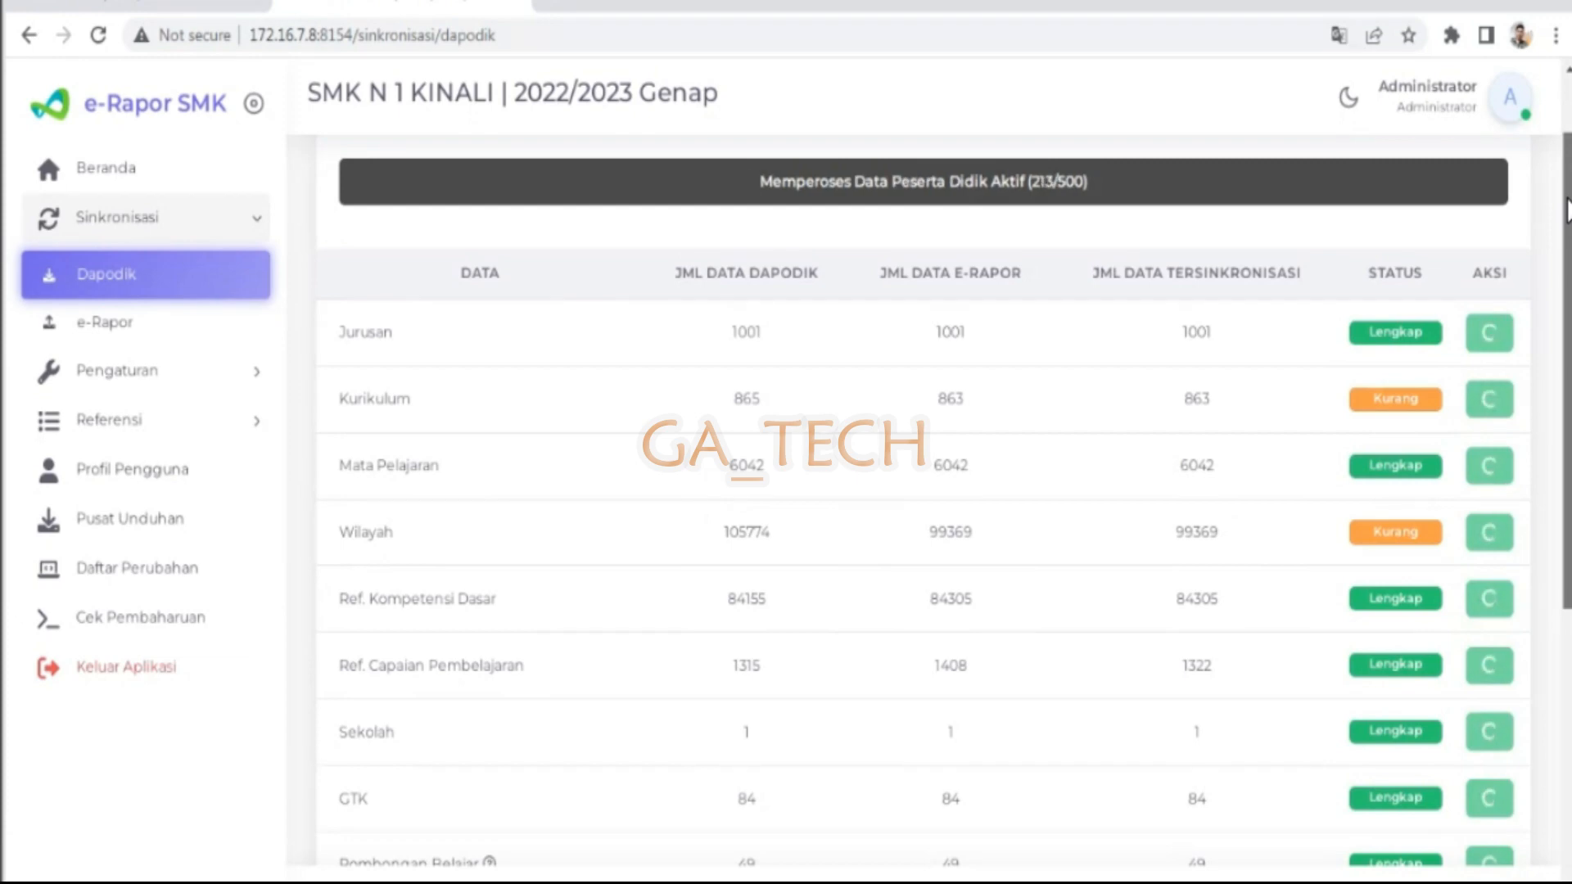
- Monitor the Peserta Didik Aktif processing progress and check the remaining rows of the Ambil Data Dapodik table
scroll(1558, 303, "down", 2)
scroll(1558, 303, "down", 5)
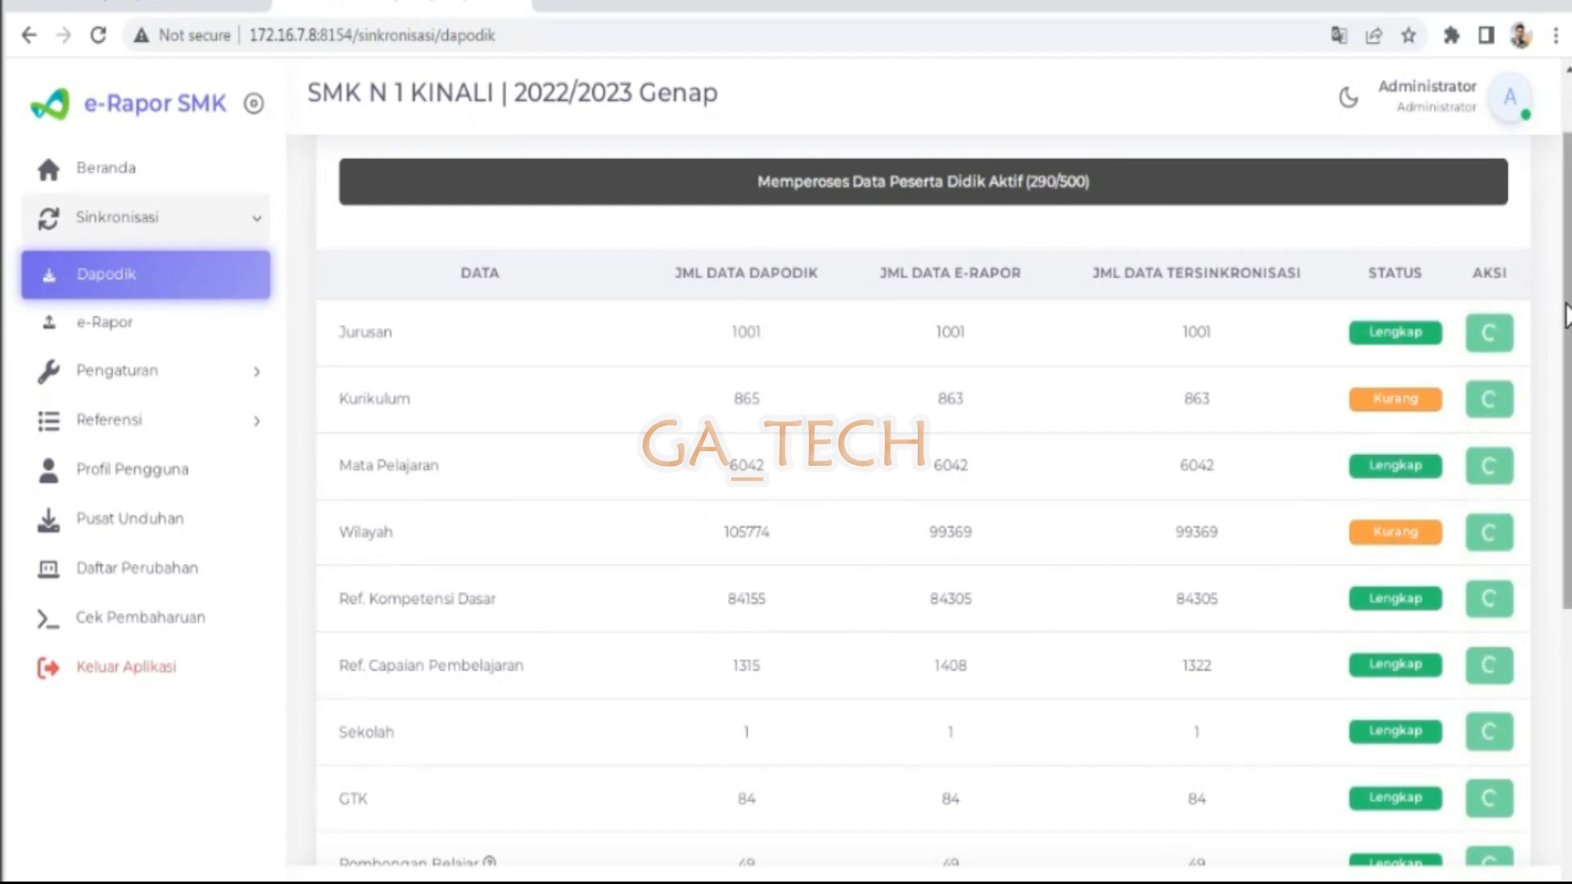
left_click_drag(1566, 336, 1549, 494)
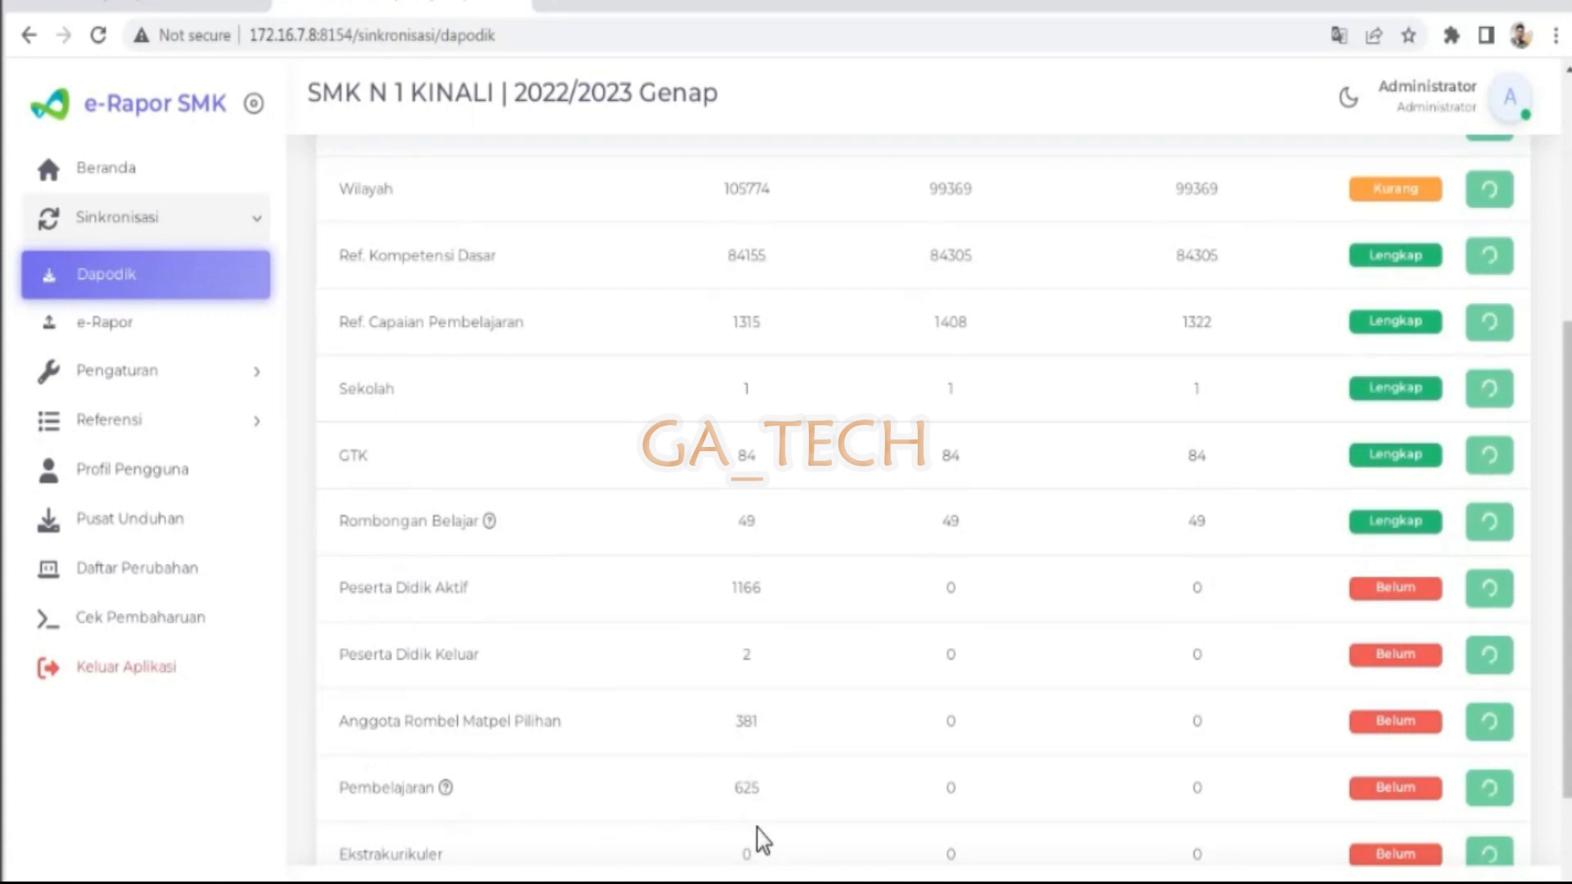
scroll(760, 816, "down", 3)
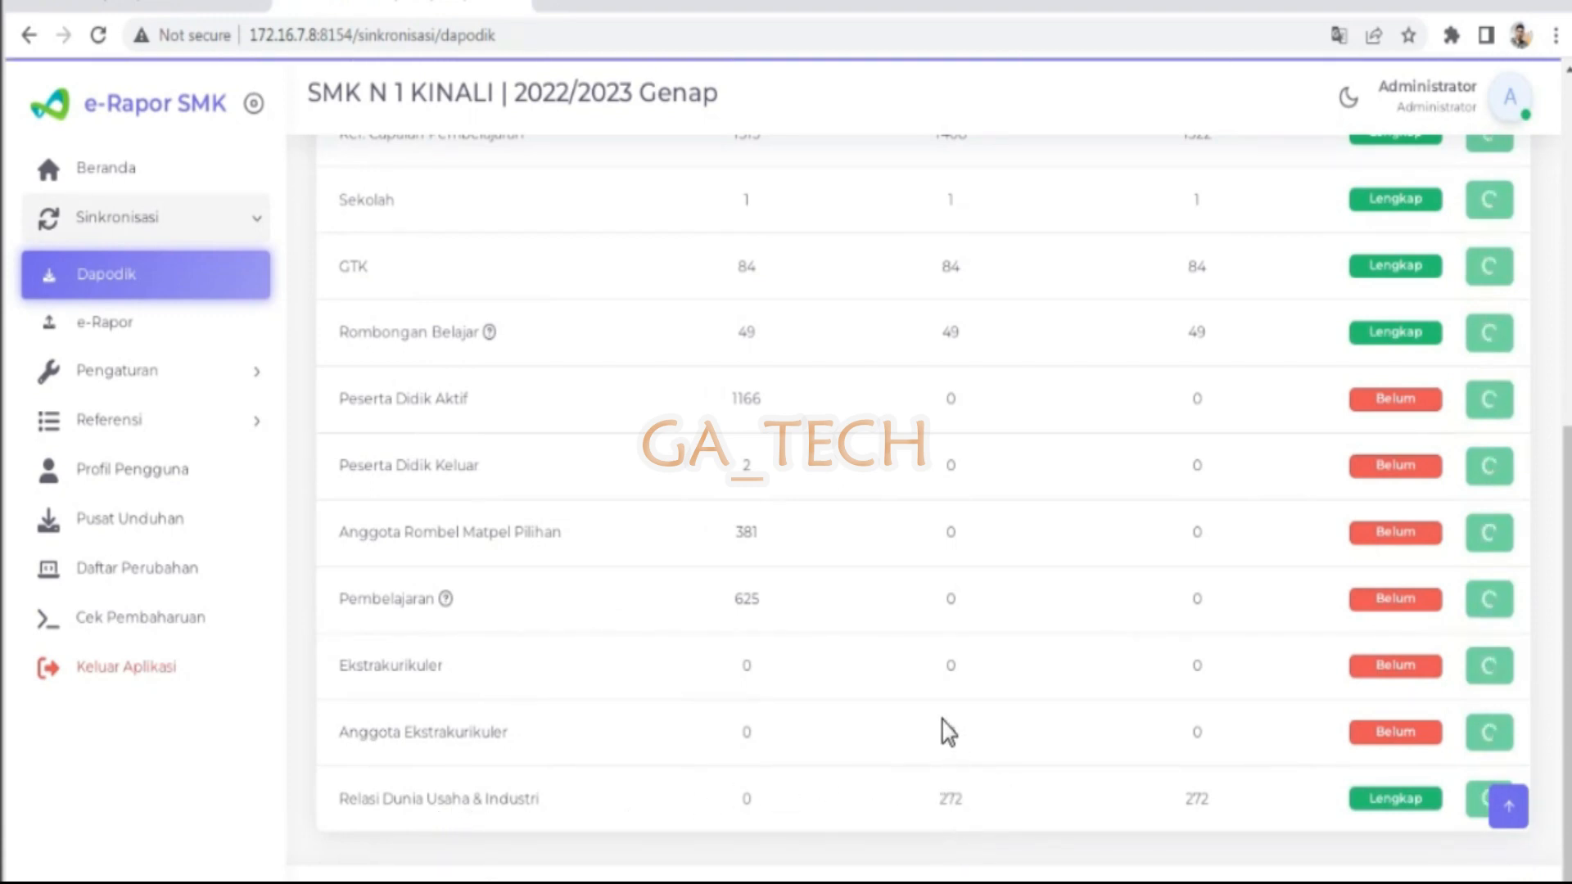
scroll(943, 722, "up", 6)
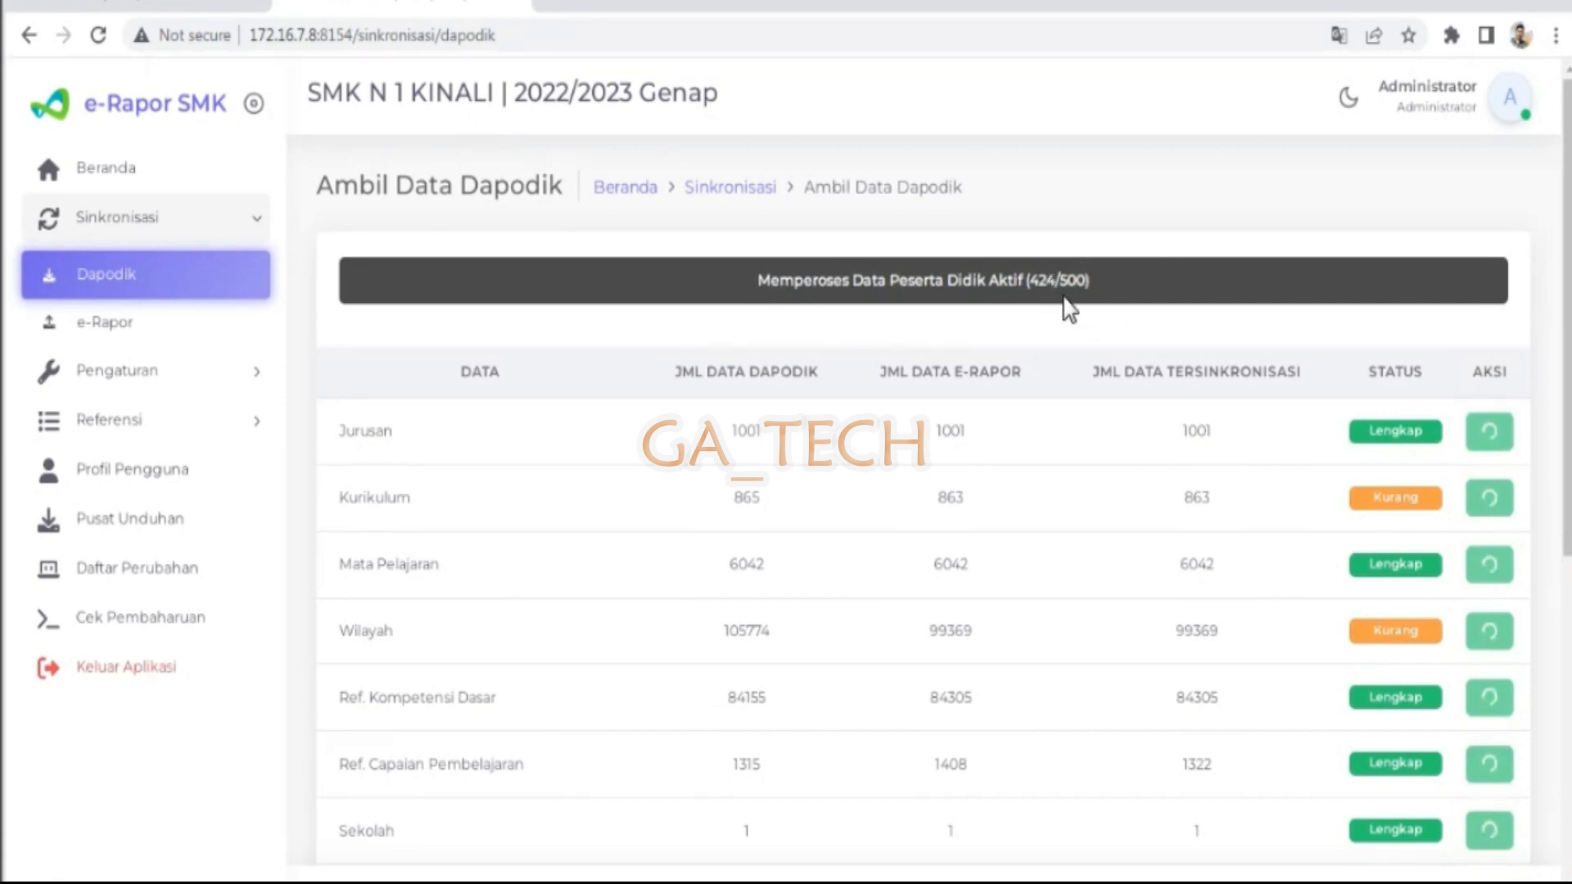
scroll(891, 596, "down", 5)
scroll(889, 573, "down", 2)
scroll(888, 551, "up", 3)
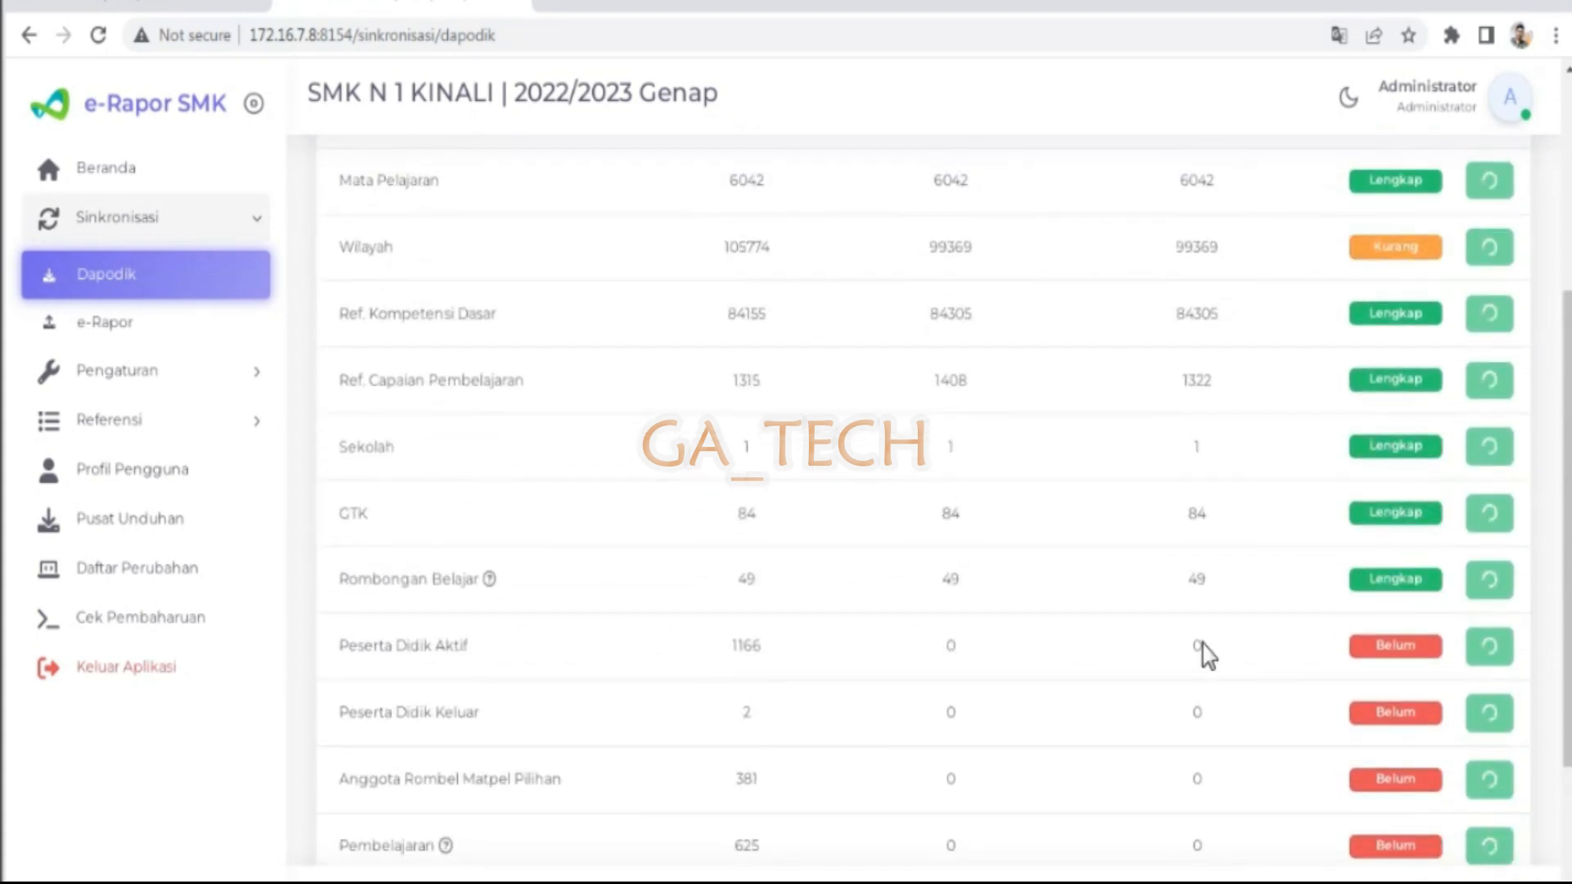
scroll(1202, 652, "up", 1)
scroll(1200, 647, "up", 5)
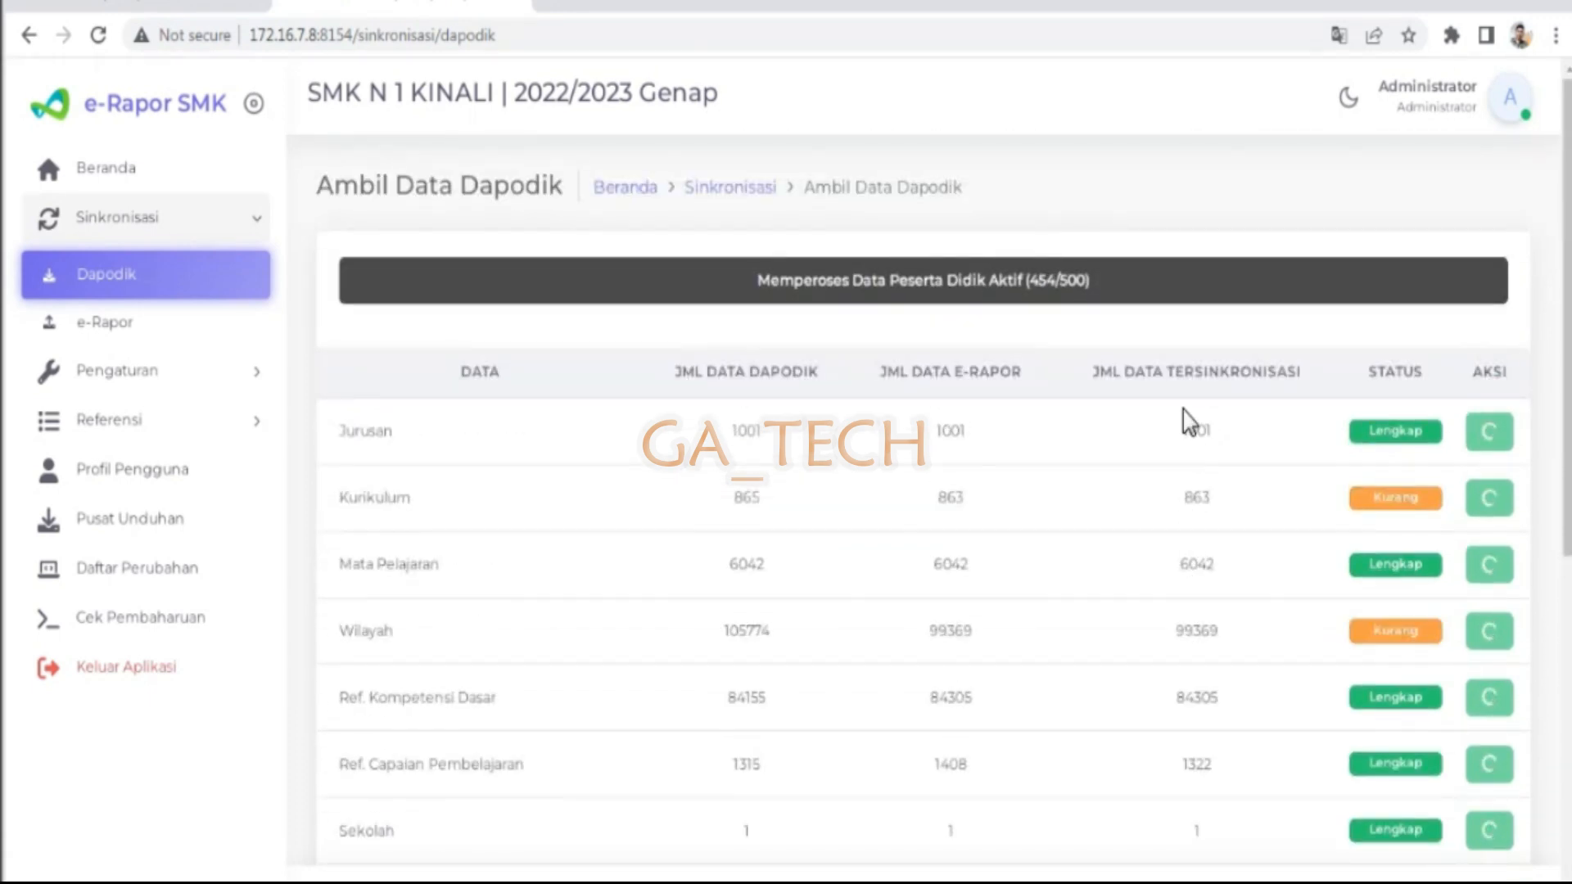
scroll(972, 625, "down", 5)
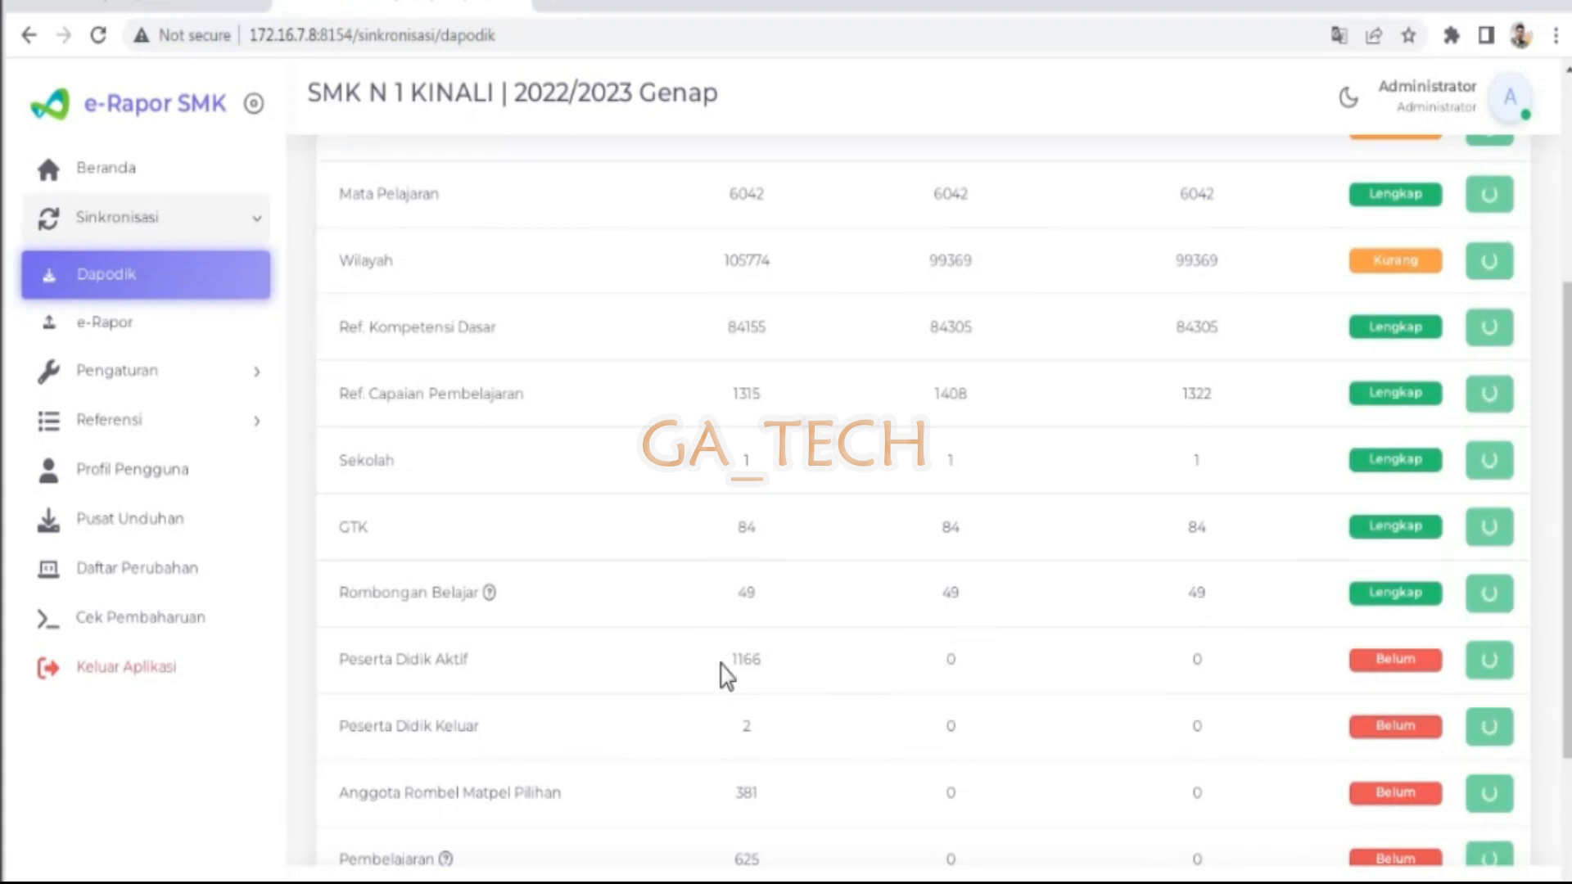
scroll(744, 649, "up", 5)
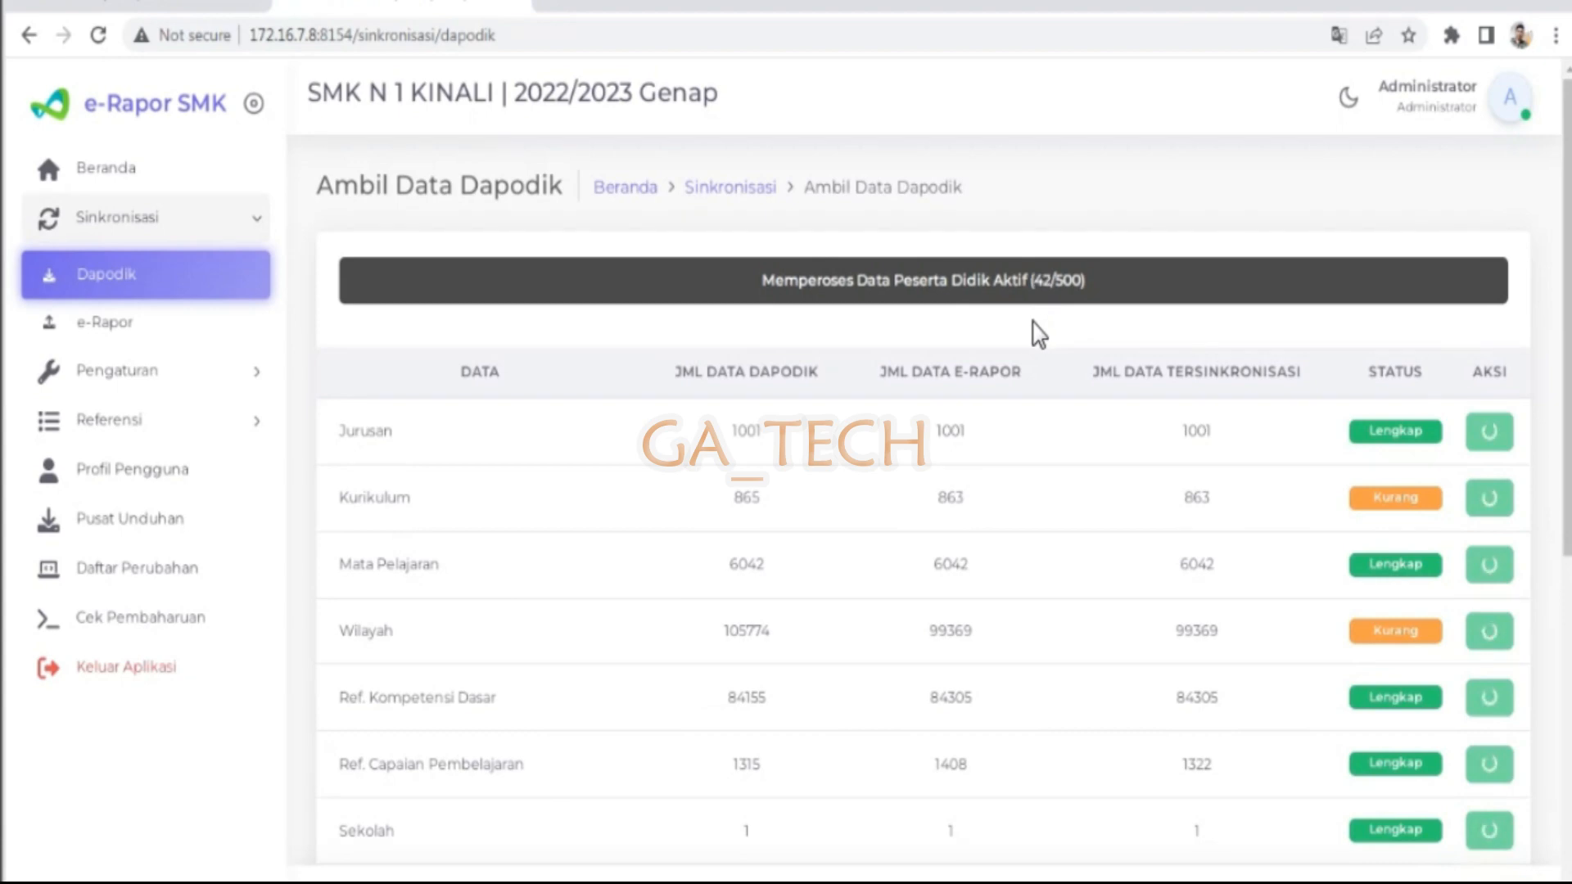
scroll(956, 410, "down", 7)
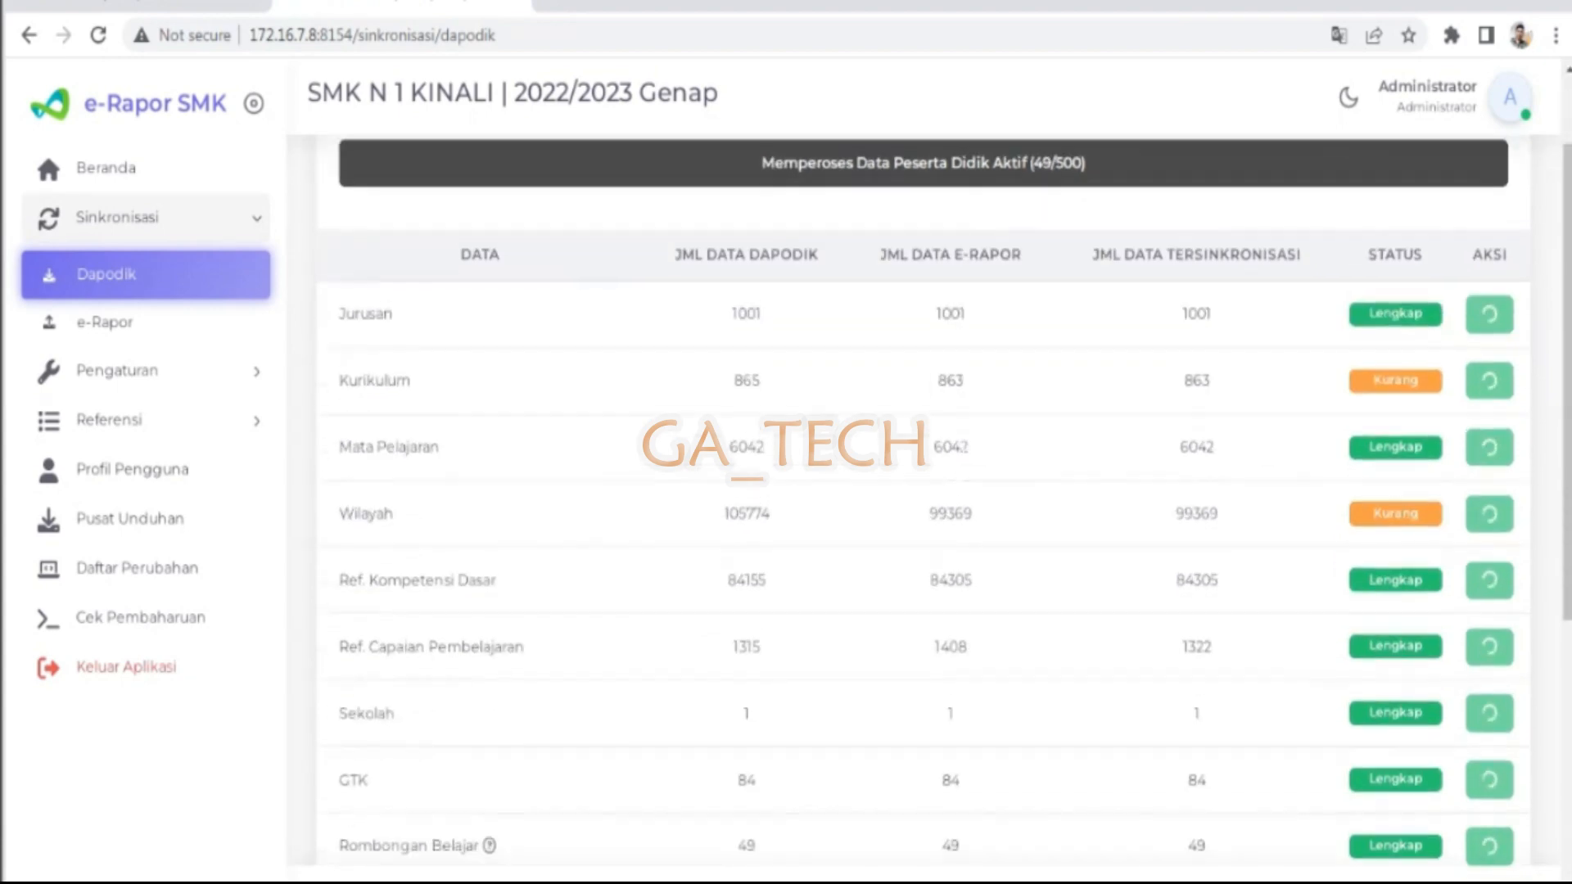
scroll(962, 471, "up", 7)
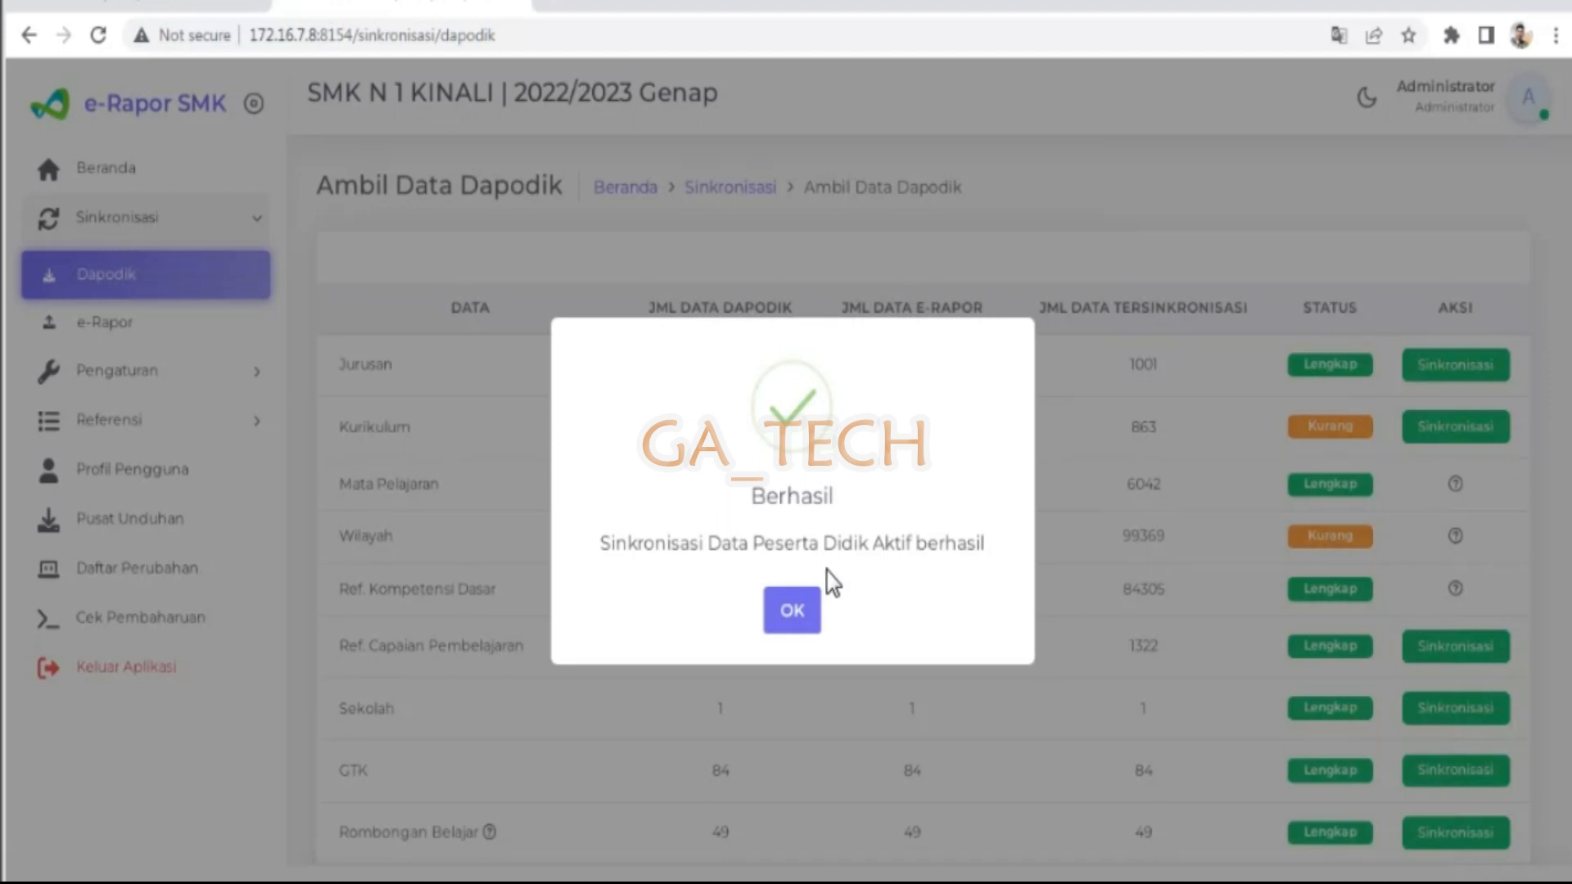
- Acknowledge the Peserta Didik Aktif synchronization and compare that row's Dapodik, e-Rapor and synchronized counts
left_click(801, 626)
scroll(912, 550, "down", 7)
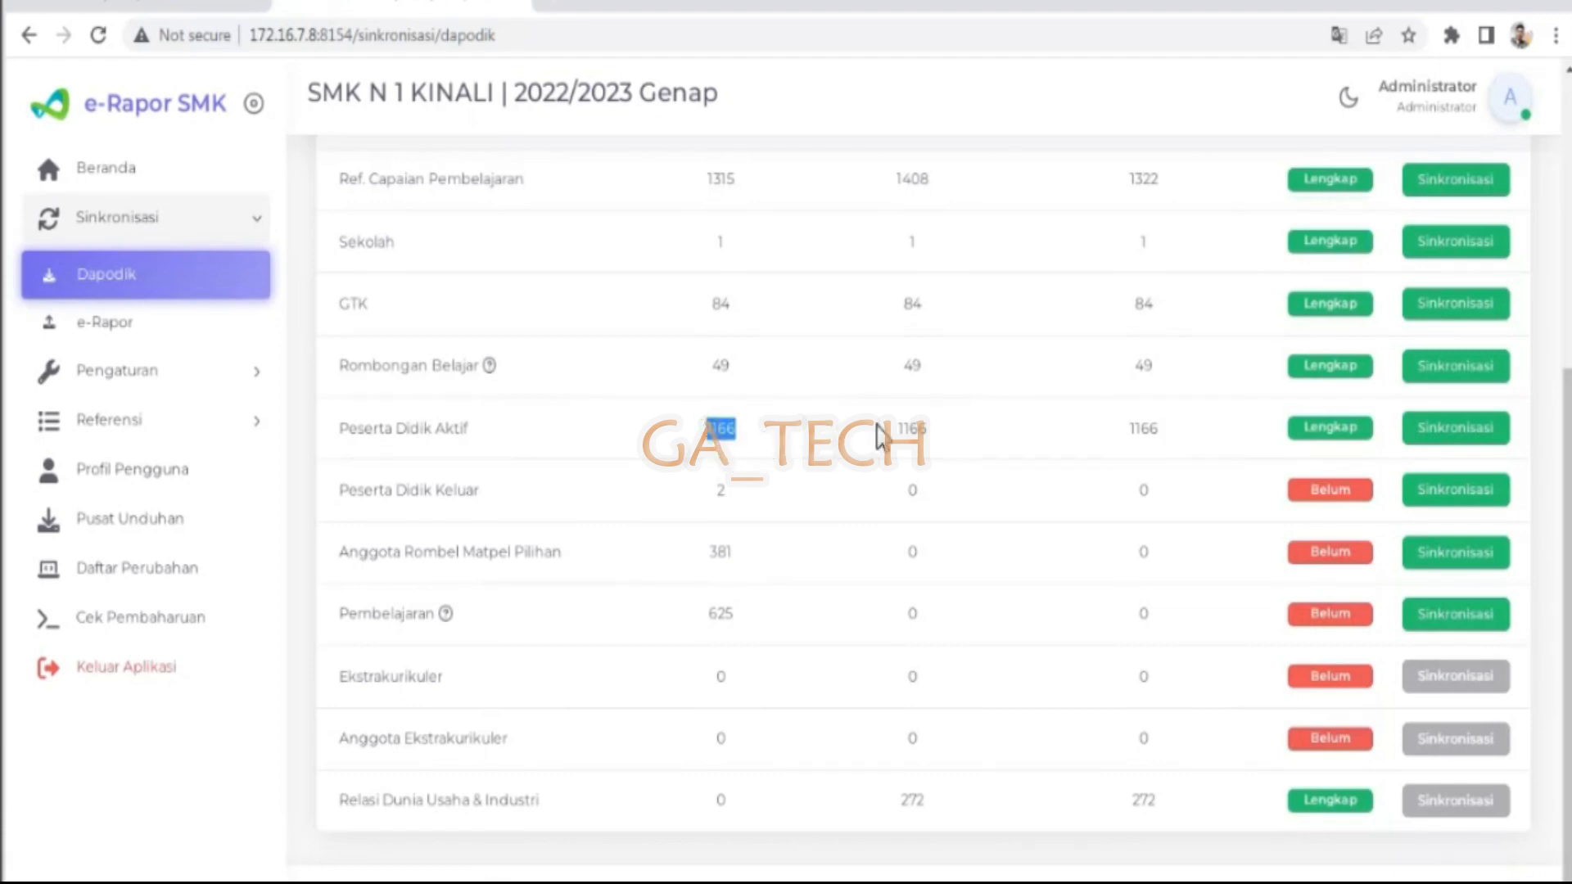
double_click(912, 429)
double_click(1143, 428)
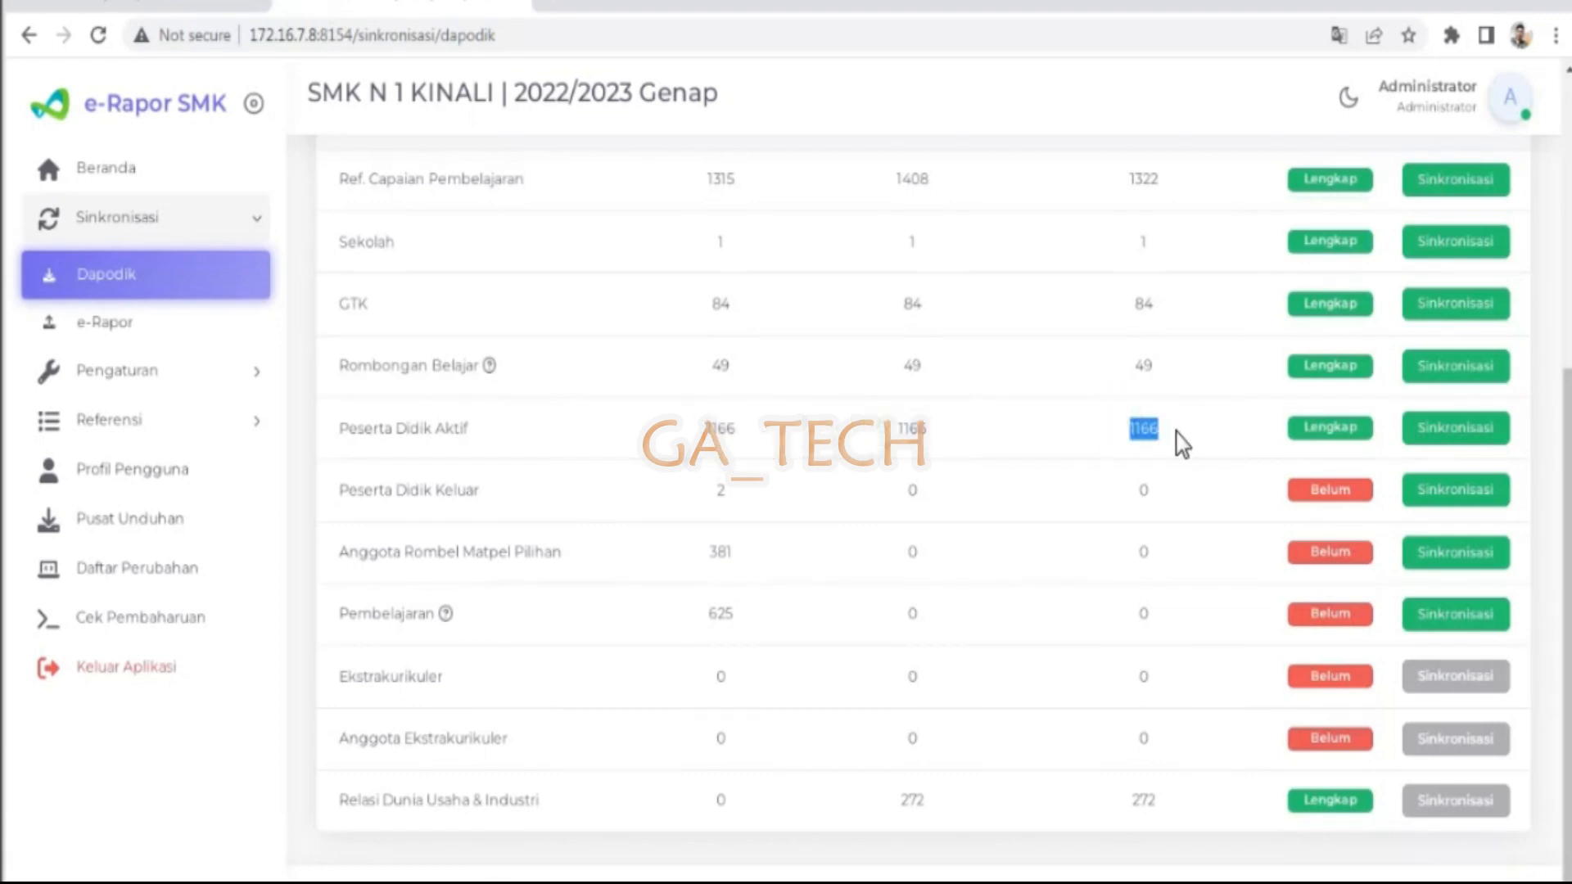
scroll(1161, 376, "up", 5)
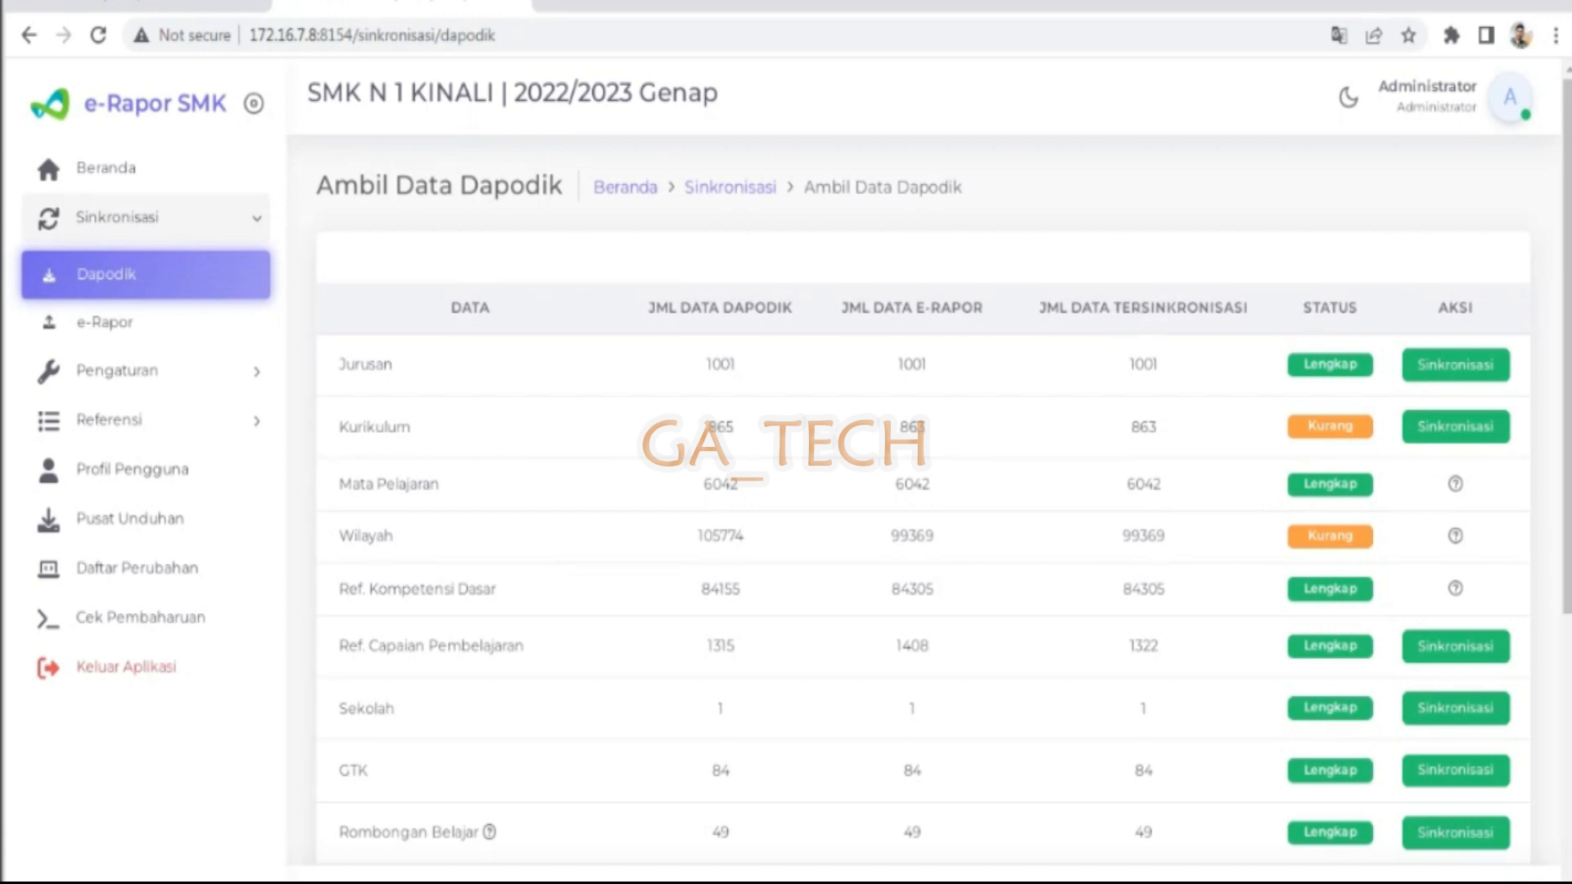
scroll(1203, 385, "down", 5)
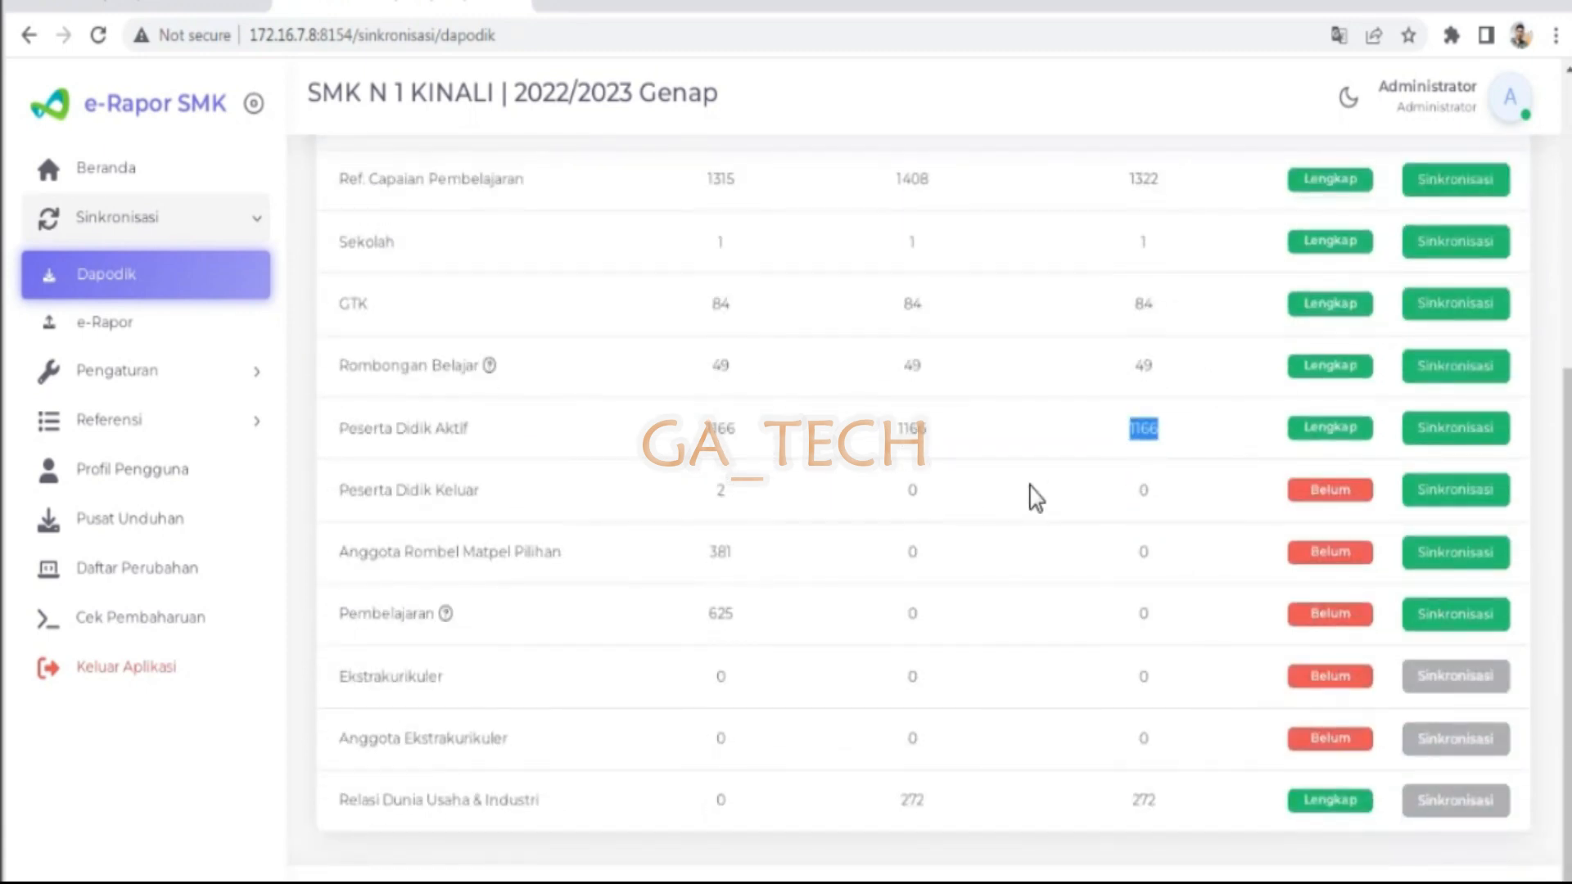
- Synchronize the Peserta Didik Keluar data from Dapodik and acknowledge its completion
left_click(1474, 493)
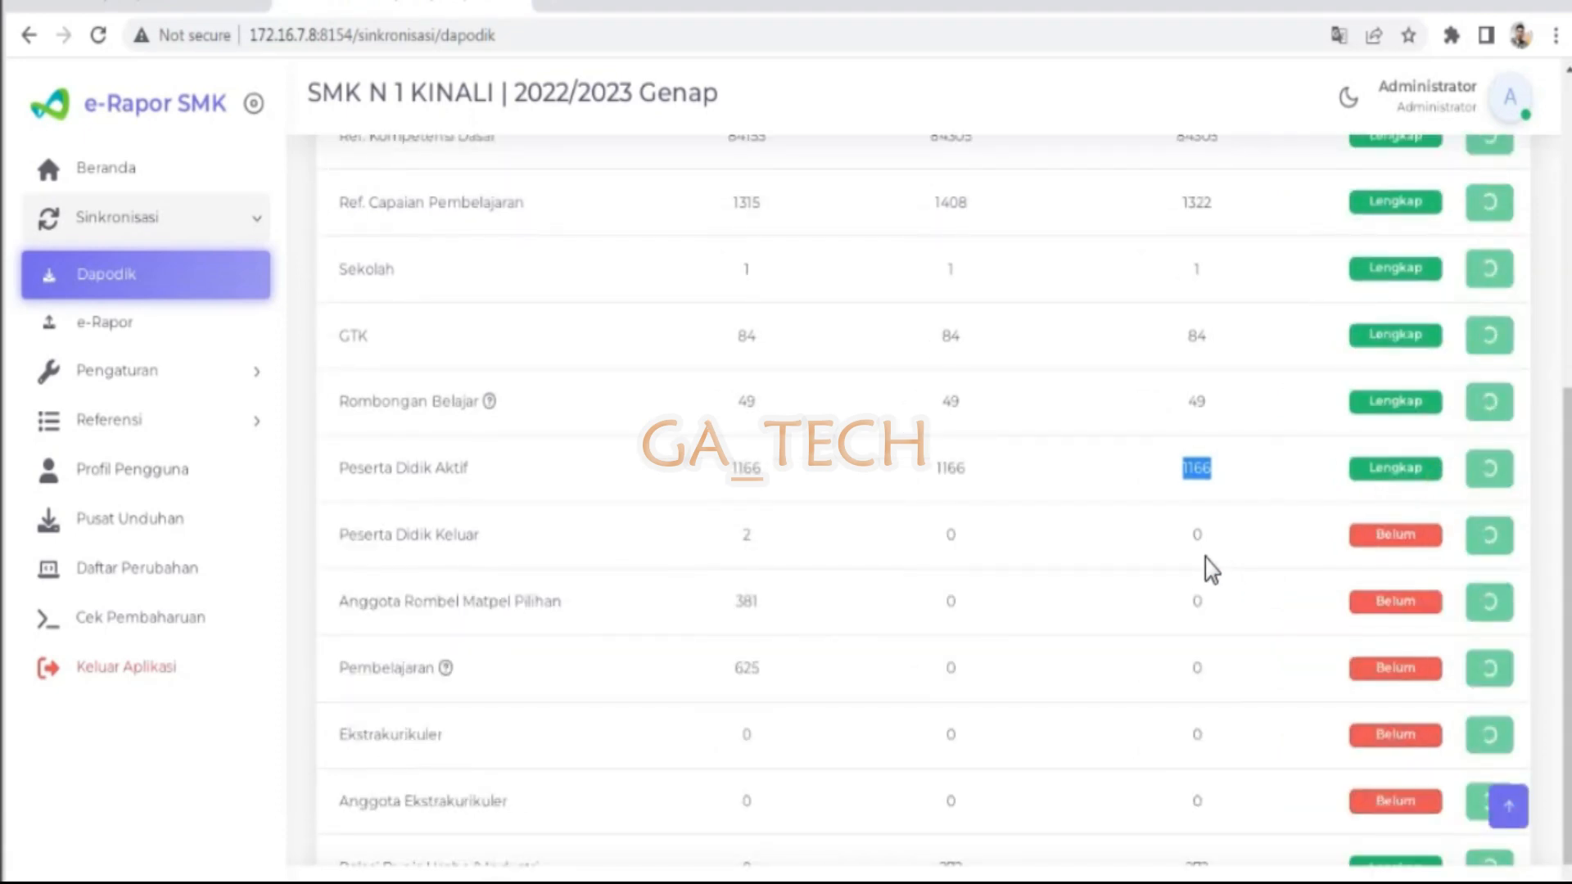
scroll(1187, 547, "up", 5)
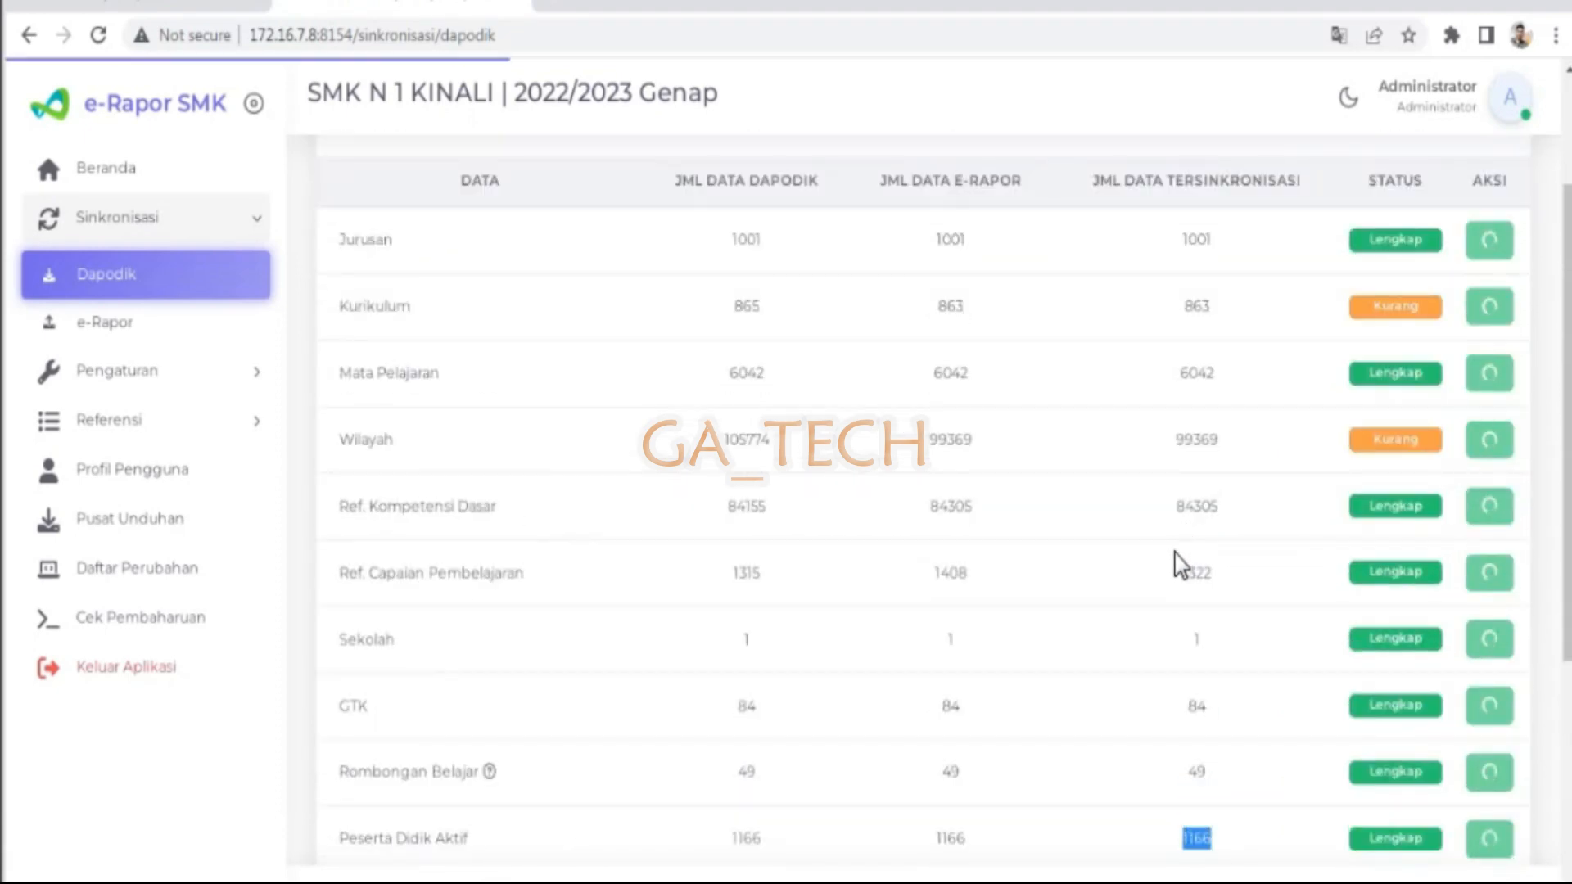
scroll(1125, 514, "down", 1)
scroll(1126, 516, "down", 5)
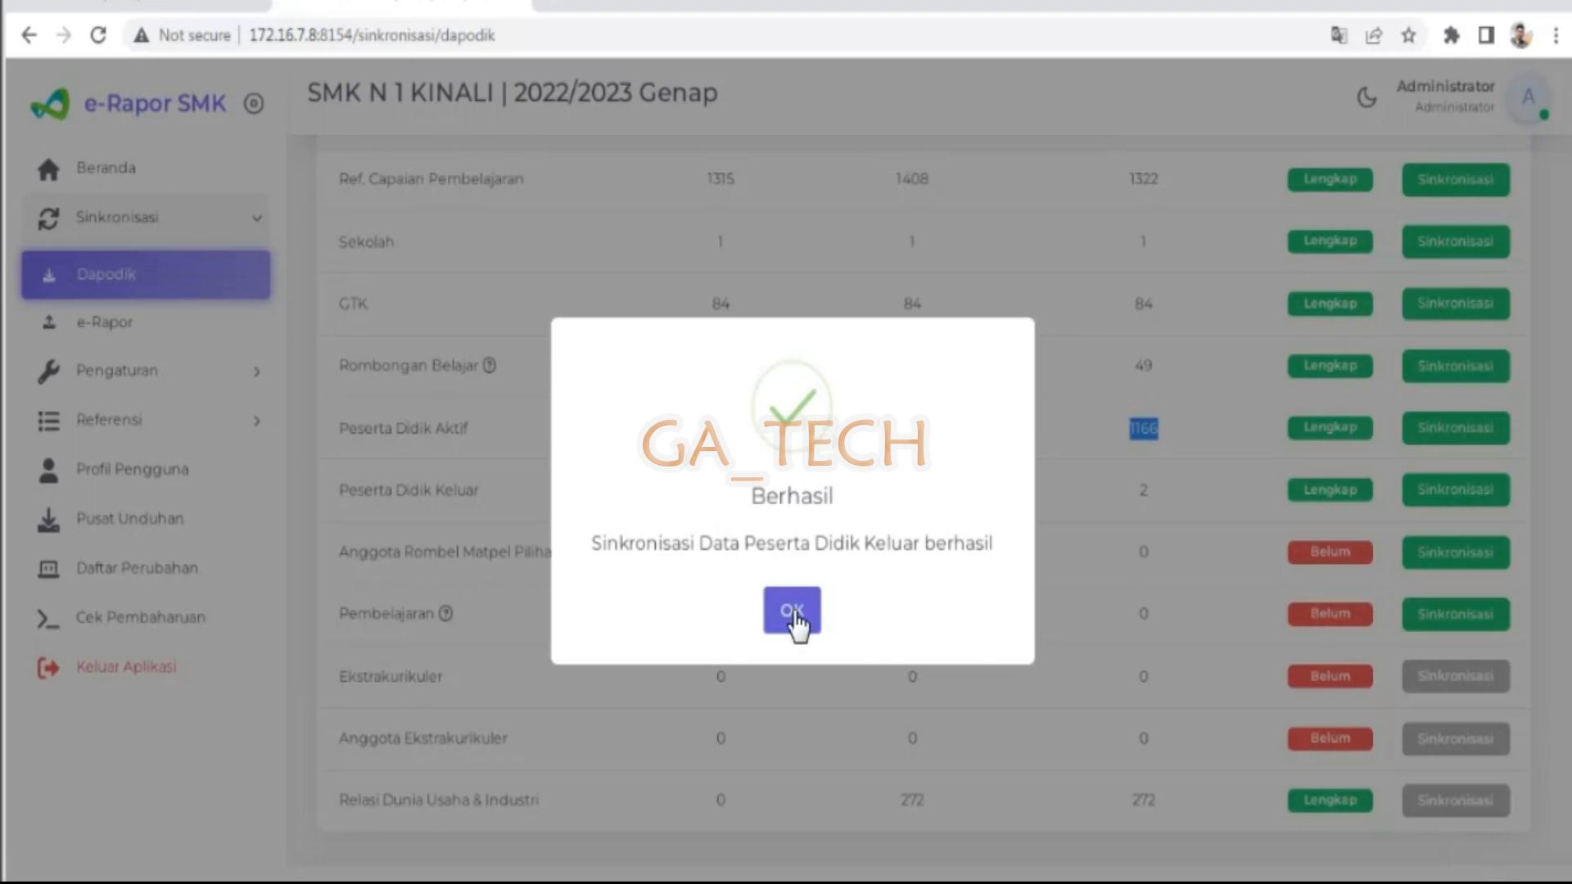
left_click(794, 615)
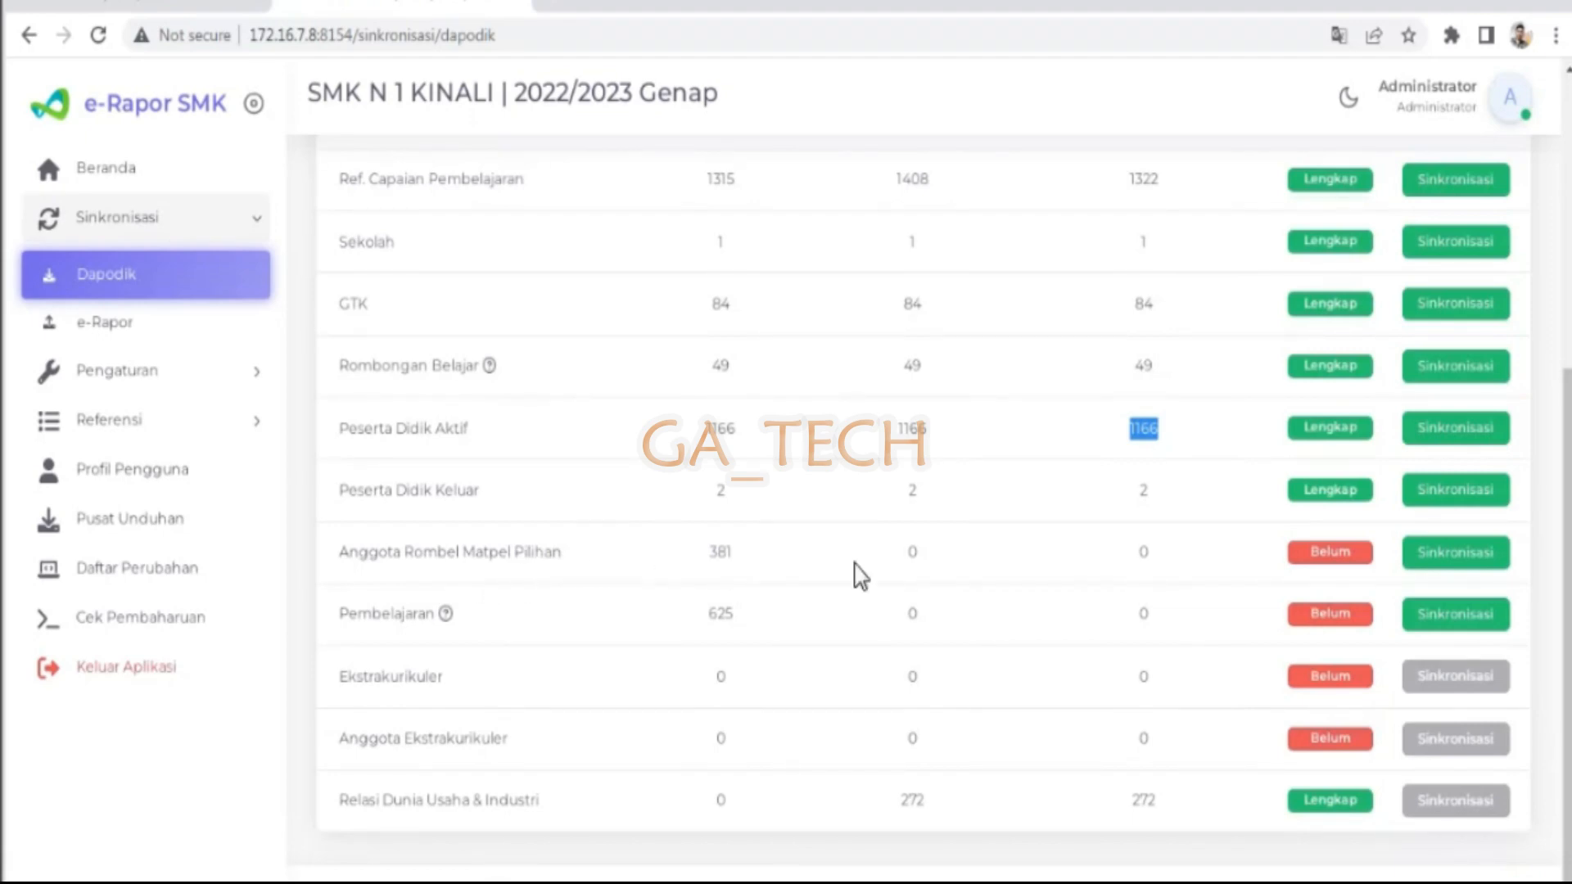
- Synchronize the Anggota Rombel Matpel Pilihan data from Dapodik, acknowledge its completion and check the row's status
left_click(1470, 560)
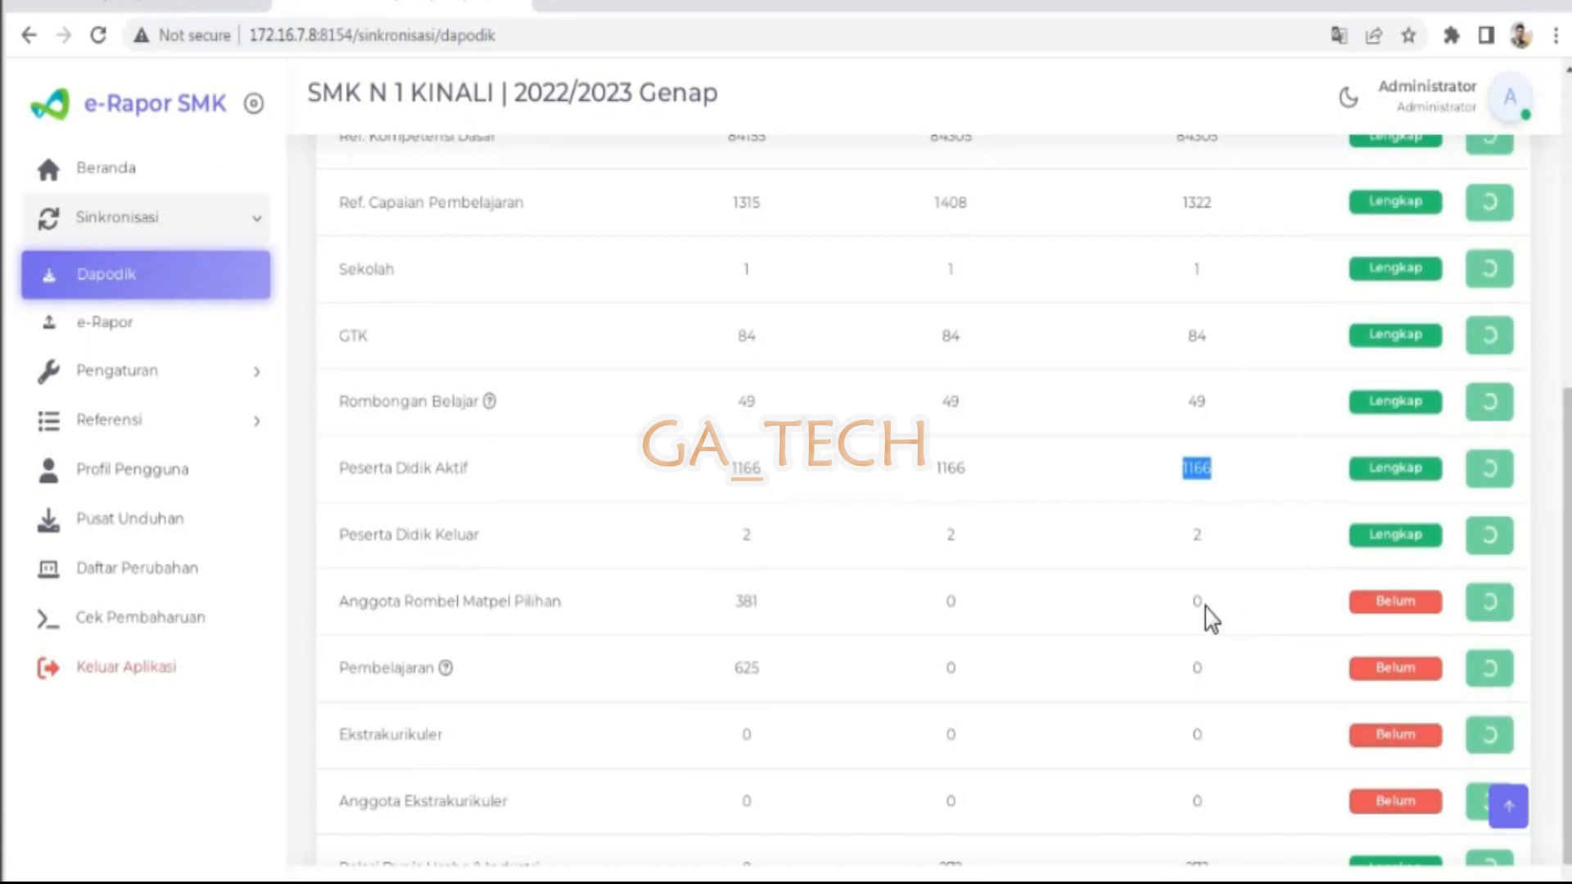
scroll(1195, 606, "up", 5)
scroll(1177, 598, "up", 3)
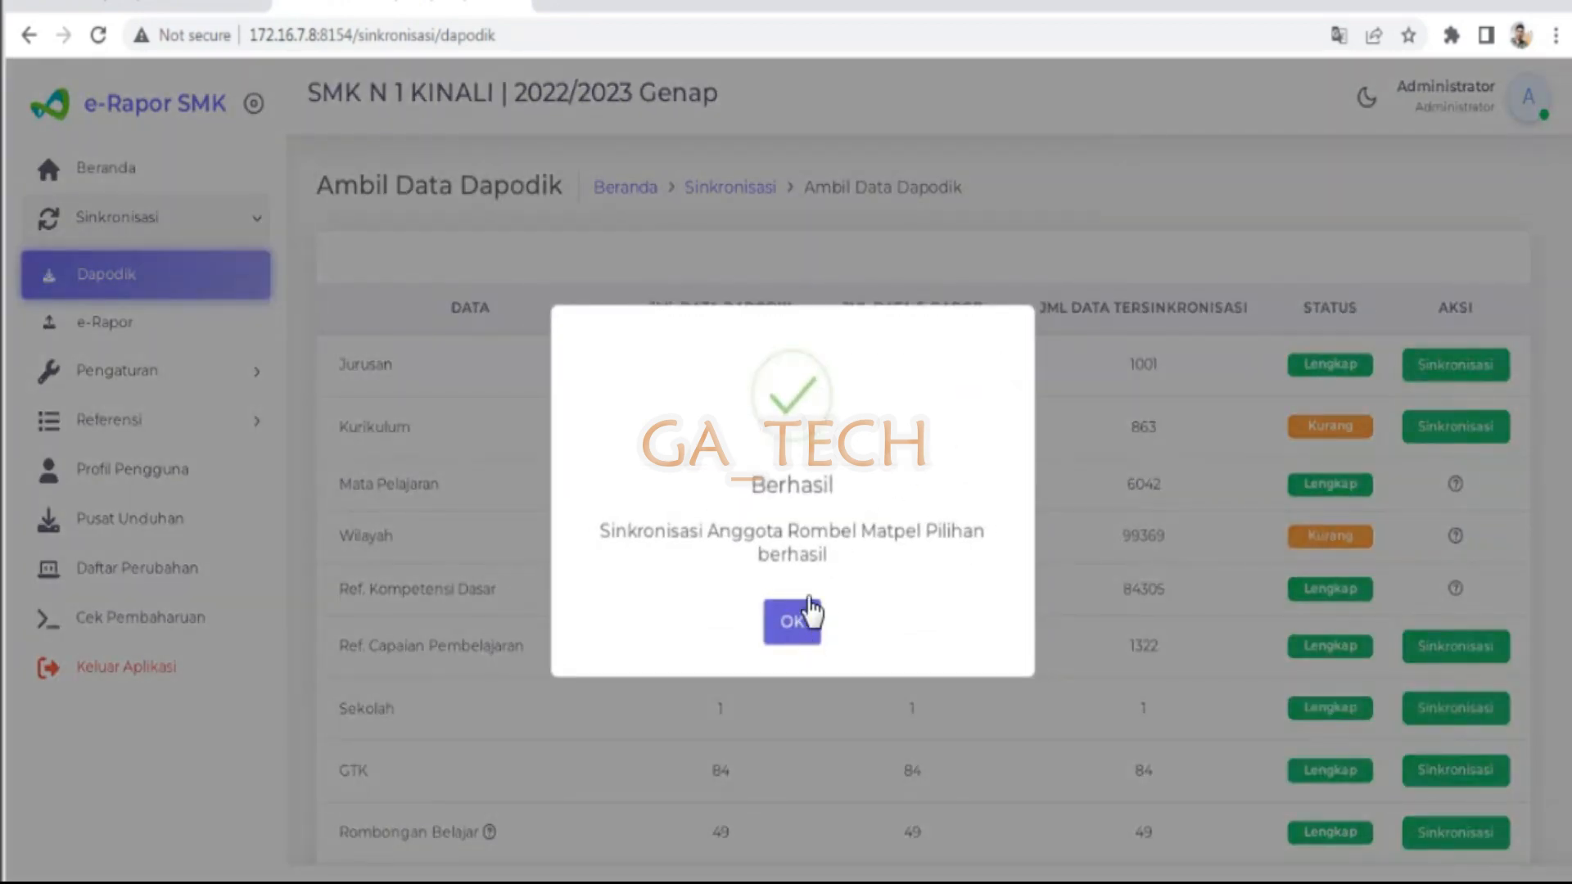
left_click(791, 622)
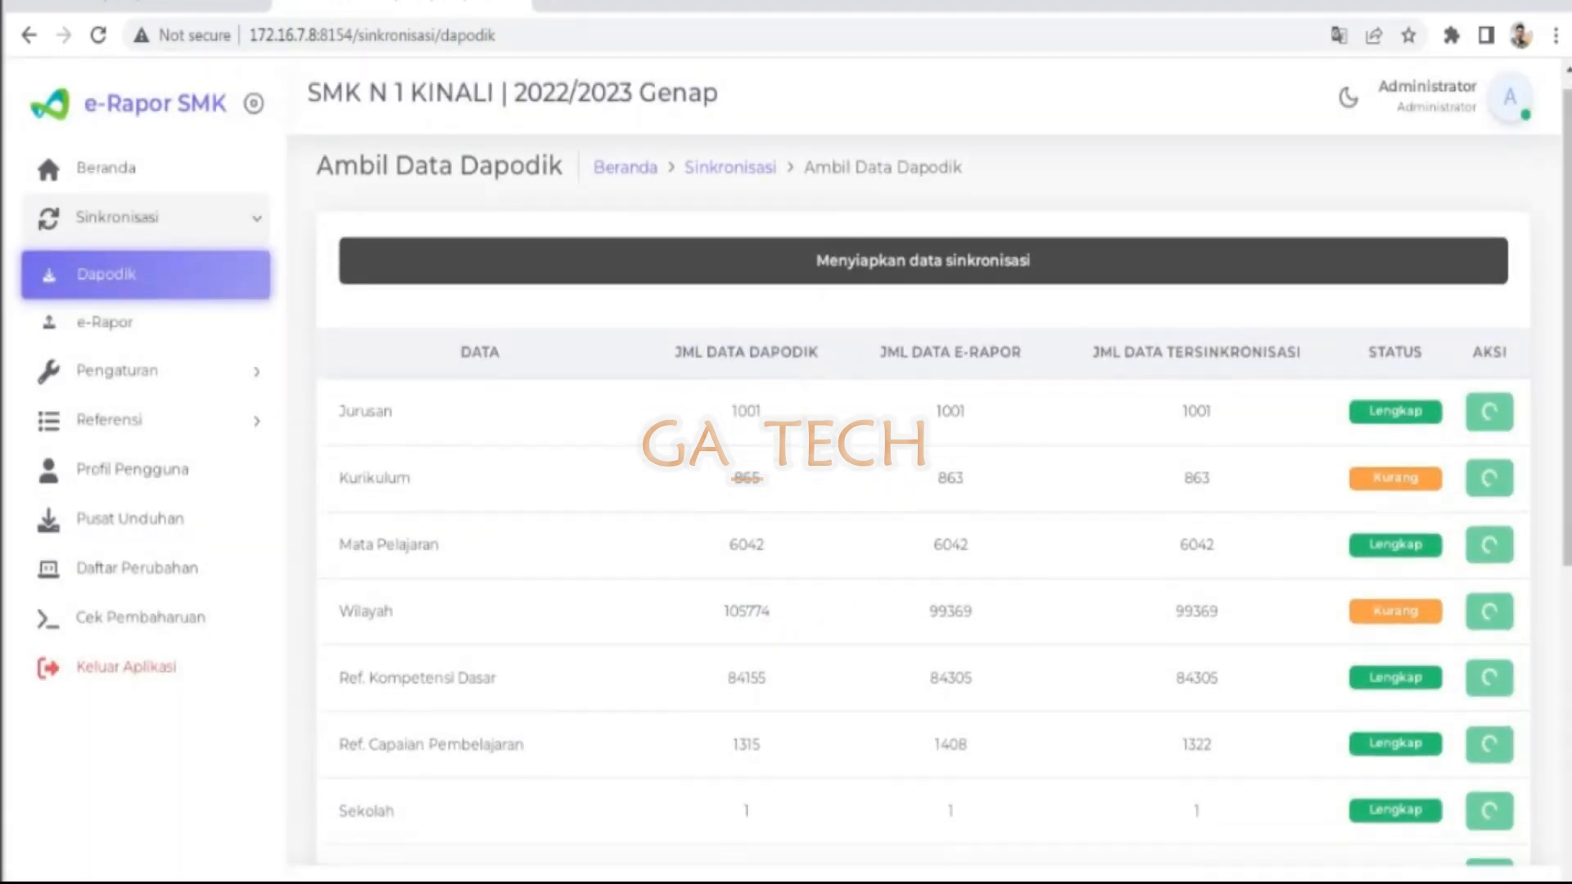
scroll(950, 555, "down", 8)
scroll(1000, 552, "down", 1)
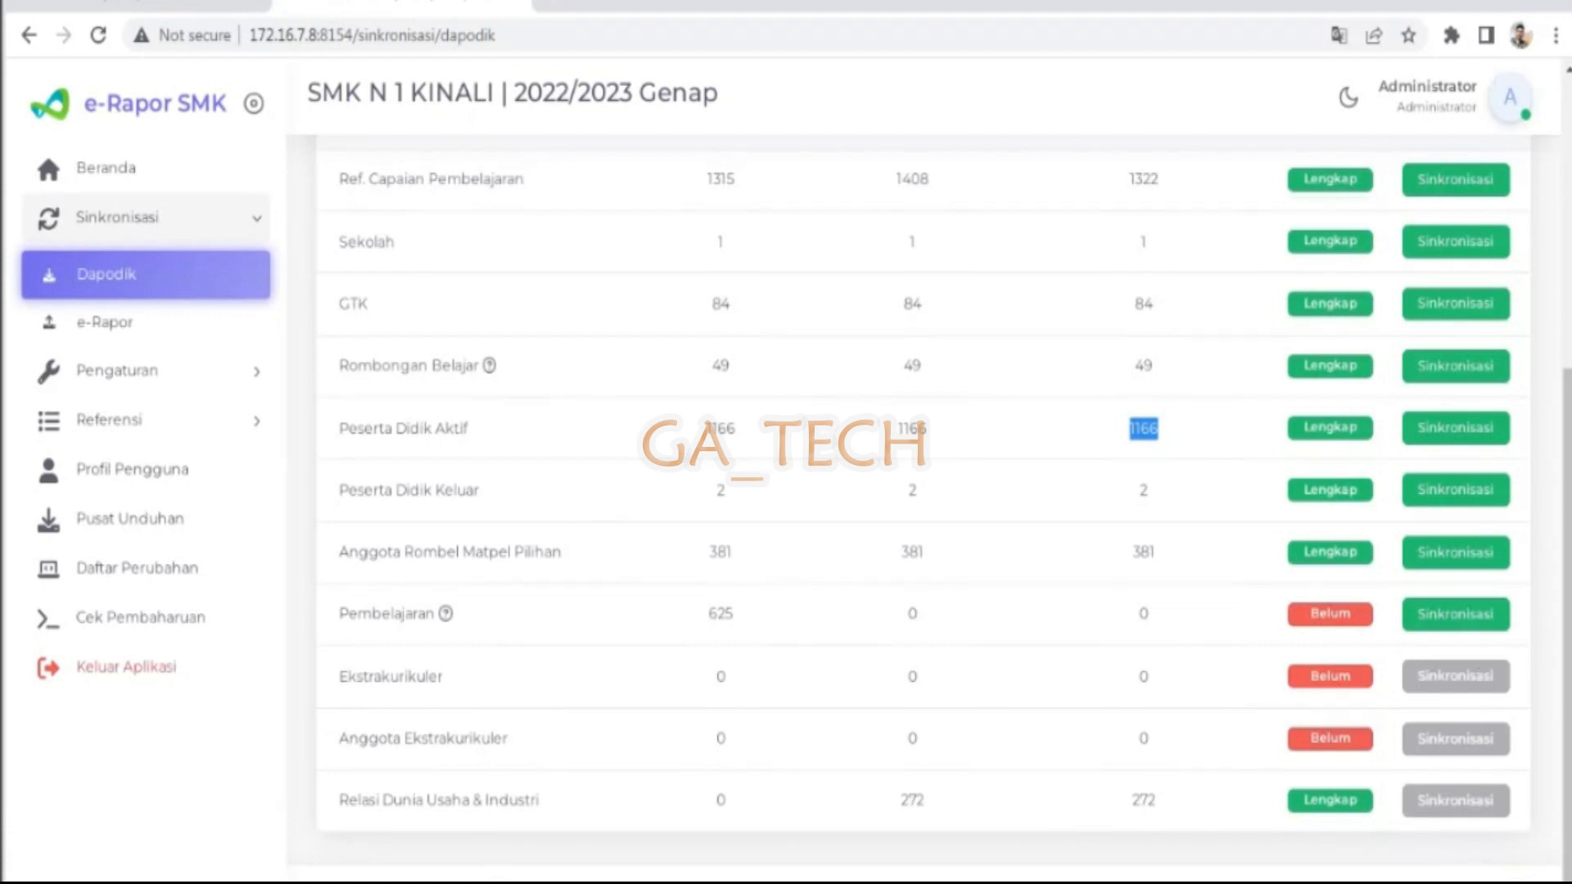
- Check which school year and semester the page header shows for the Dapodik synchronization
scroll(717, 694, "up", 5)
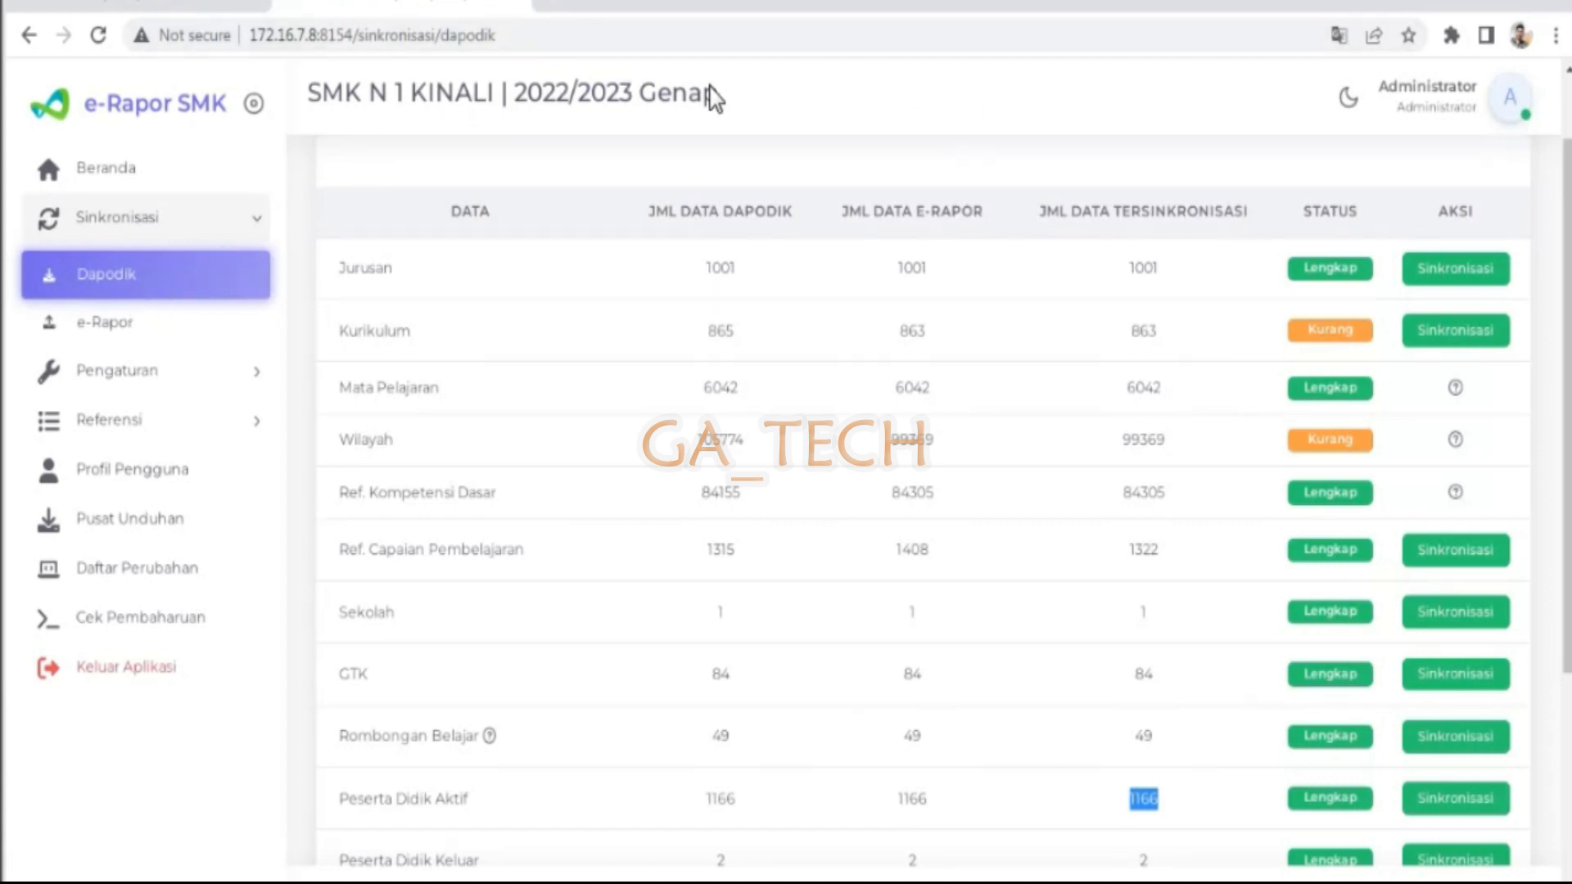
left_click(514, 95)
left_click_drag(513, 94, 745, 103)
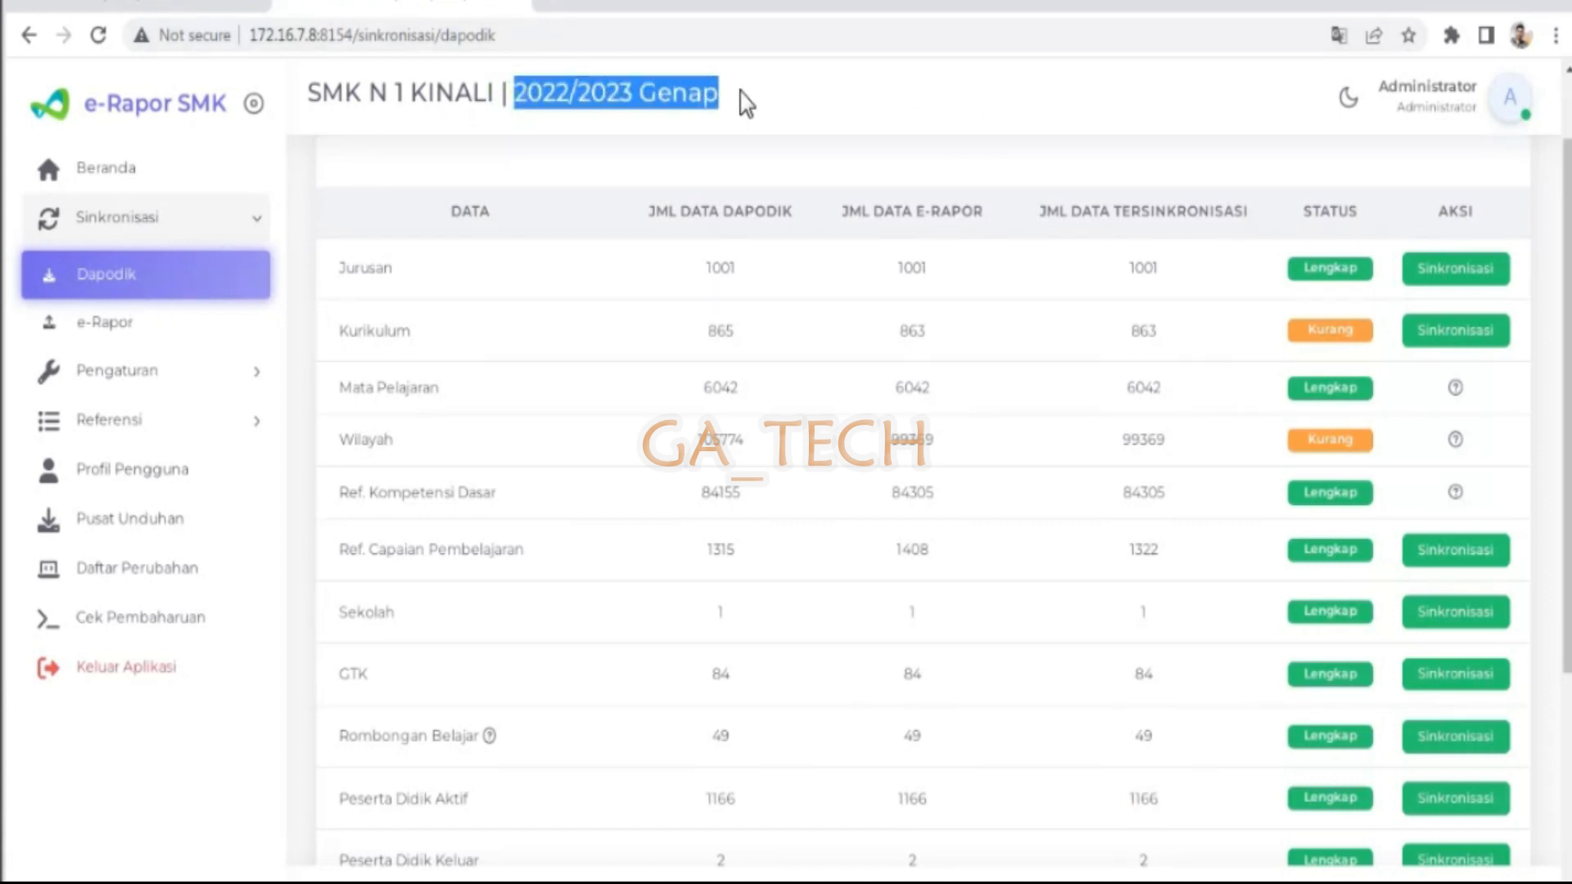
left_click(583, 95)
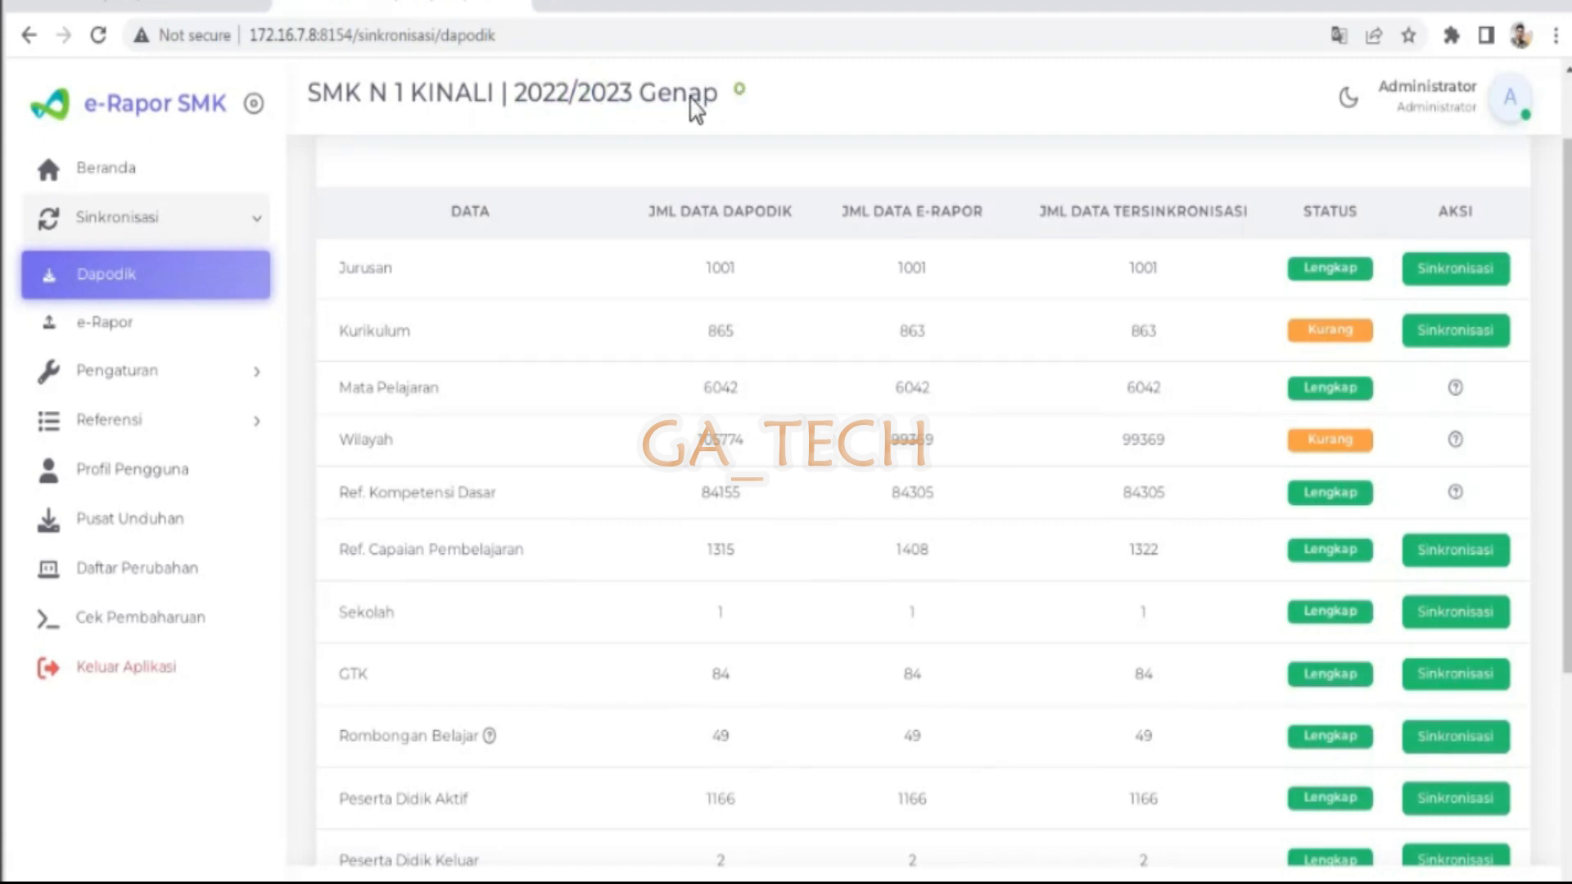
left_click_drag(741, 97, 640, 94)
left_click_drag(527, 93, 590, 93)
- Reload the Dapodik synchronization page and review the status of every data row
left_click(137, 283)
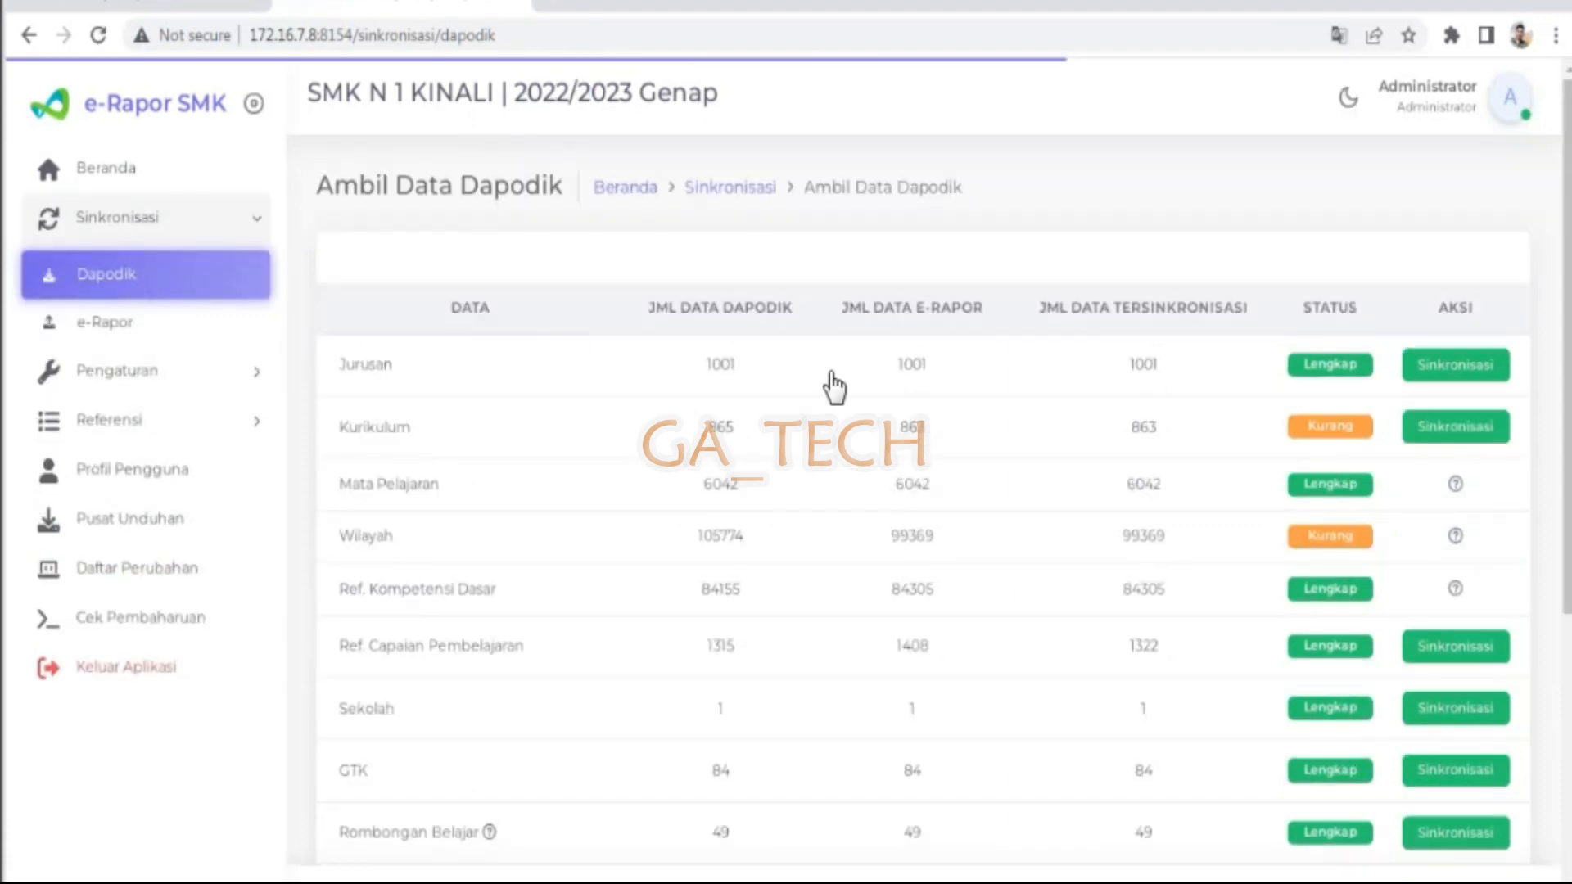
scroll(1364, 588, "down", 3)
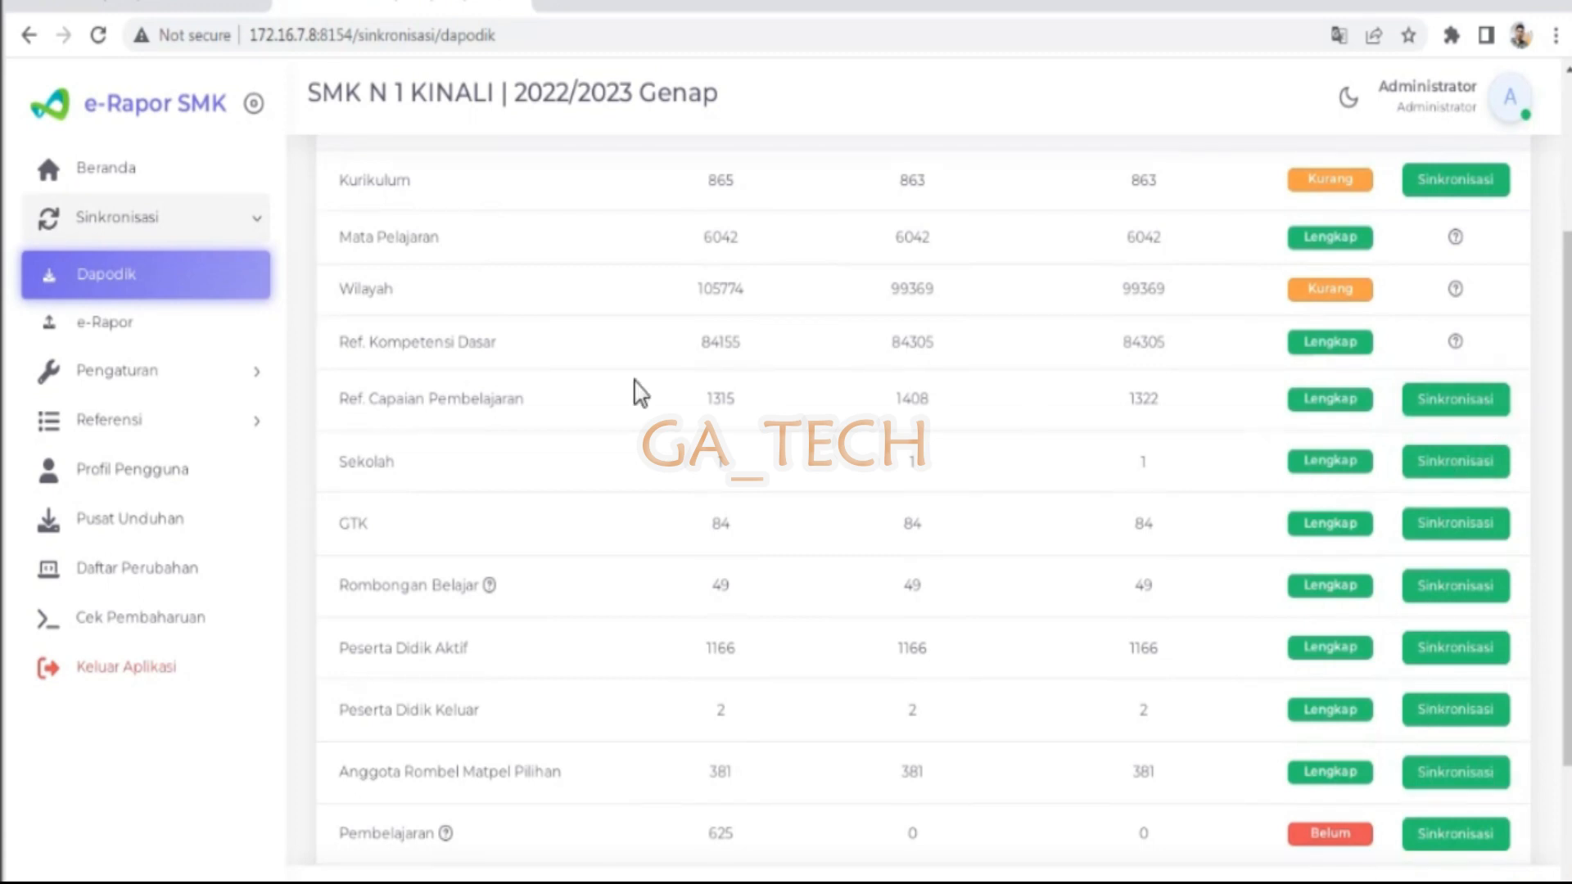
scroll(819, 704, "up", 2)
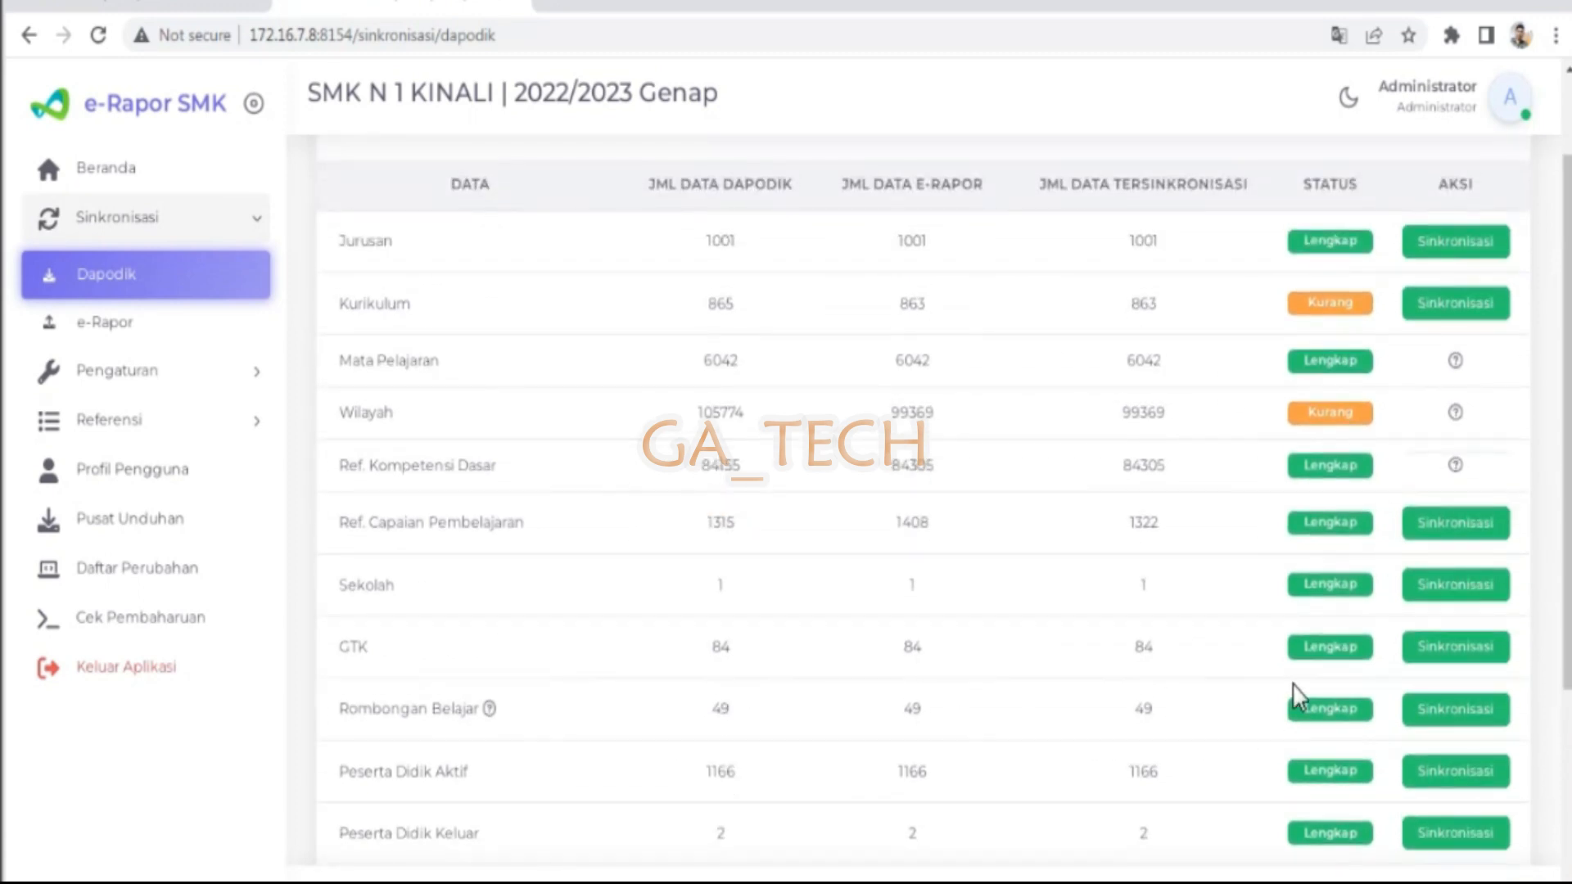
scroll(1299, 692, "down", 3)
scroll(1146, 573, "up", 5)
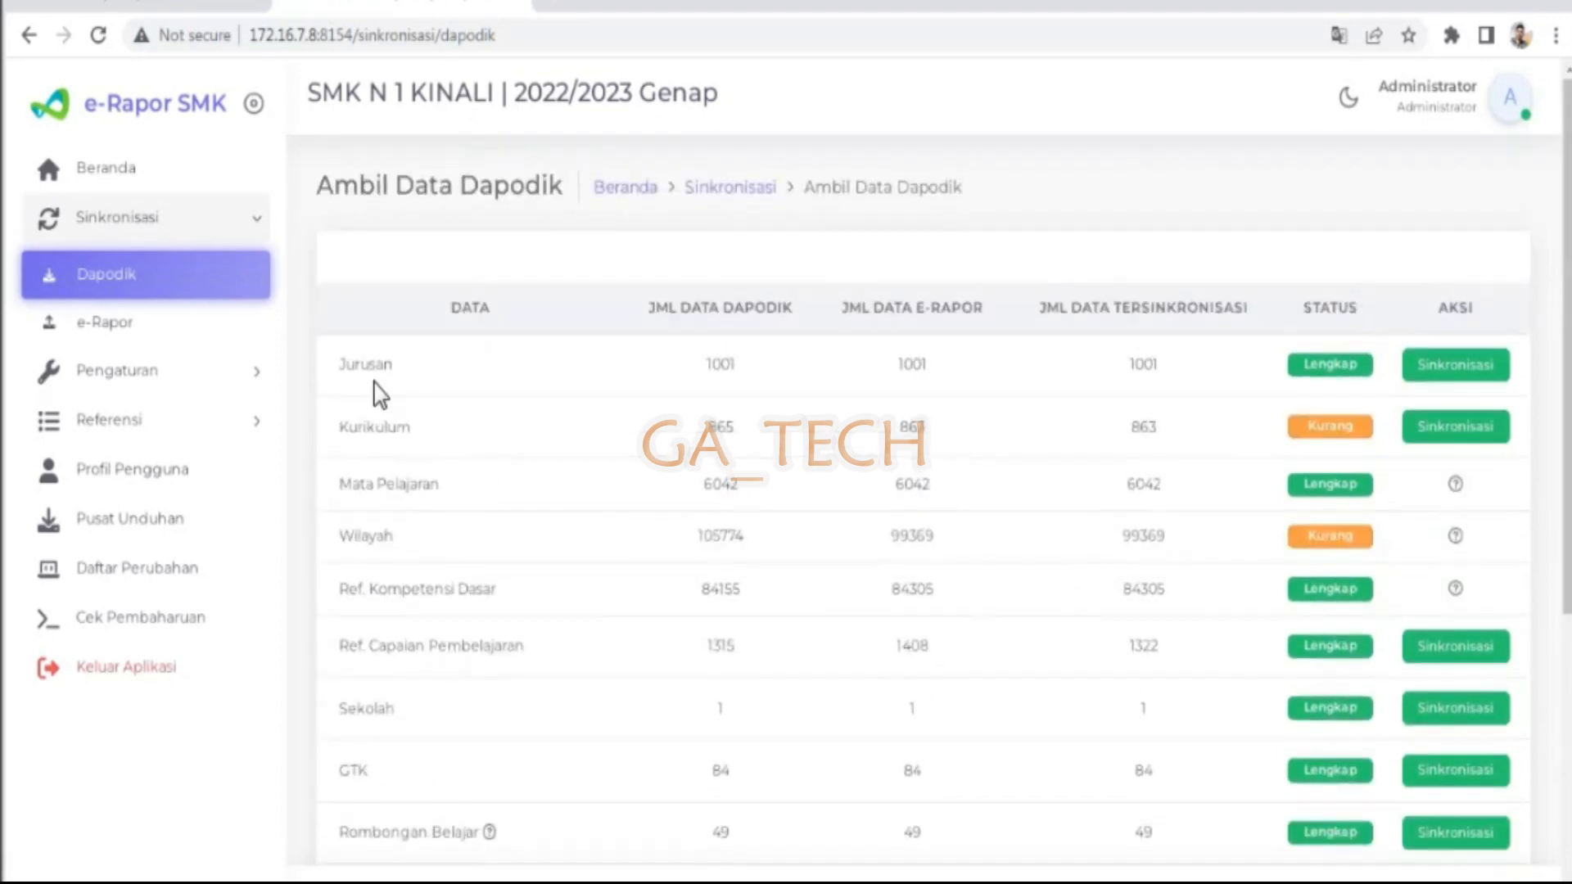
- Return to the Beranda page
left_click(123, 167)
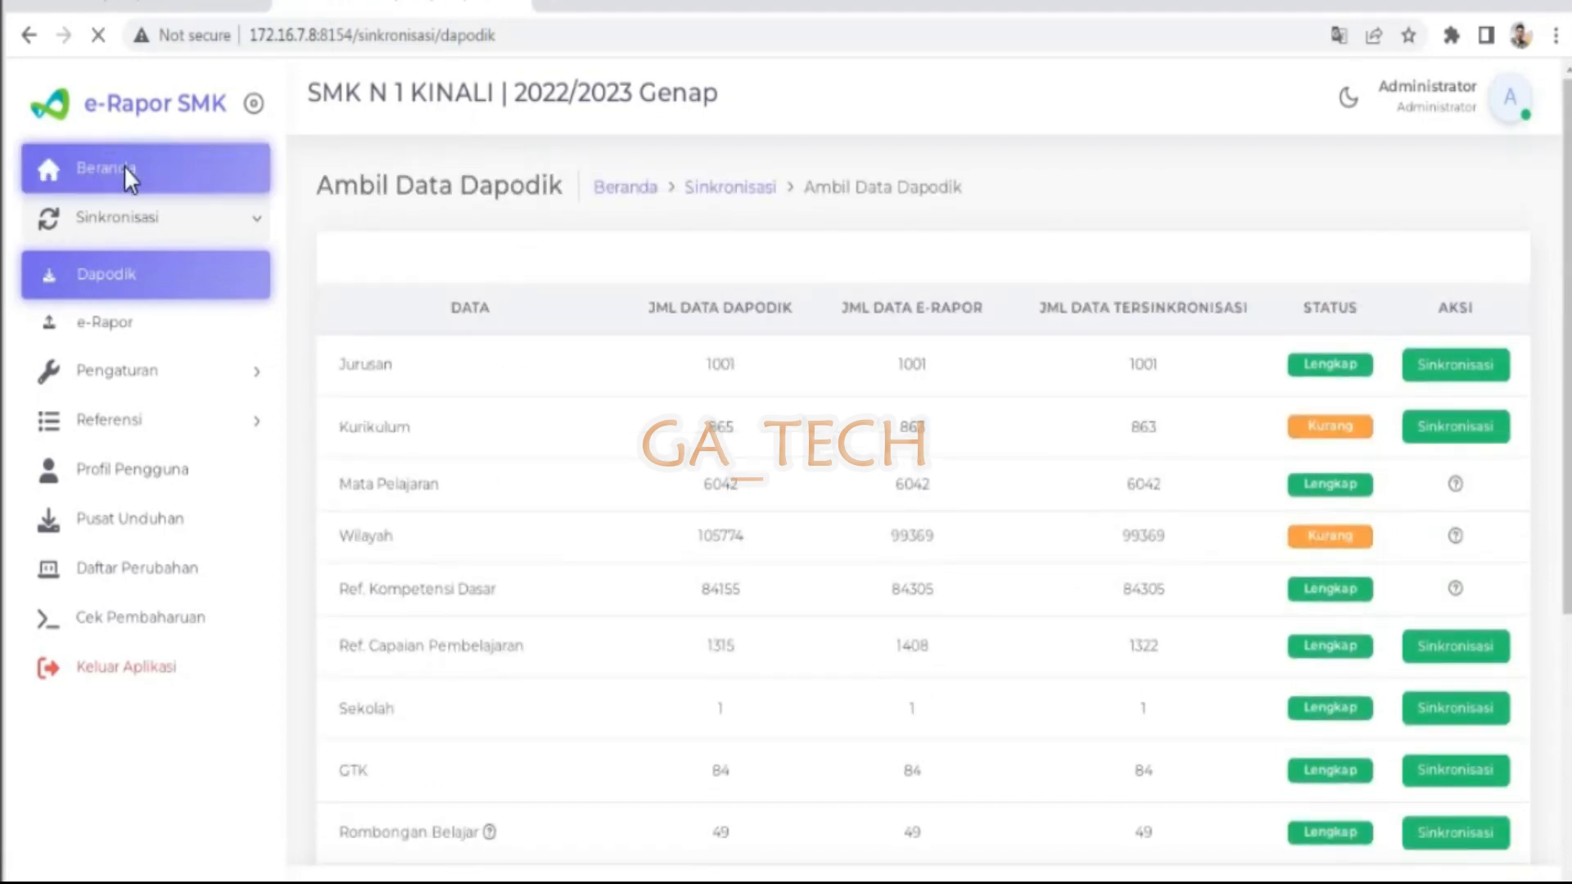